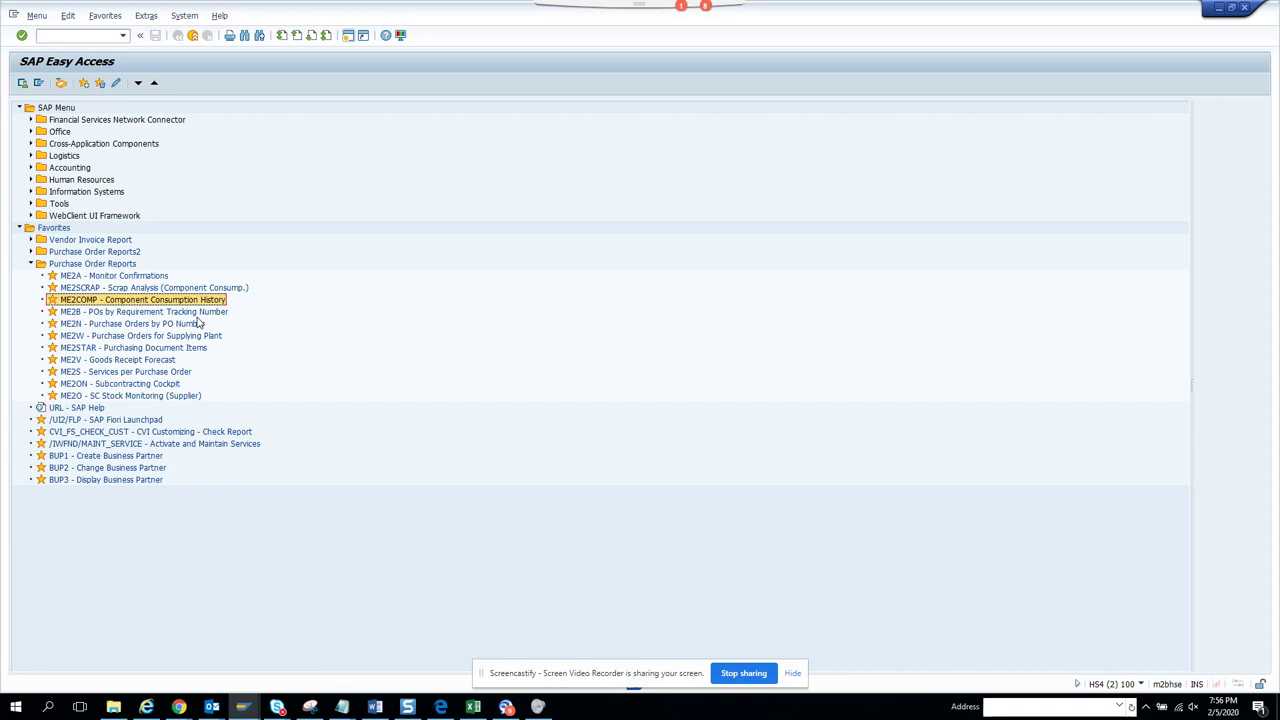
# Run the ME2B report on POs by requirement tracking number with the plant and purchasing organization filters cleared.
pyautogui.press('Down')
pyautogui.press('Return')
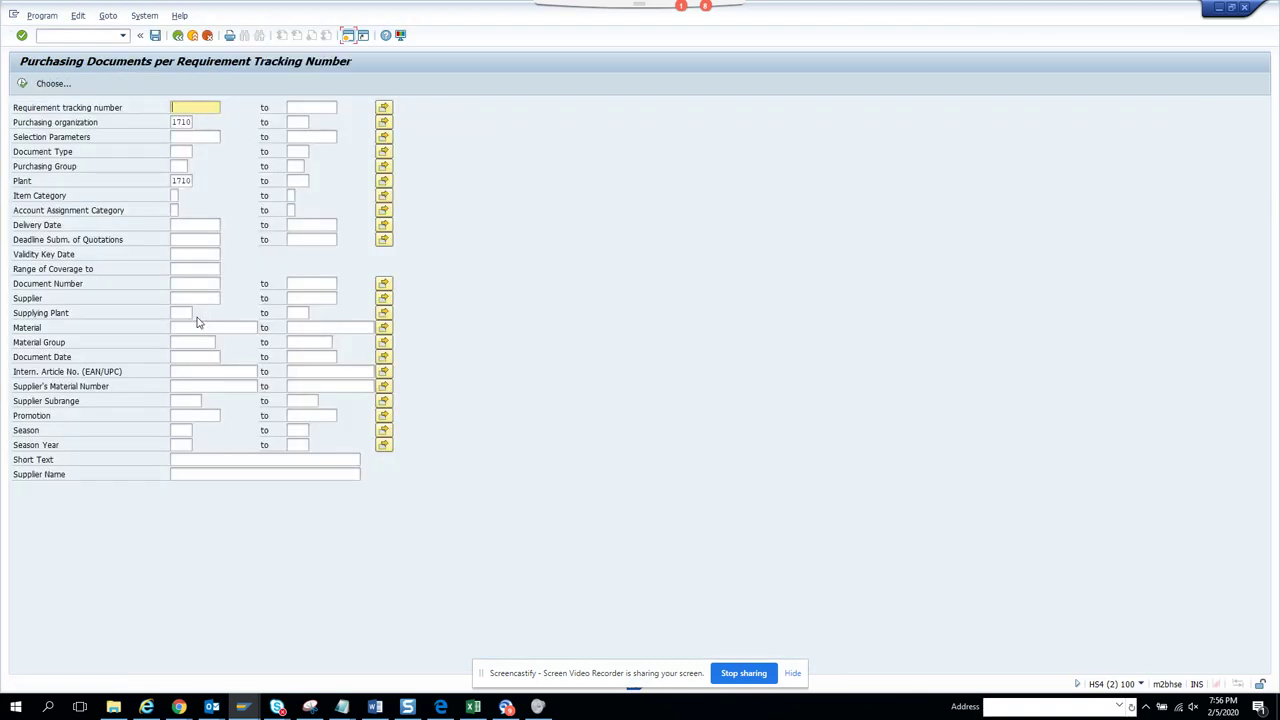
pyautogui.doubleClick(173, 180)
pyautogui.press('Delete')
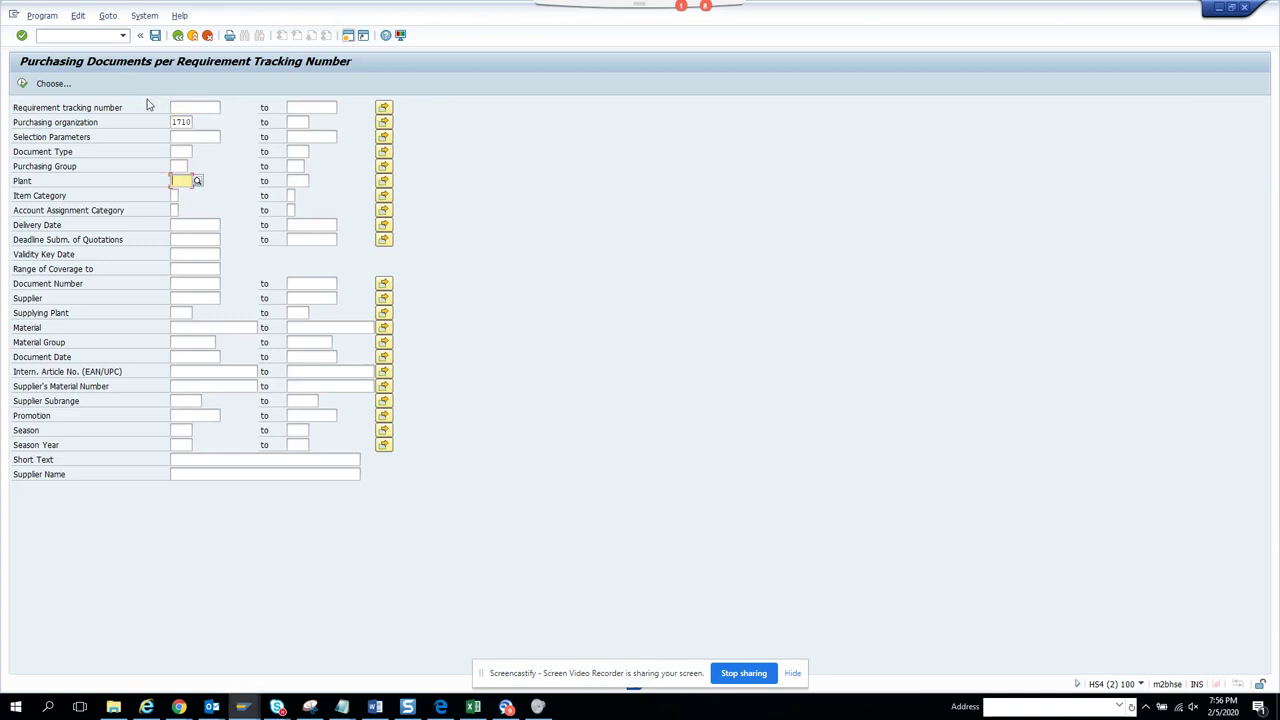
pyautogui.doubleClick(173, 121)
pyautogui.press('Delete')
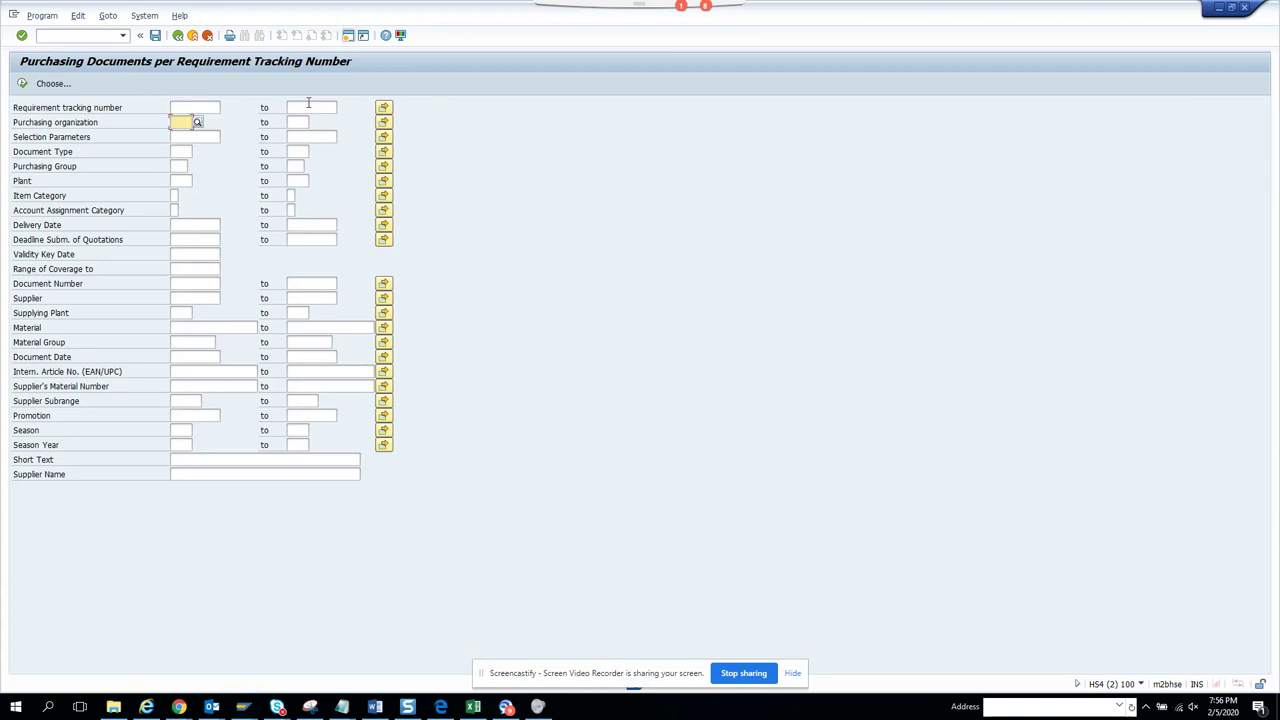
pyautogui.press('Return')
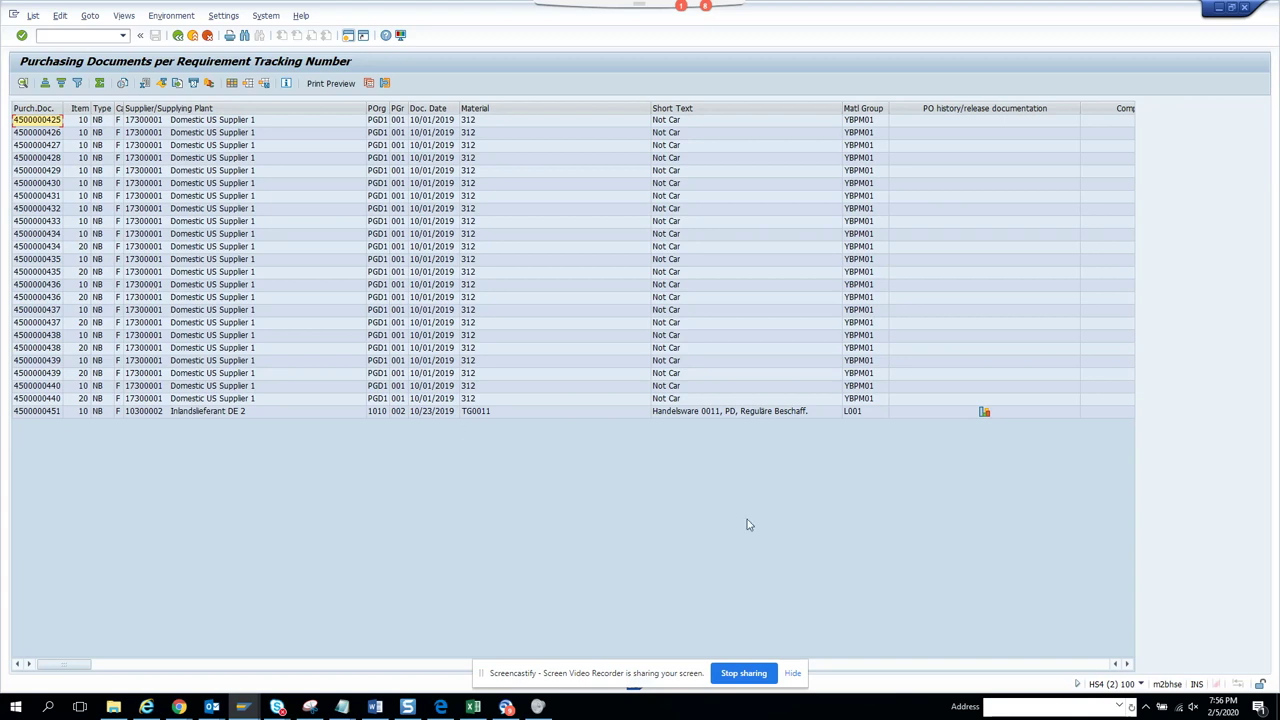
# Find the item with tracking number TESTTRACK in the report list and open its purchase order.
pyautogui.click(793, 673)
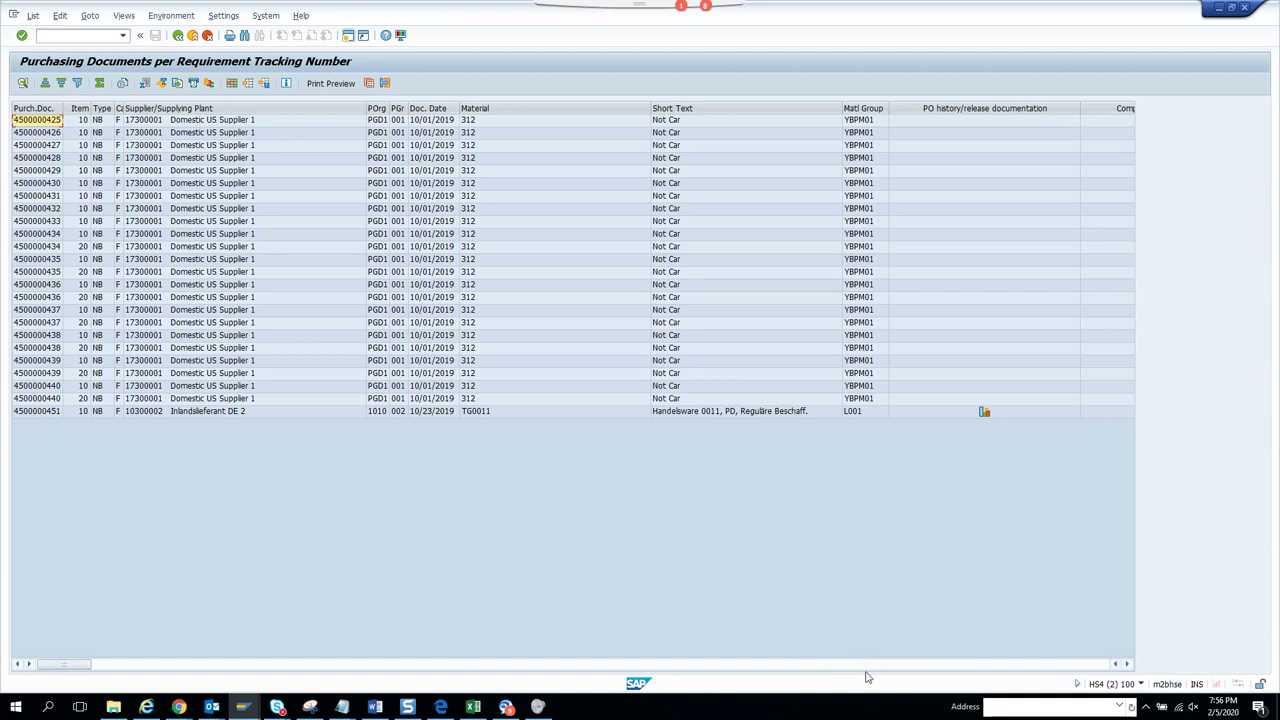
pyautogui.click(858, 664)
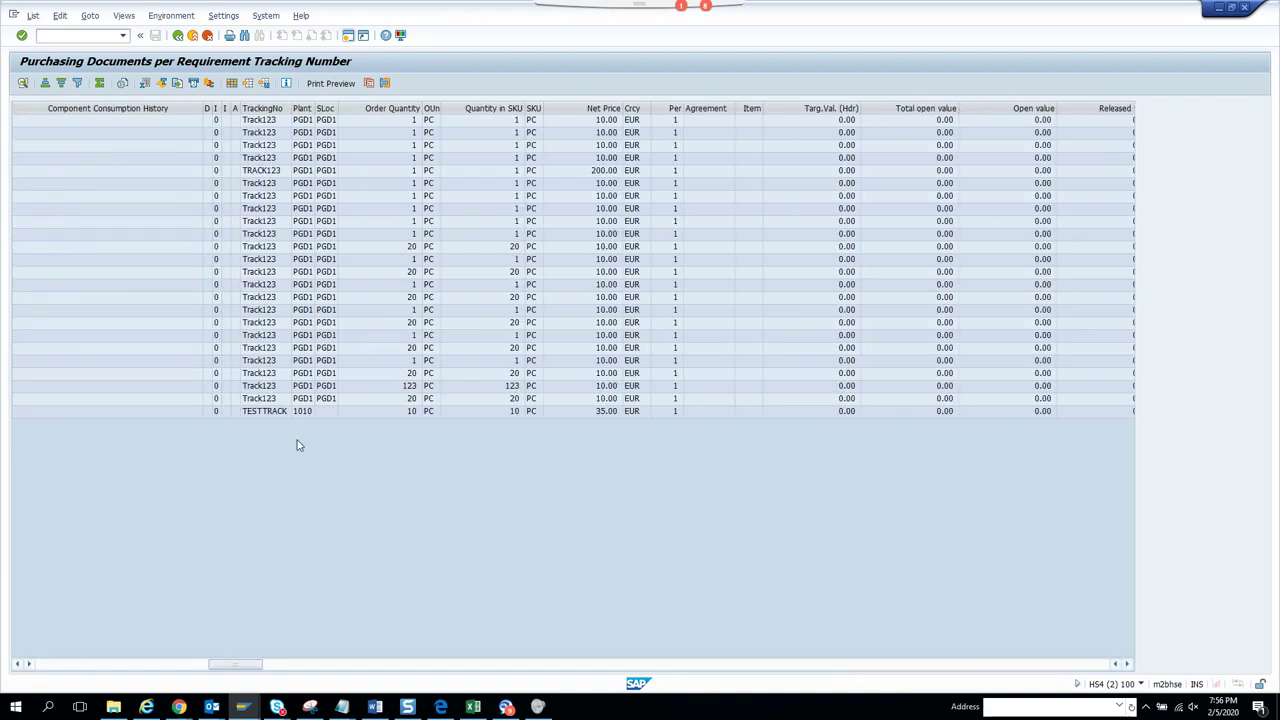
pyautogui.click(281, 413)
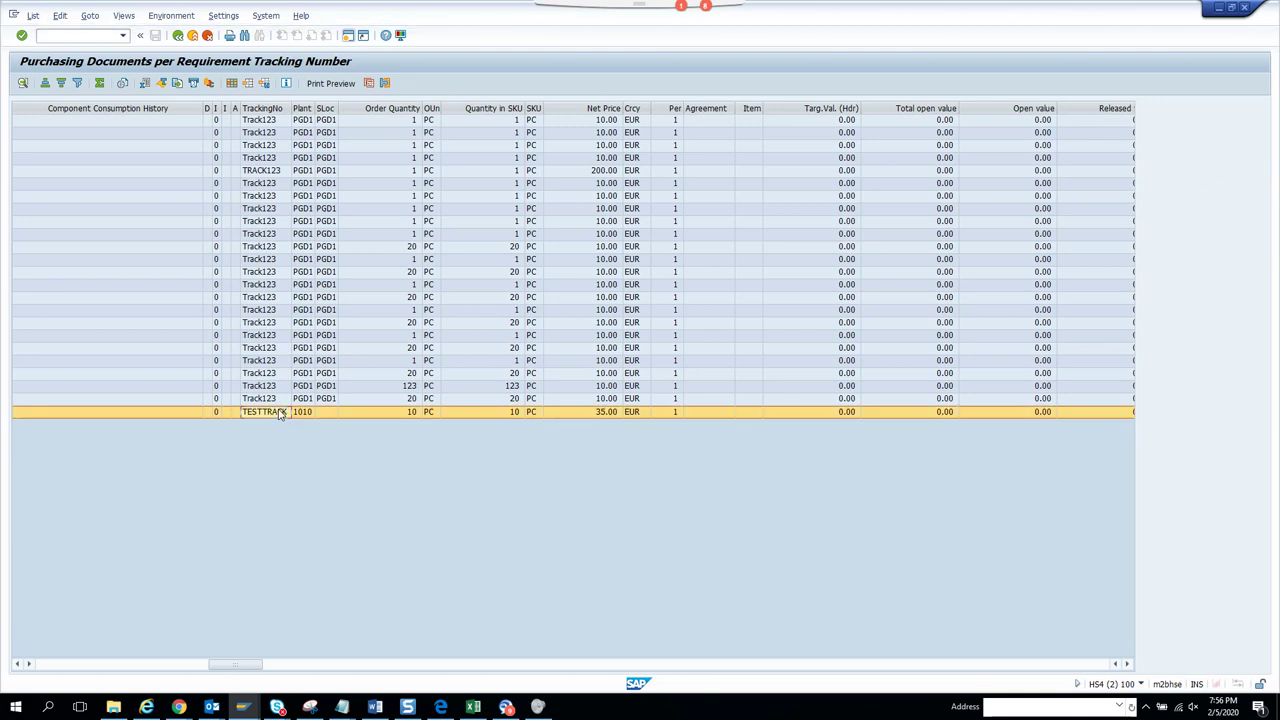
pyautogui.click(145, 665)
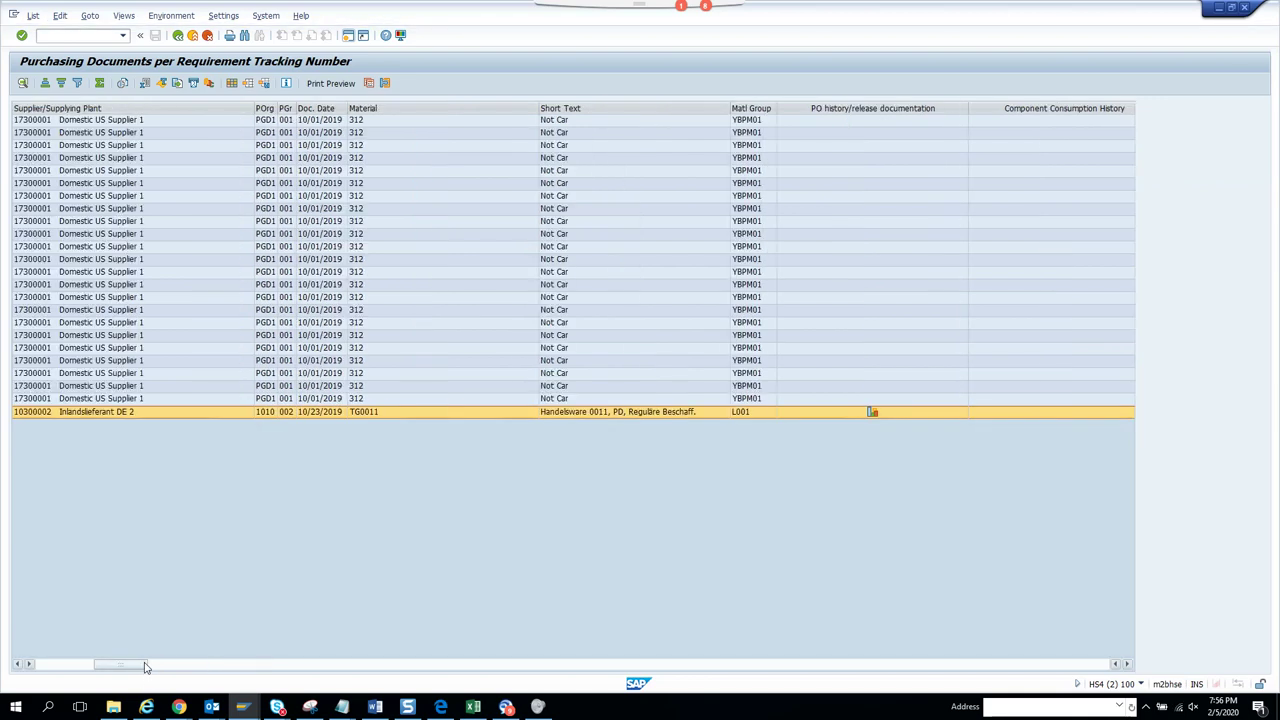
pyautogui.click(60, 666)
pyautogui.doubleClick(49, 417)
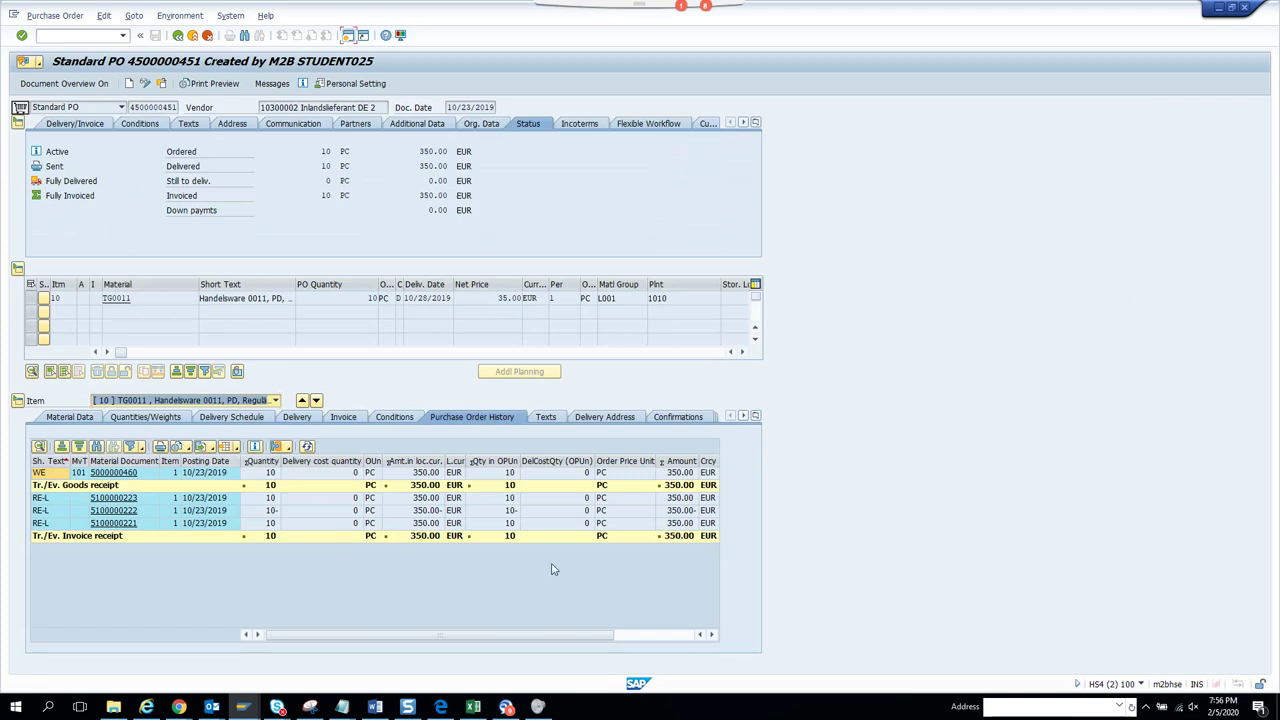
# Examine the requirement number and purchase requisition fields of item 10 in the purchase order's item overview.
pyautogui.click(742, 353)
pyautogui.click(742, 353)
pyautogui.click(742, 353)
pyautogui.click(742, 353)
pyautogui.click(742, 353)
pyautogui.click(742, 353)
pyautogui.click(742, 353)
pyautogui.click(742, 353)
pyautogui.click(742, 353)
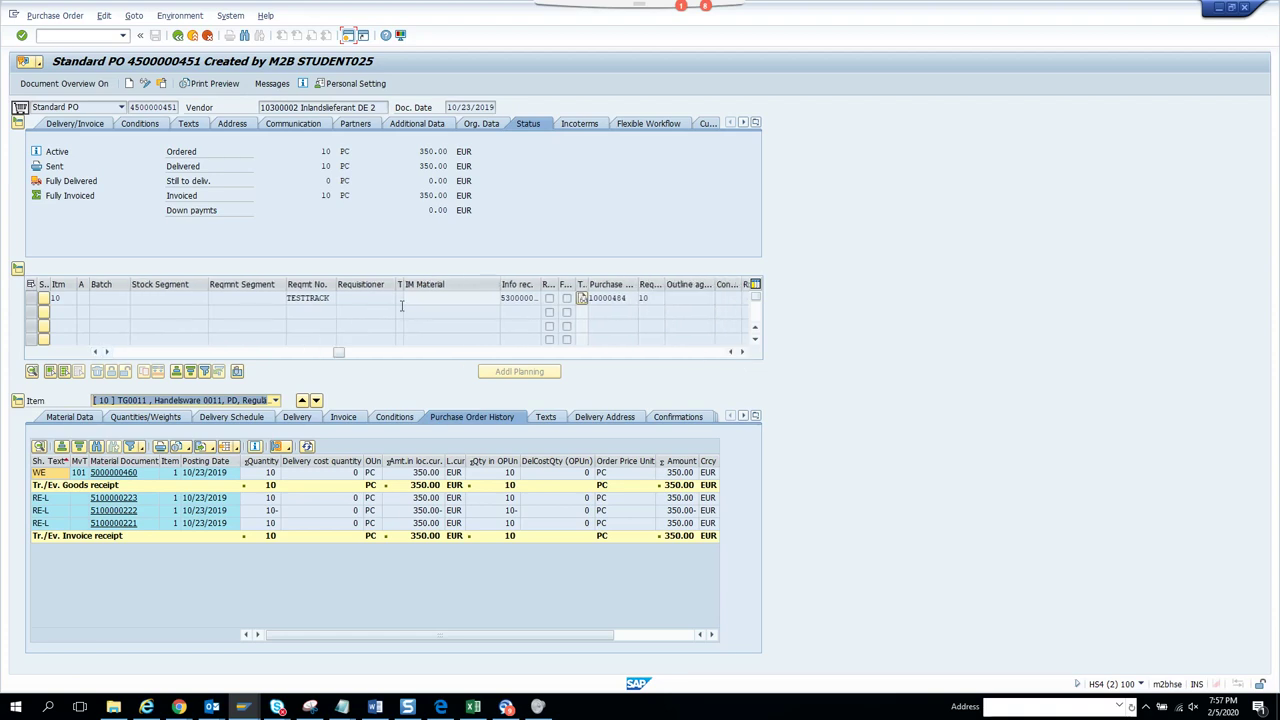
pyautogui.click(609, 298)
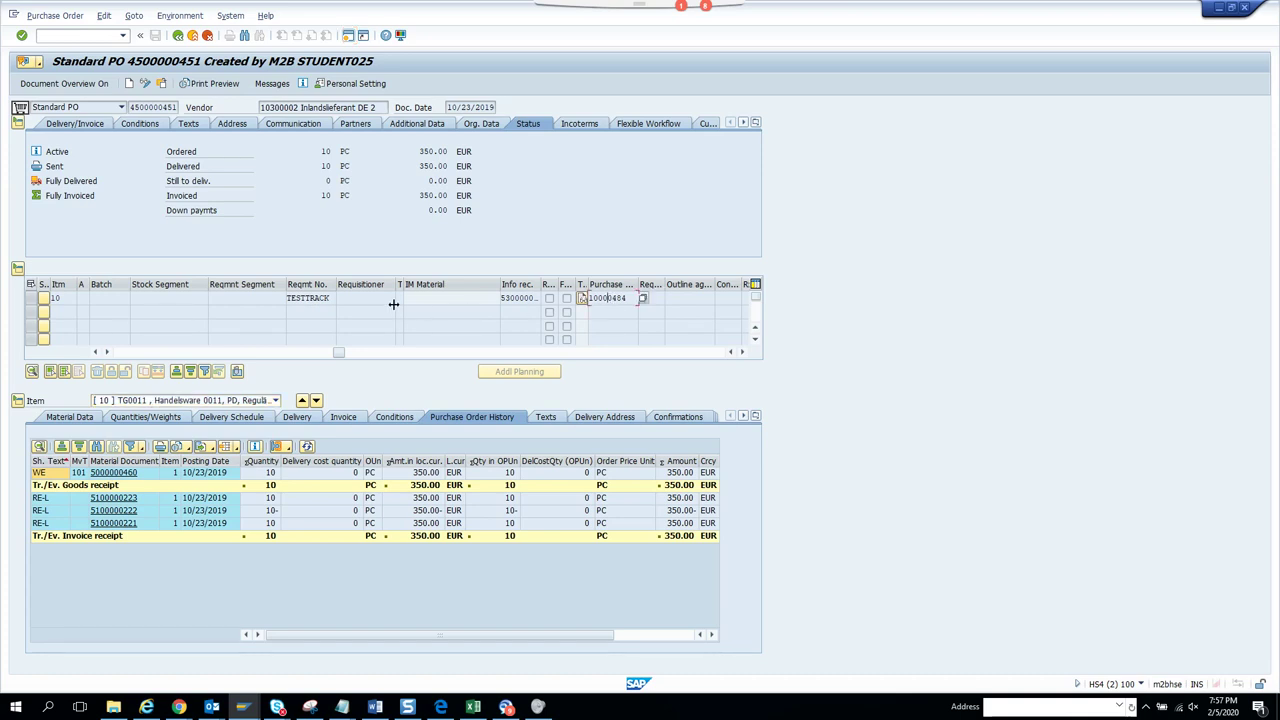
pyautogui.click(329, 298)
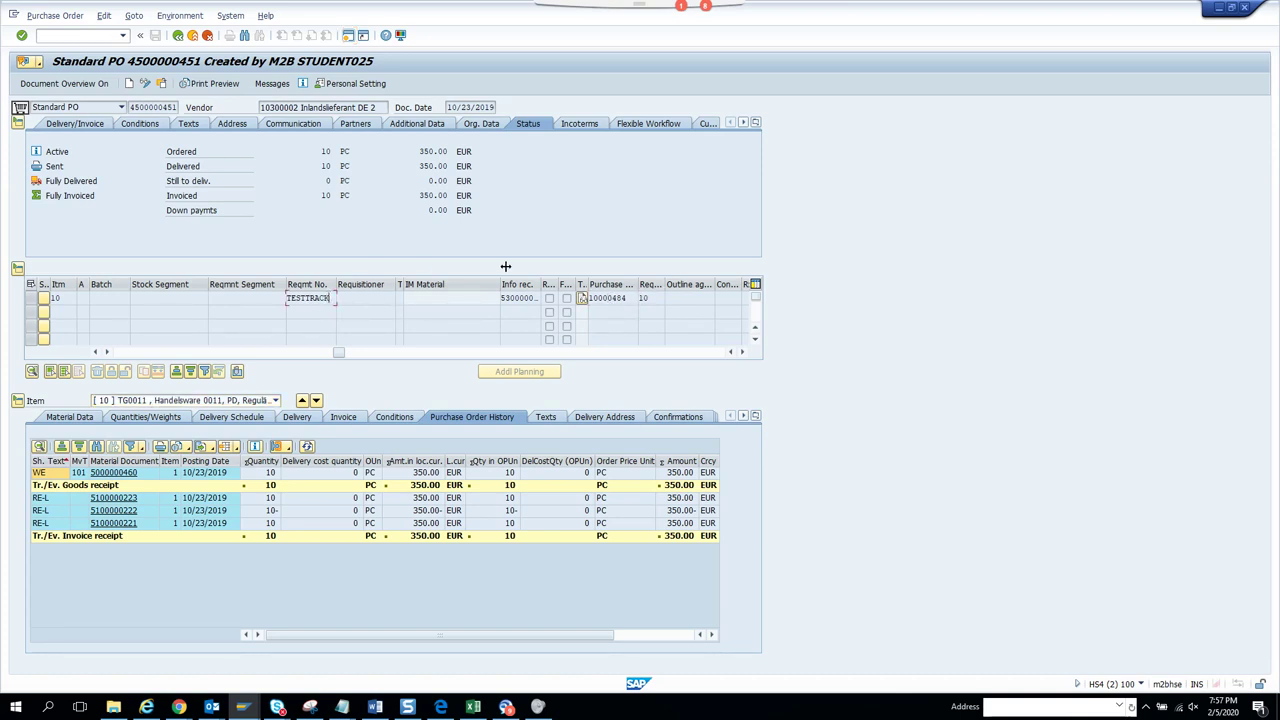
# Try to open the purchase requisition of item 10 and close surplus sessions, including the Purchasing Documents for Subcontracting window.
pyautogui.click(619, 301)
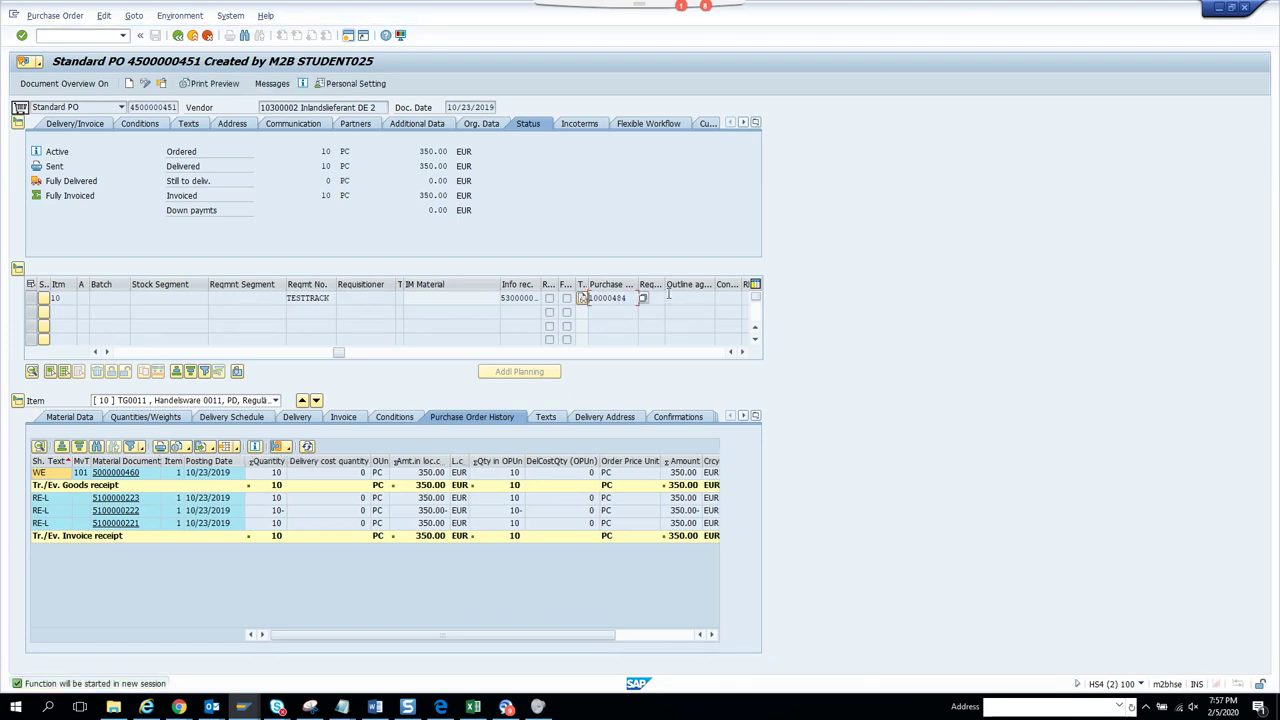
pyautogui.click(655, 298)
pyautogui.click(242, 707)
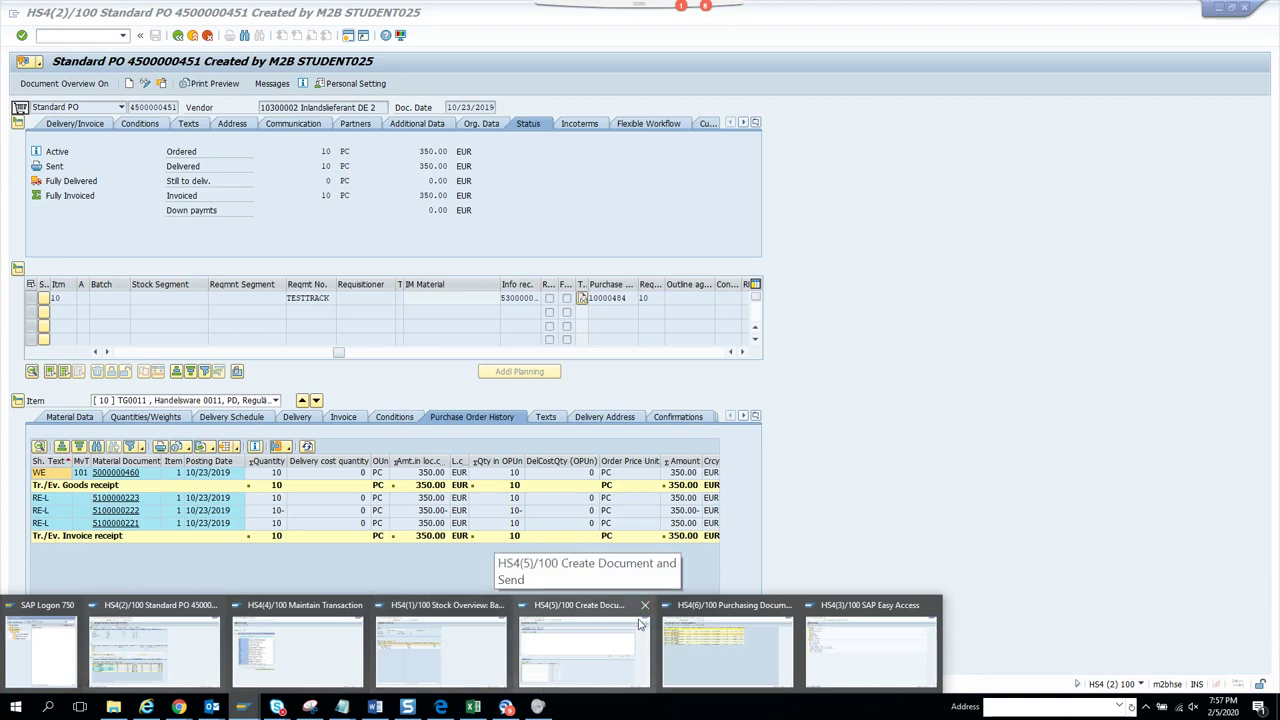
pyautogui.click(783, 608)
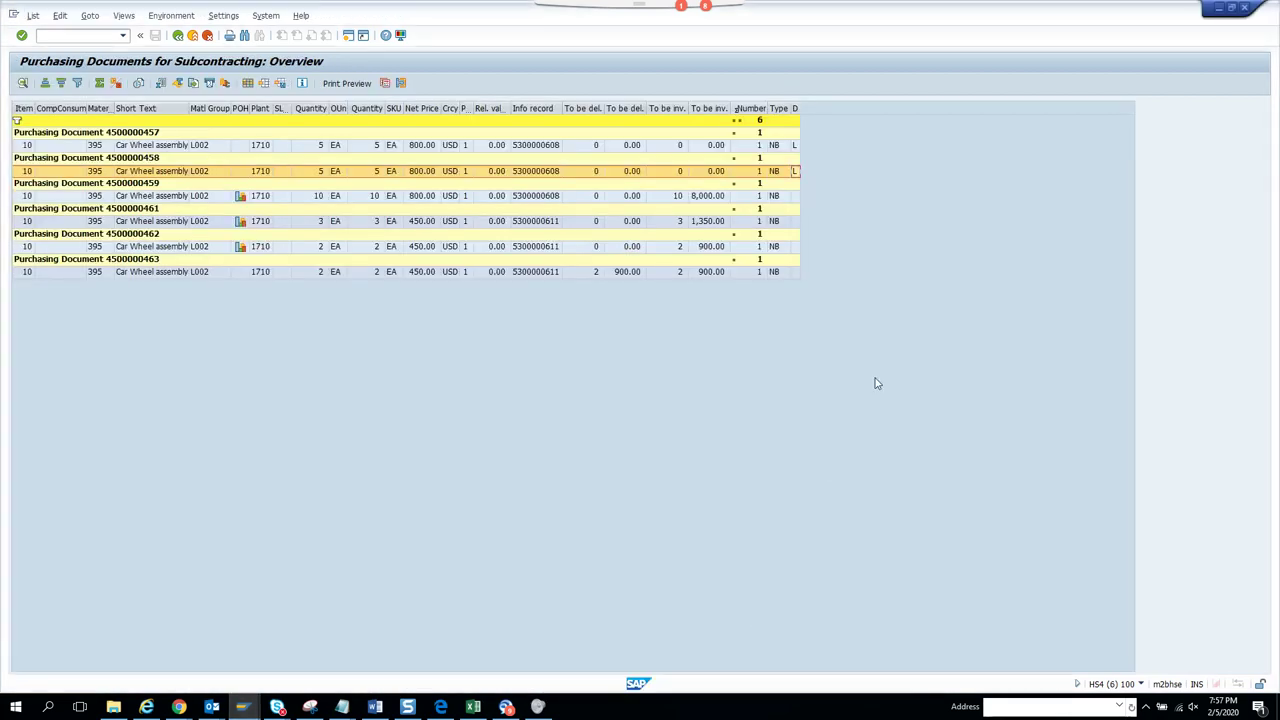
pyautogui.click(1245, 8)
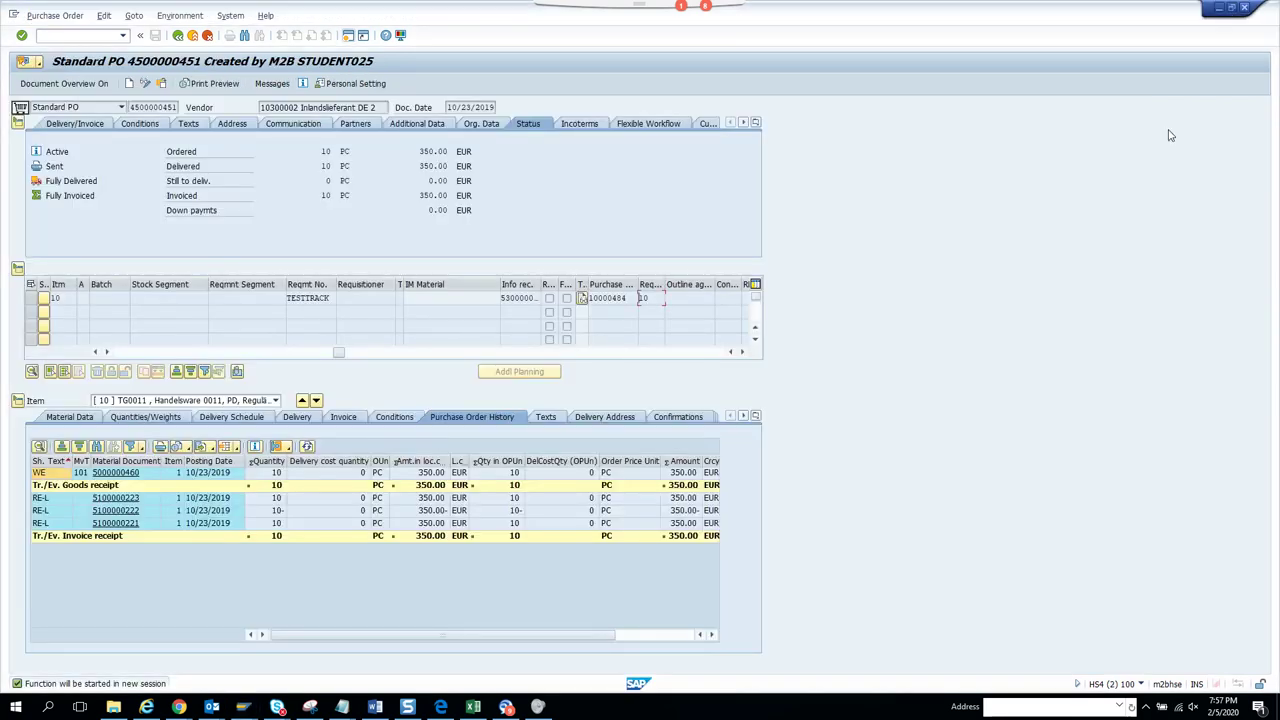
# Close the spare SAP Easy Access session and open the purchase requisition linked to item 10.
pyautogui.doubleClick(607, 298)
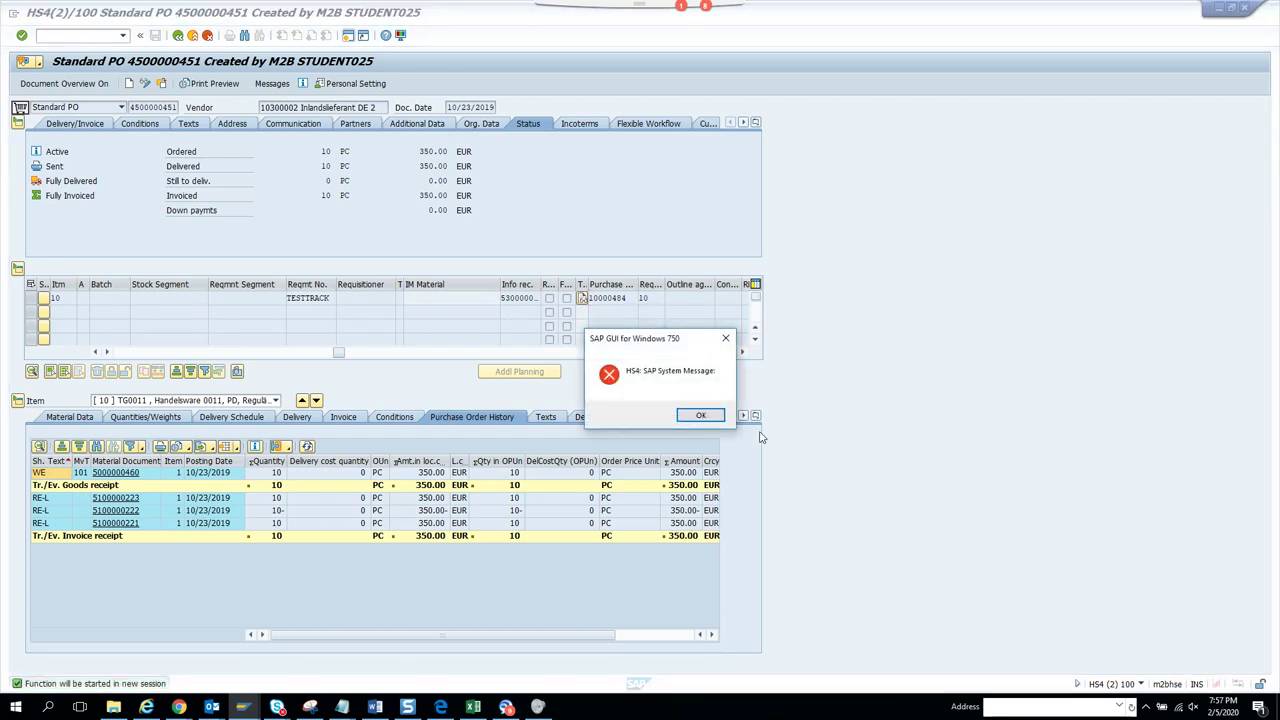
pyautogui.click(717, 418)
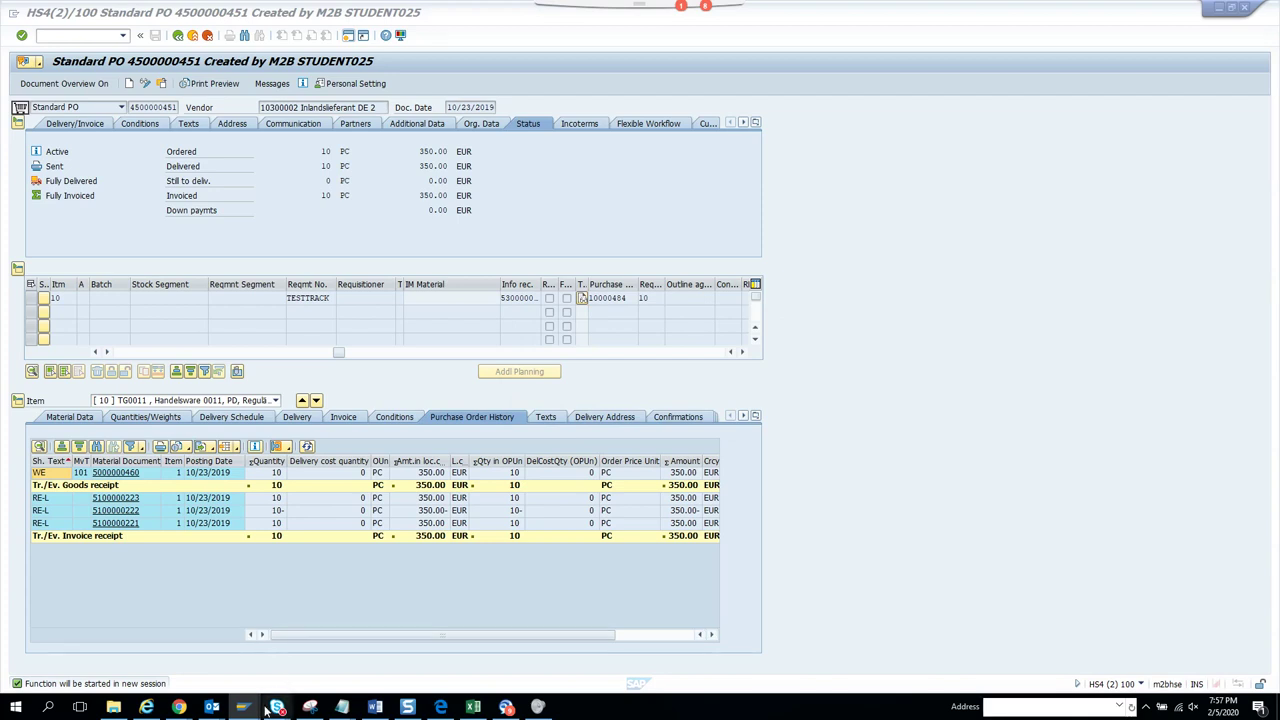
pyautogui.moveTo(243, 707)
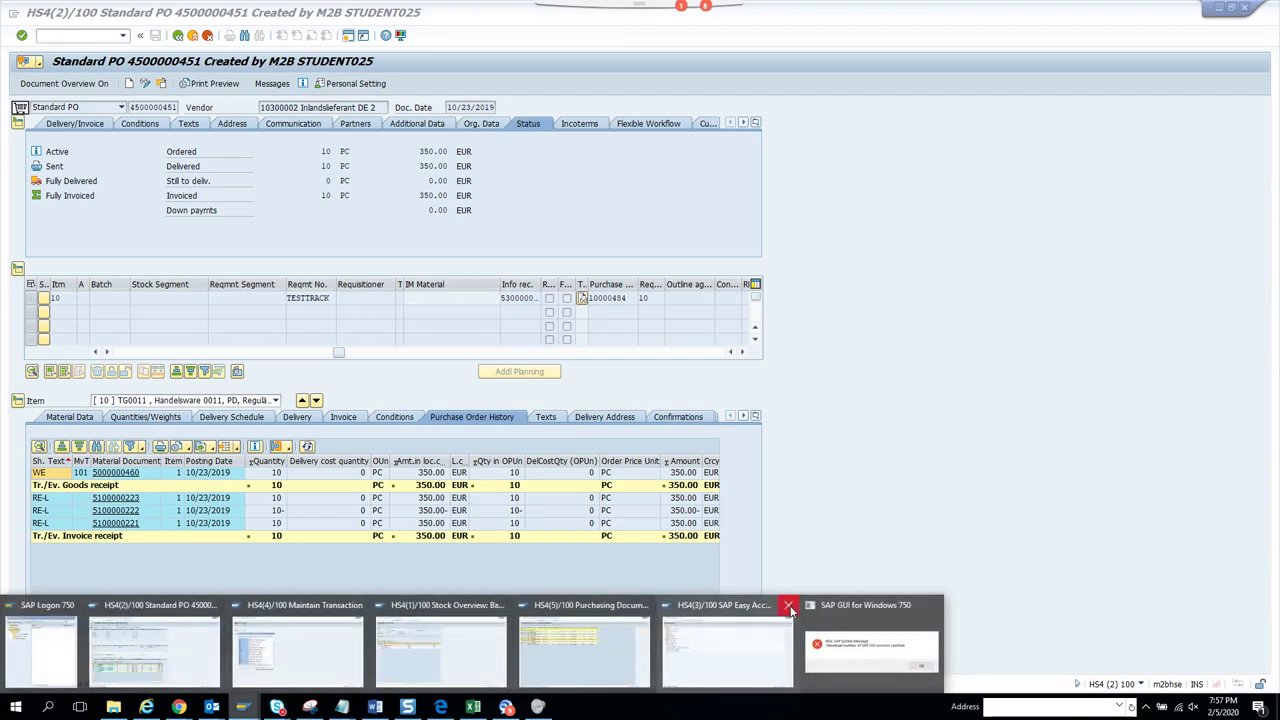
pyautogui.click(789, 606)
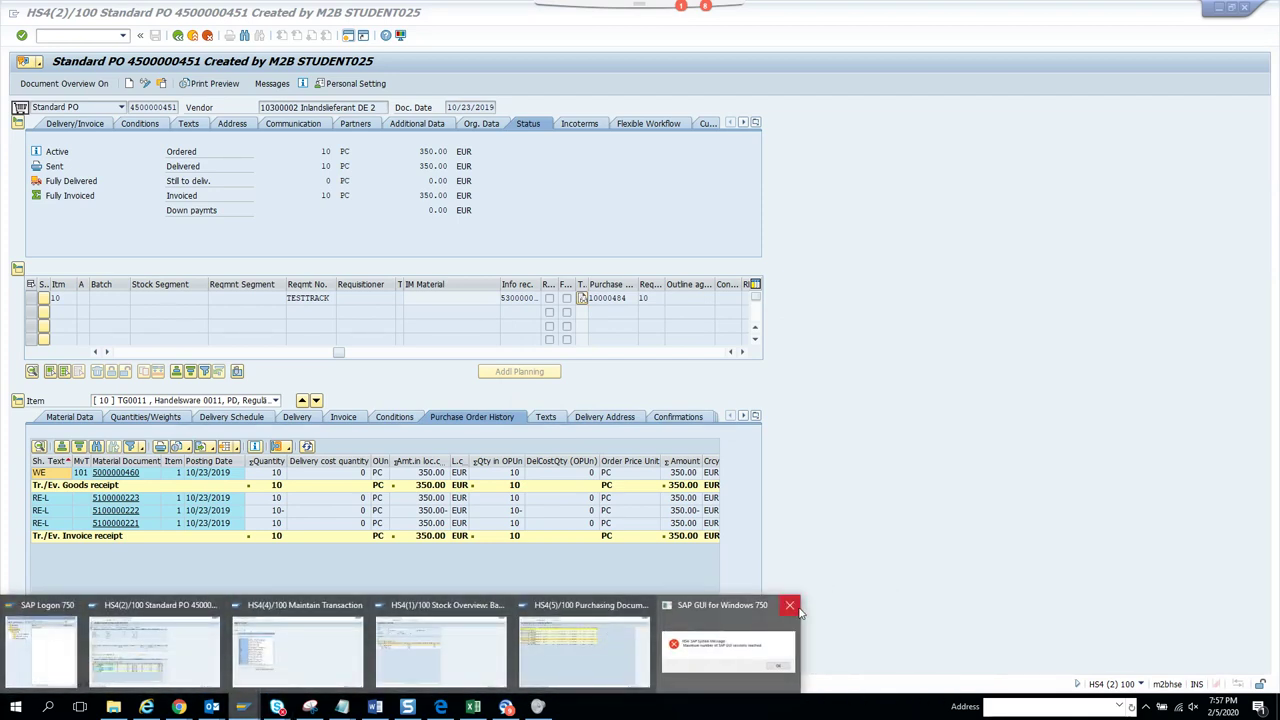
pyautogui.click(795, 606)
pyautogui.doubleClick(612, 298)
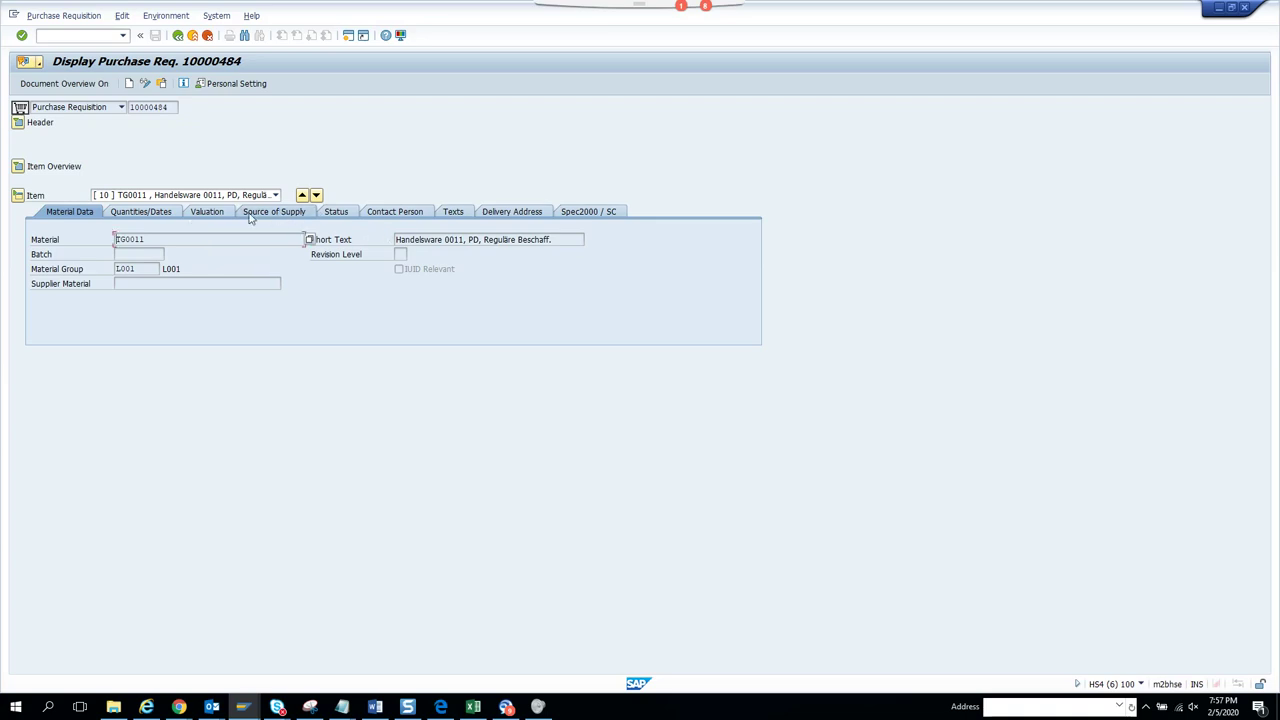
# Expand the requisition's item overview, widen the Req. Tracking Number column and try to view the item's valuation data.
pyautogui.click(19, 166)
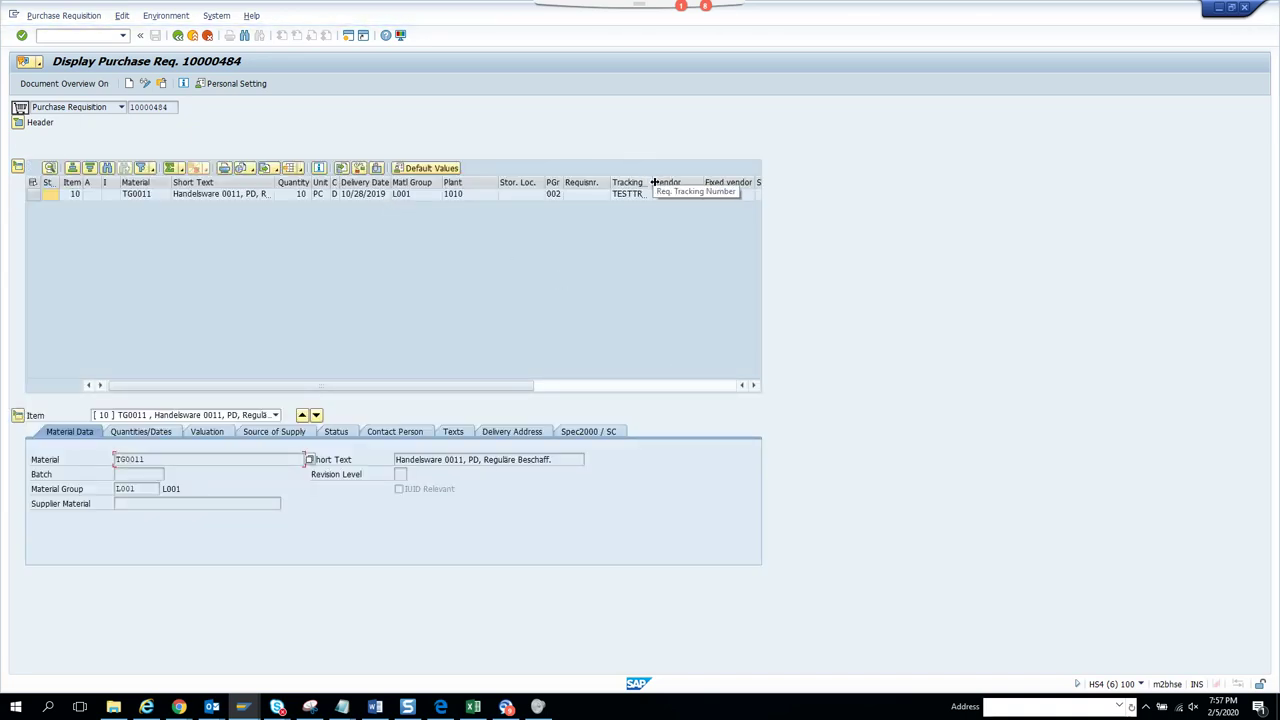
pyautogui.moveTo(655, 183); pyautogui.dragTo(704, 183)
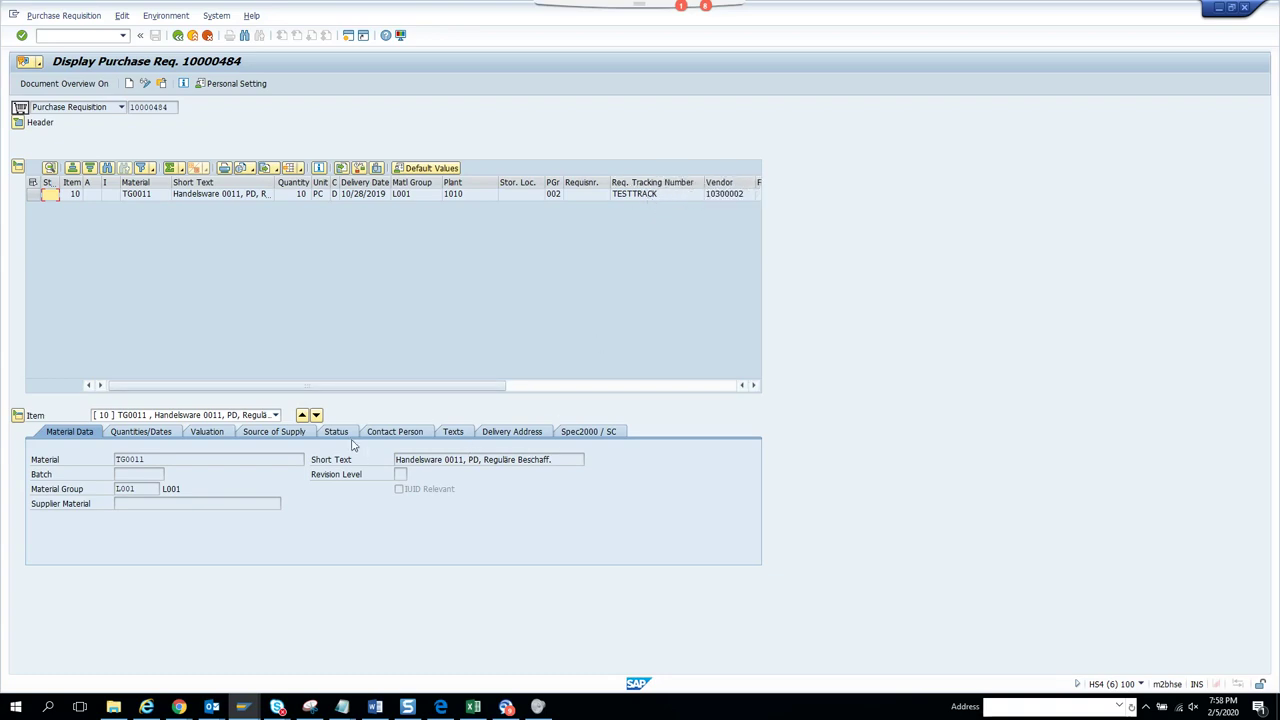
pyautogui.click(220, 434)
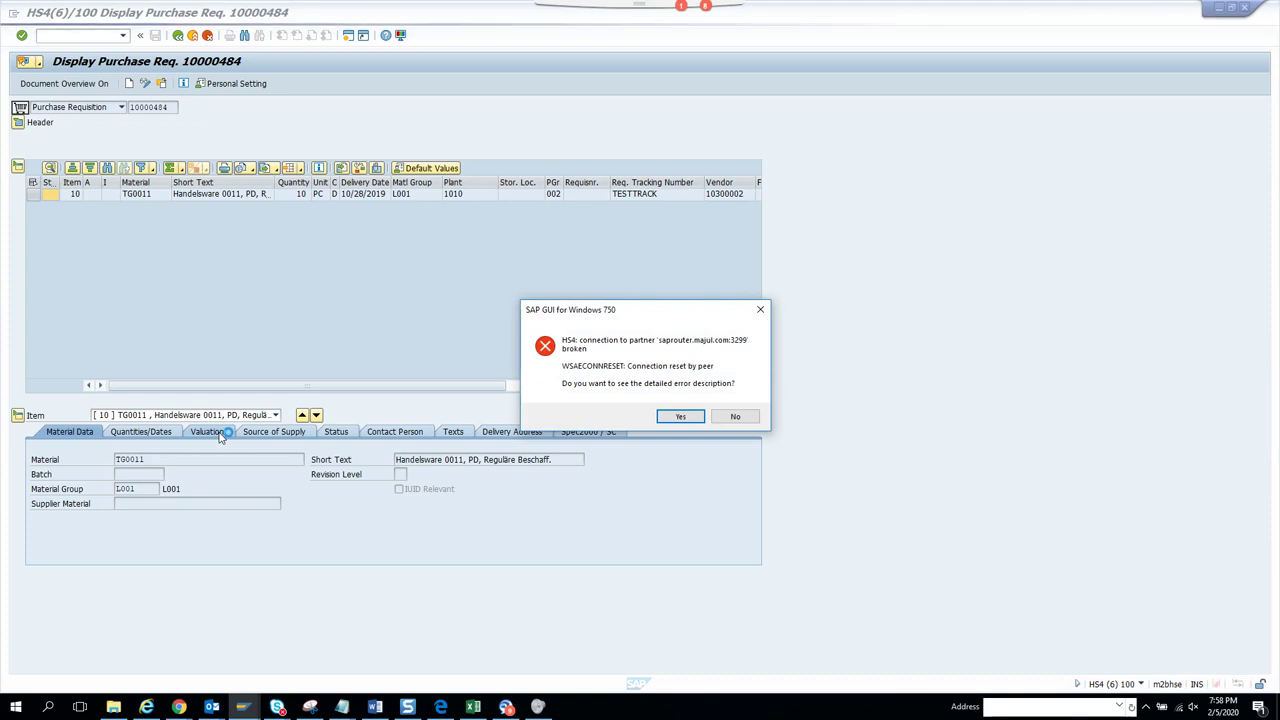
pyautogui.click(733, 417)
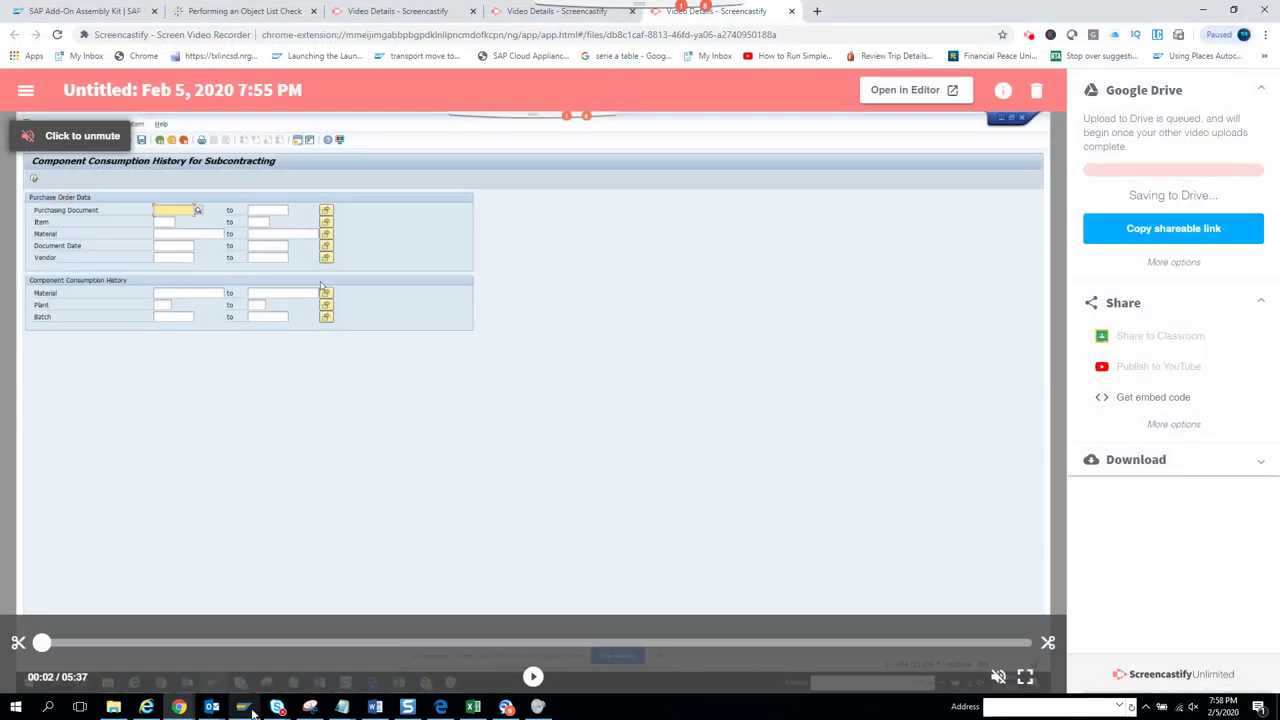
# Switch to SAP Logon and reconnect to the S/4 Hana system, checking the Wi-Fi connection.
pyautogui.click(250, 710)
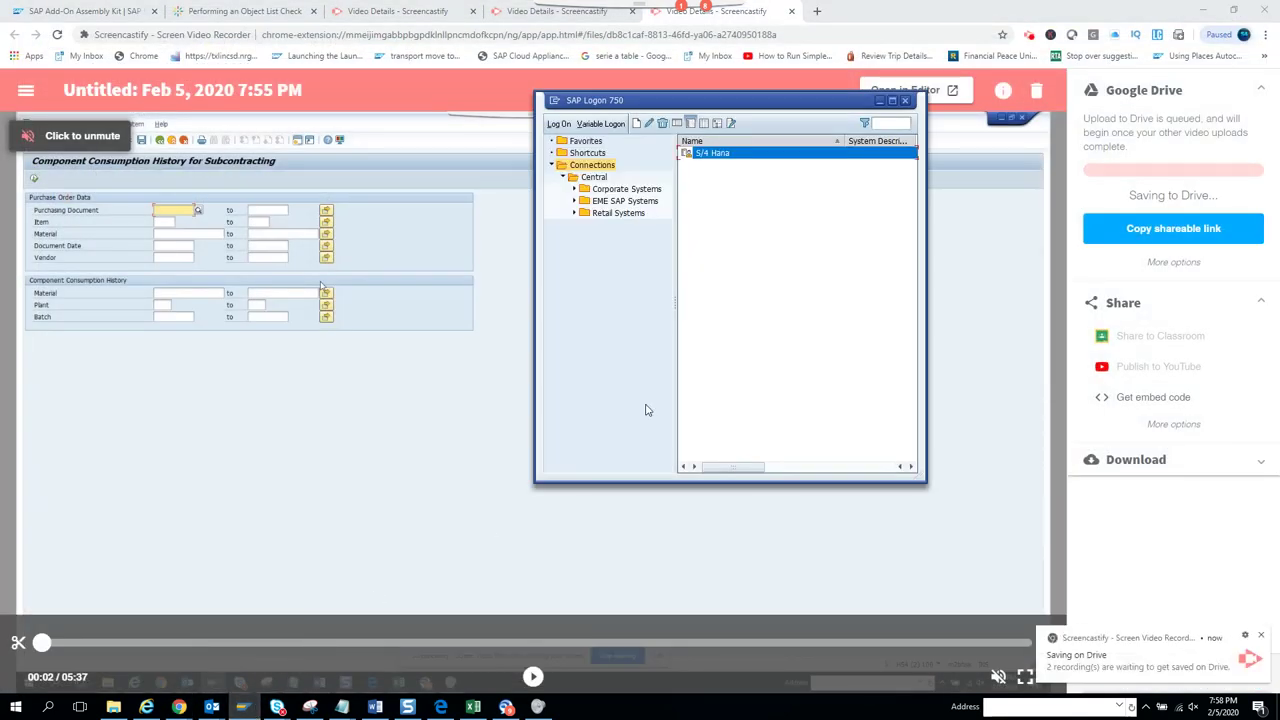
pyautogui.doubleClick(755, 154)
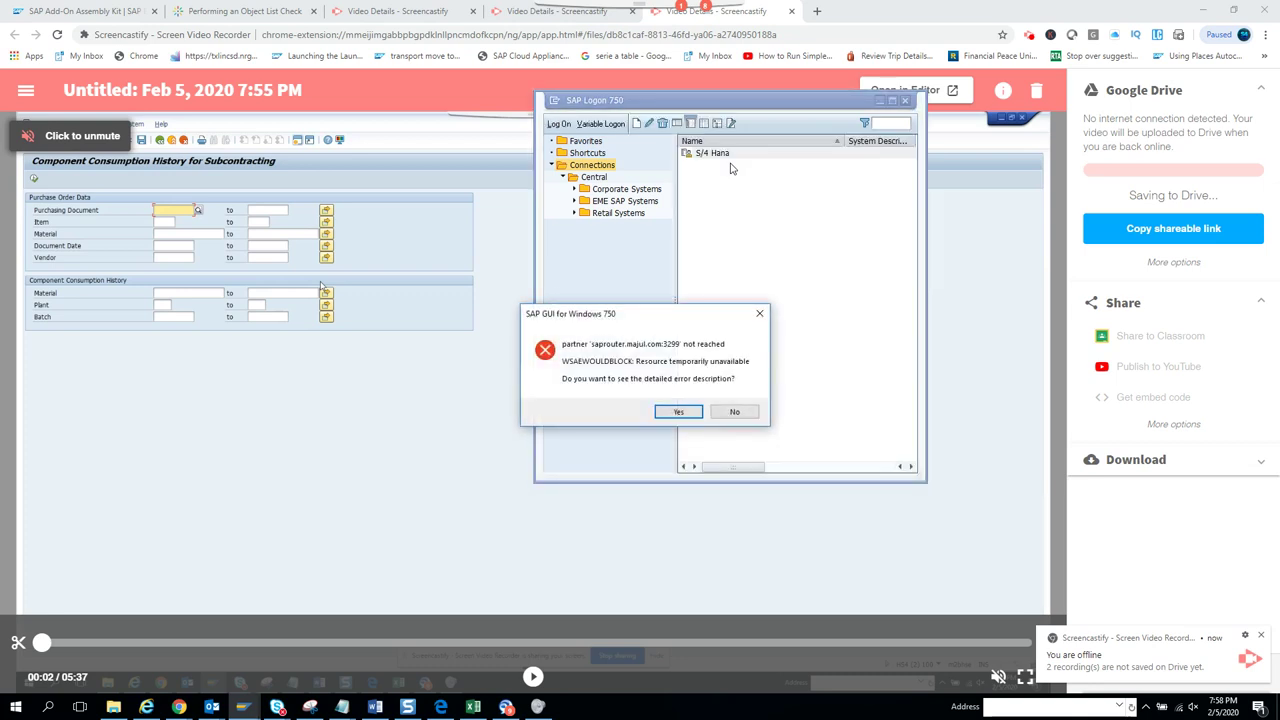
pyautogui.click(734, 412)
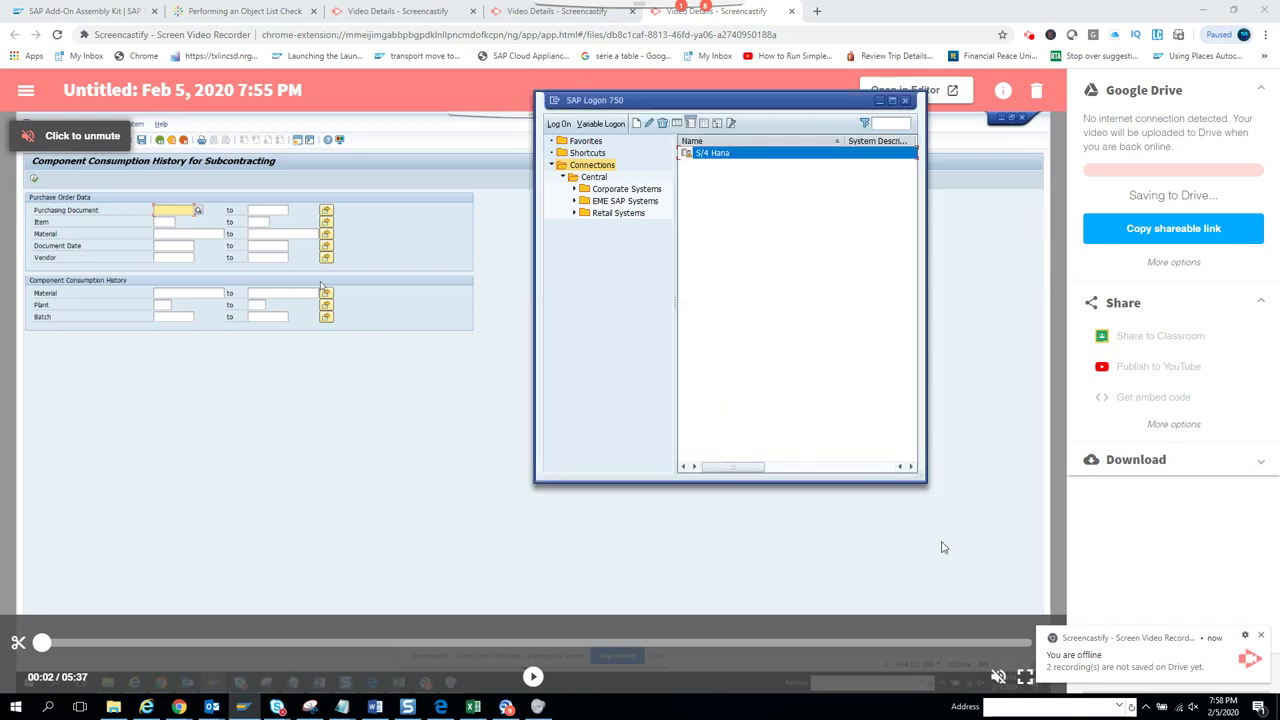
pyautogui.click(1181, 706)
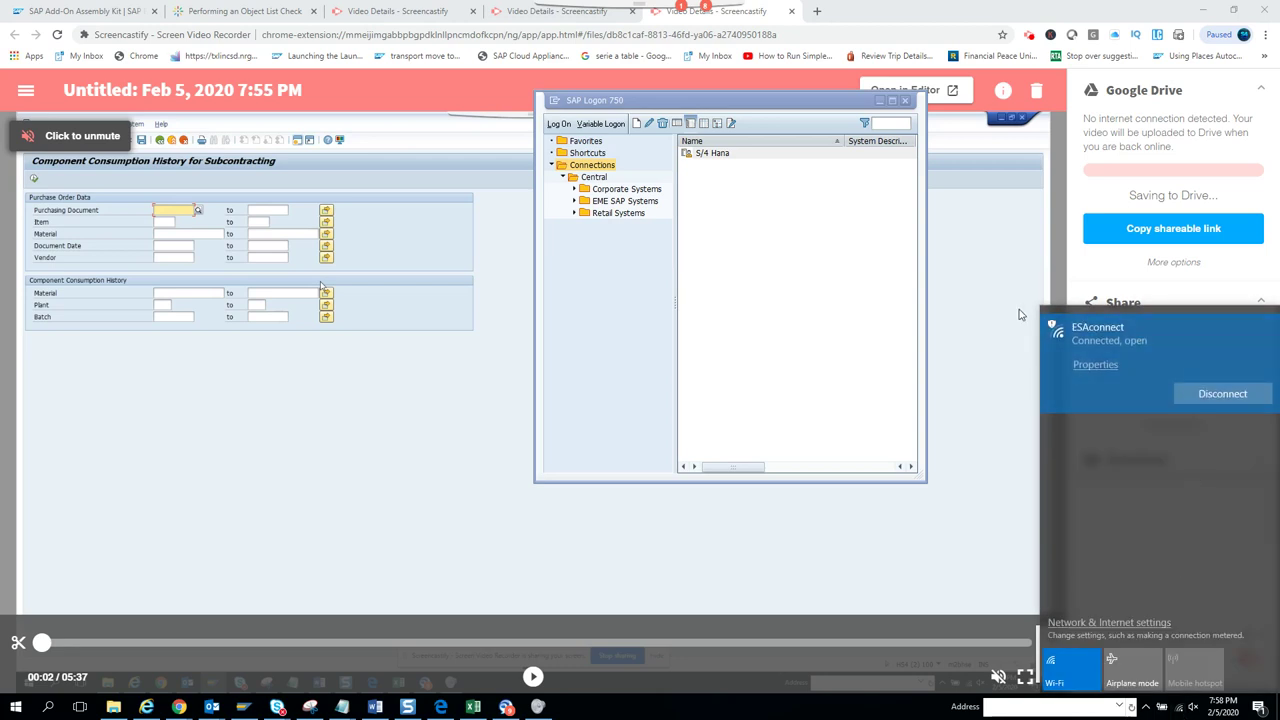
pyautogui.doubleClick(749, 152)
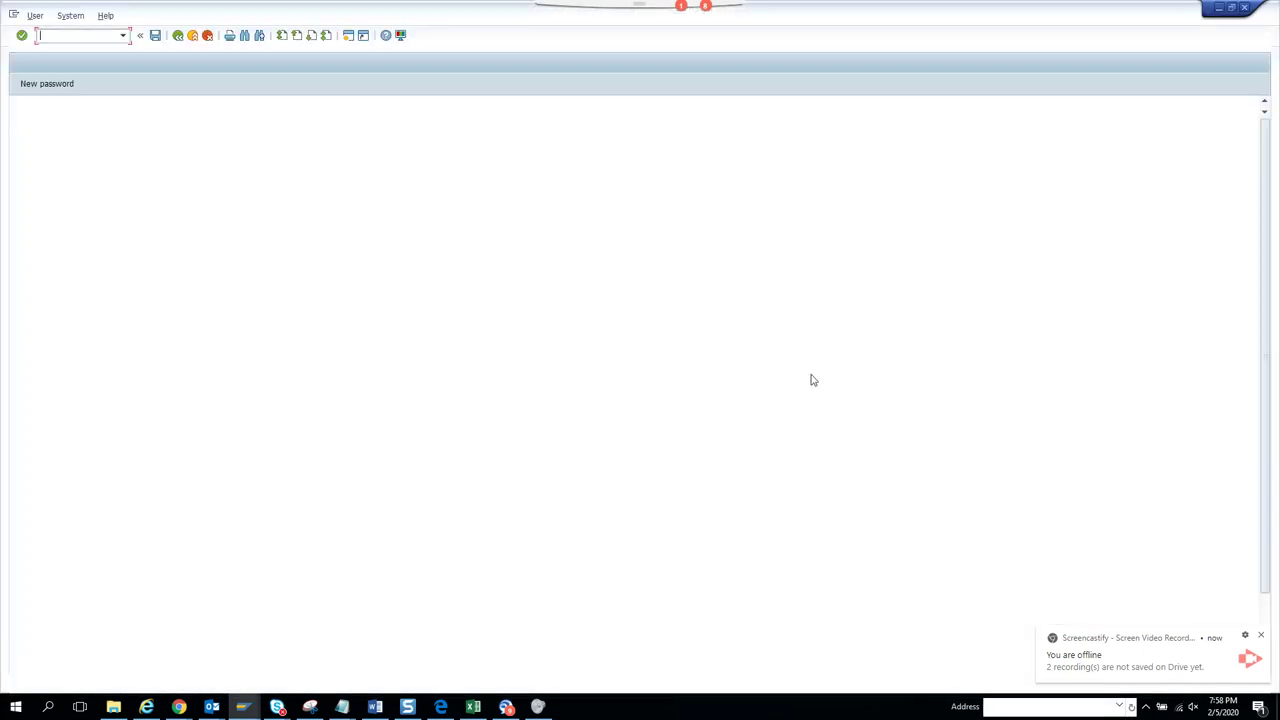
# Log on to client 100 with the saved student user and the account password.
pyautogui.press('BackSpace')
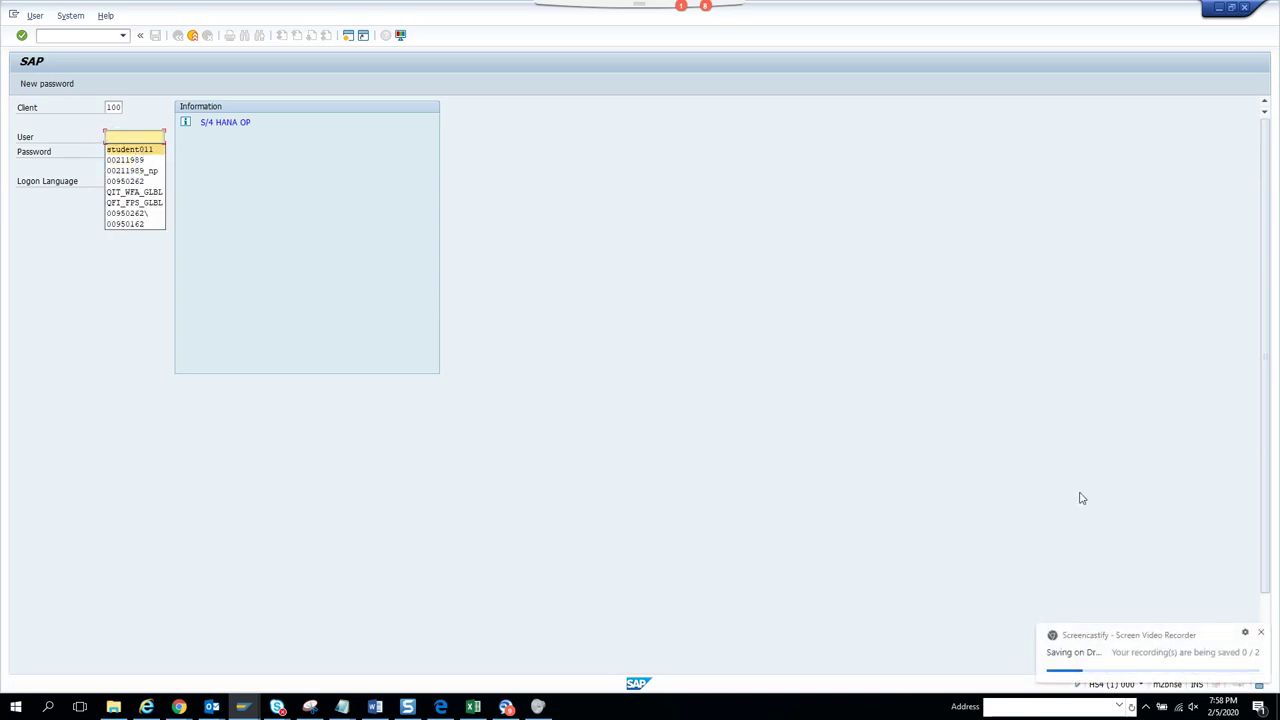
pyautogui.click(145, 150)
pyautogui.click(146, 151)
pyautogui.write('*********')
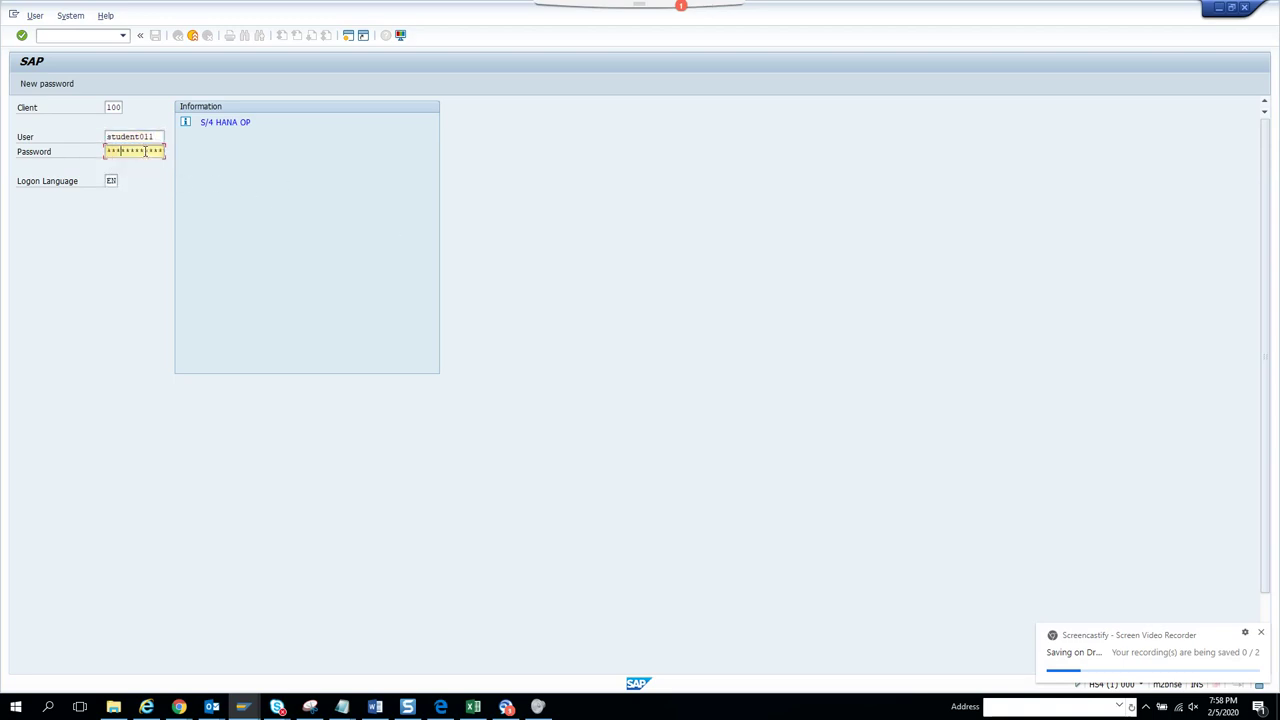
pyautogui.press('Return')
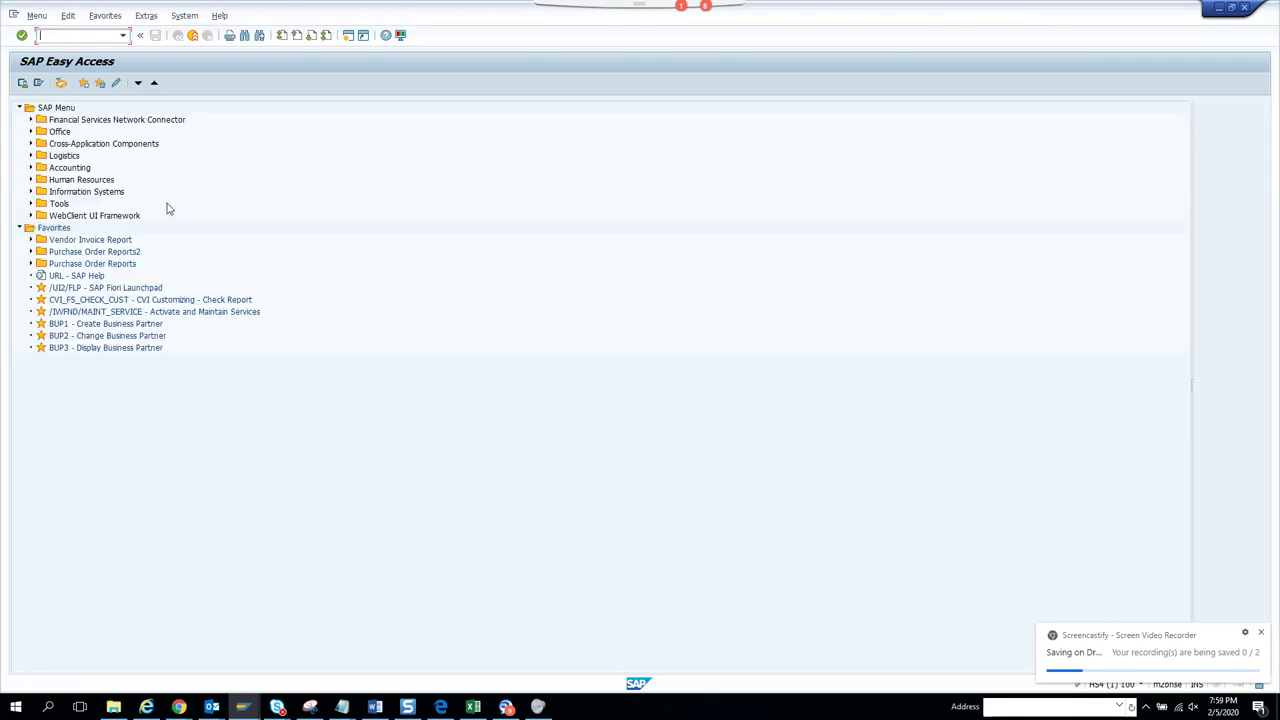
# Run the ME2B report for POs by Requirement Tracking Number from the Purchase Order Reports favorites with the default selections.
pyautogui.click(30, 264)
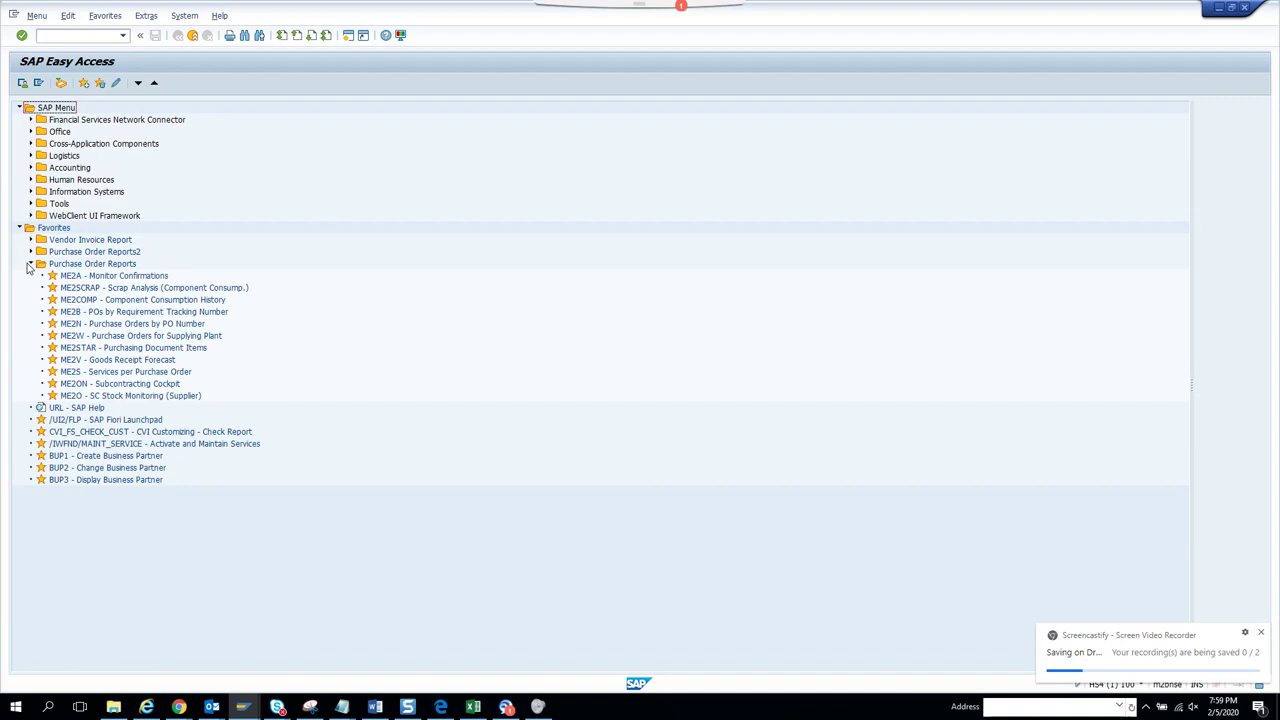
pyautogui.doubleClick(181, 316)
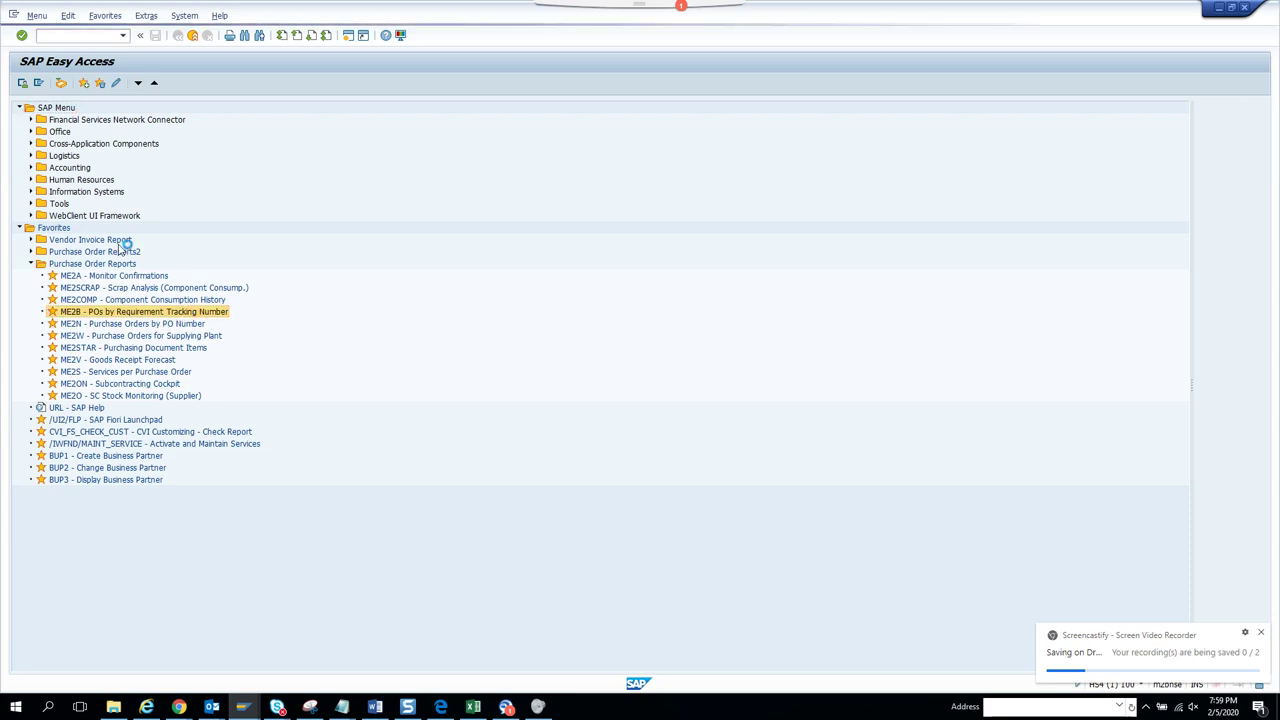
pyautogui.click(20, 84)
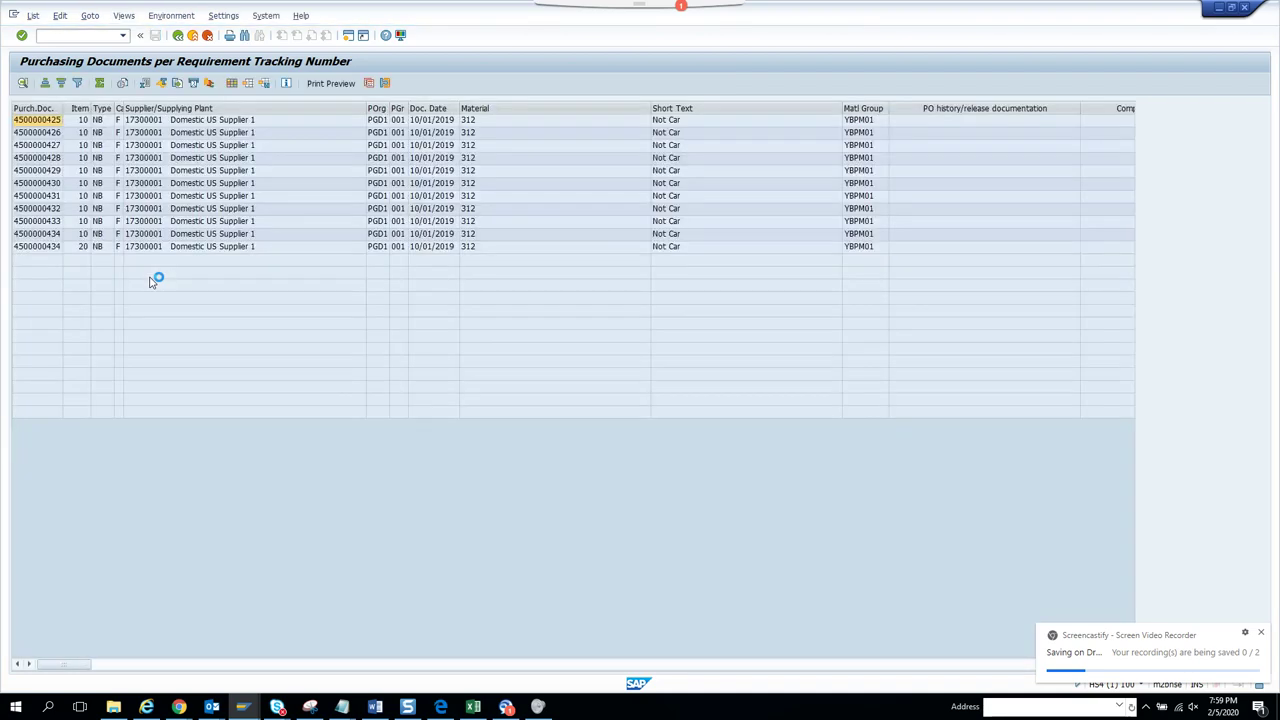
# Open the purchase order for material TG0011 from the report and check item 10's Reqmt No. and linked requisition columns.
pyautogui.click(712, 413)
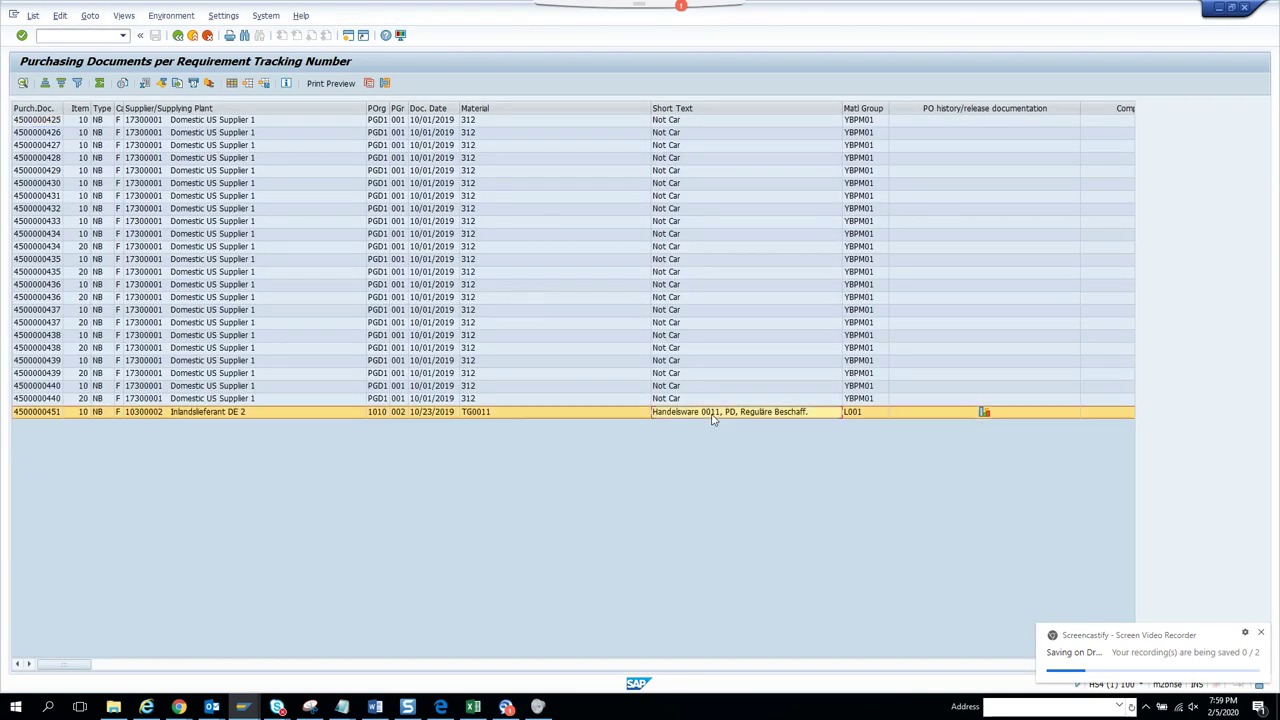
pyautogui.doubleClick(77, 418)
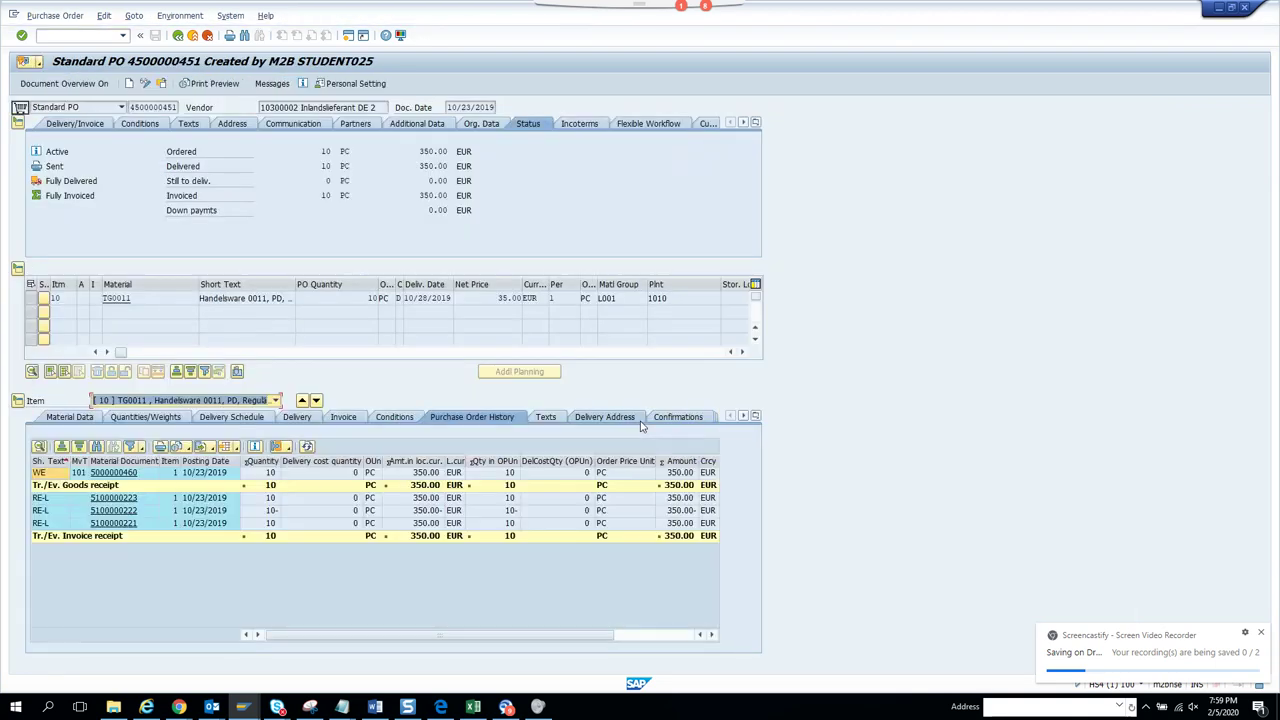
pyautogui.click(743, 353)
pyautogui.click(743, 353)
pyautogui.click(743, 353)
pyautogui.click(743, 353)
pyautogui.click(743, 353)
pyautogui.click(743, 353)
pyautogui.click(743, 353)
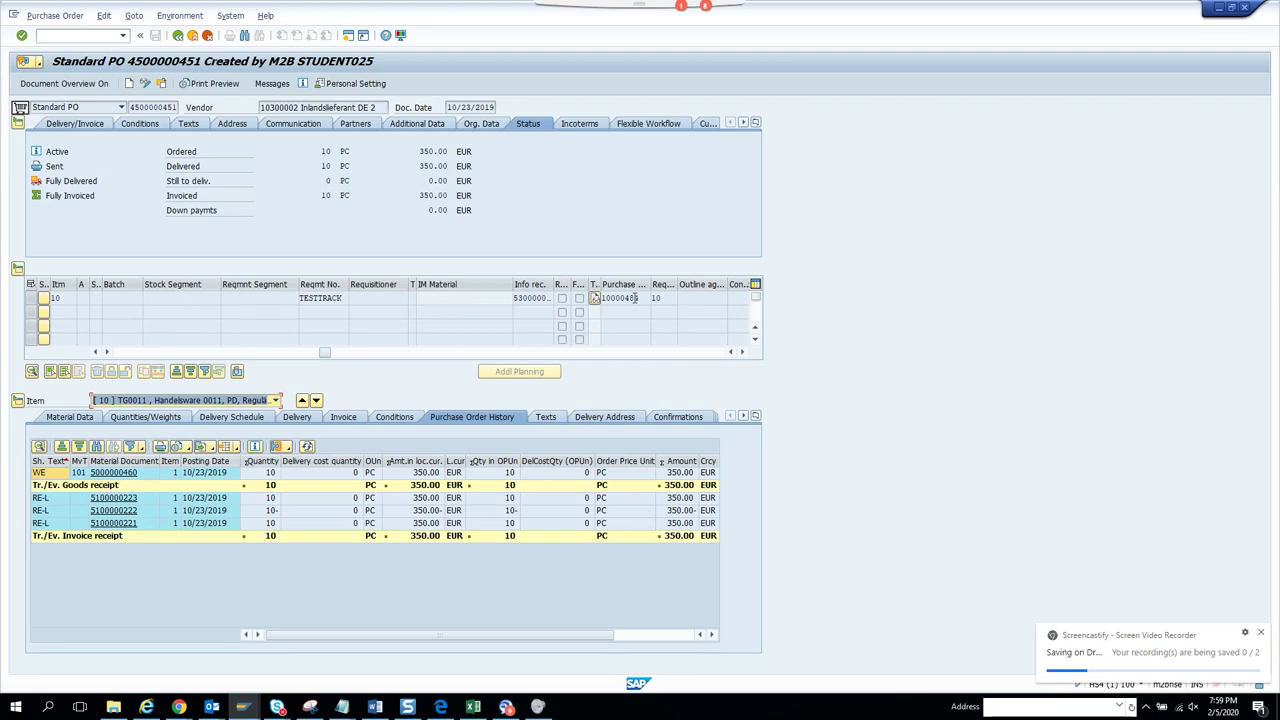
# Open the requisition linked to item 10, expand its item overview to check the tracking number, and return to the purchase order.
pyautogui.click(632, 298)
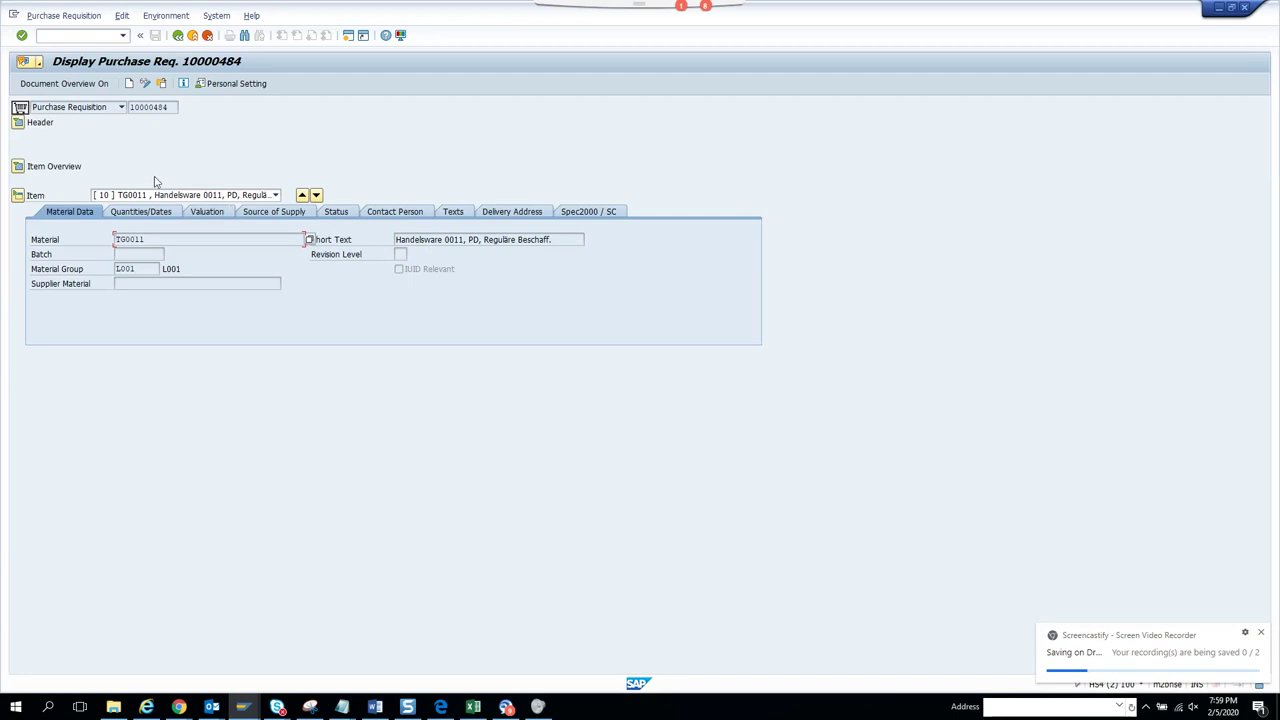
pyautogui.click(18, 166)
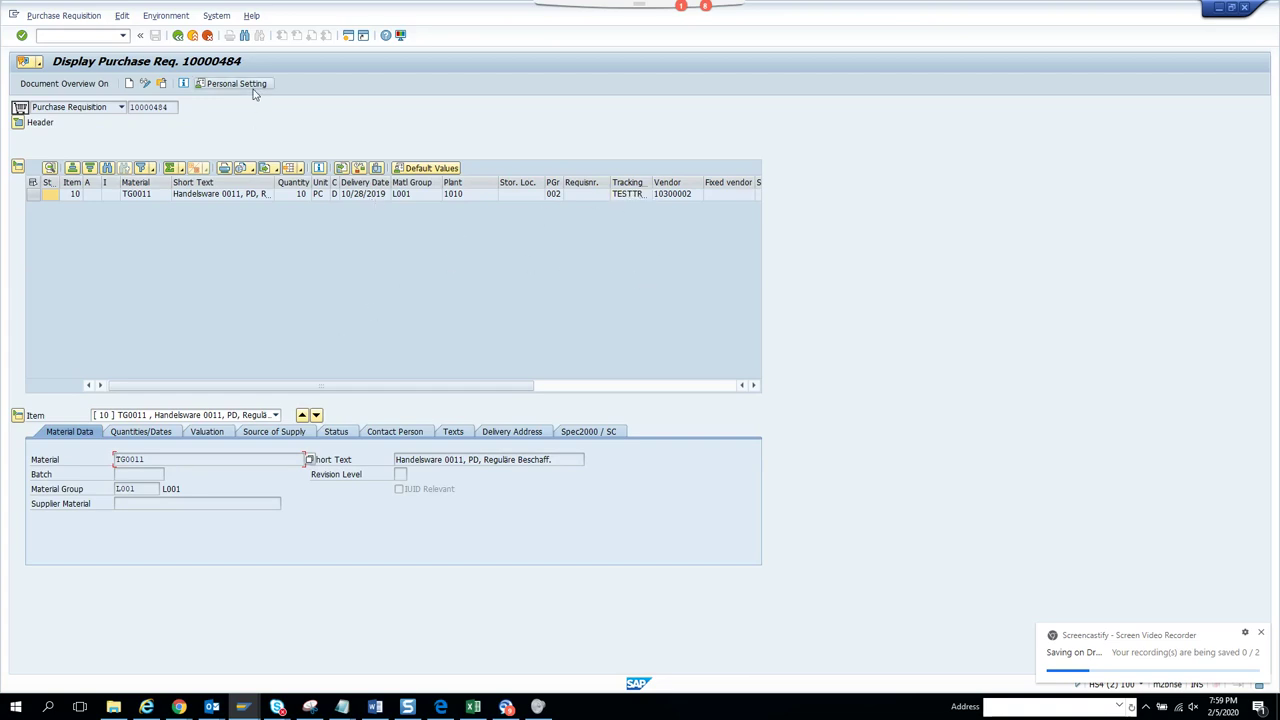
pyautogui.click(179, 36)
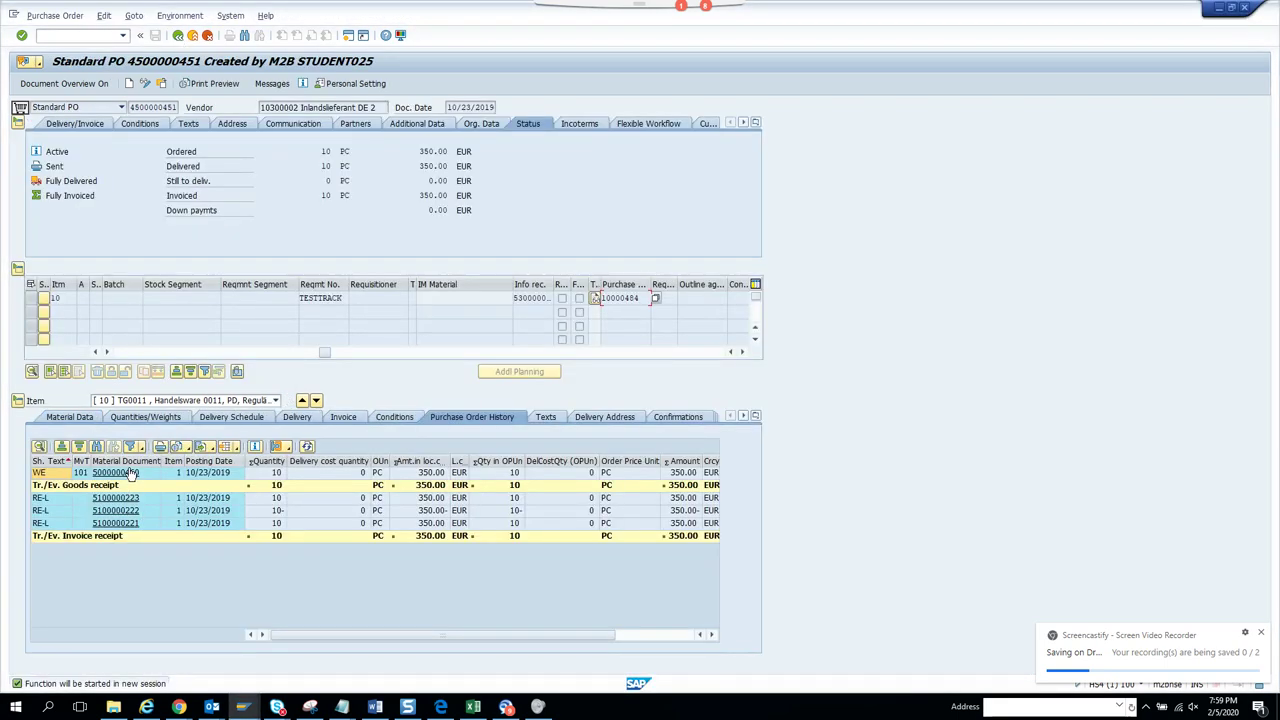
# Open the goods receipt material document from the purchase order history and review its employee, general, document info and vendor header data.
pyautogui.click(115, 473)
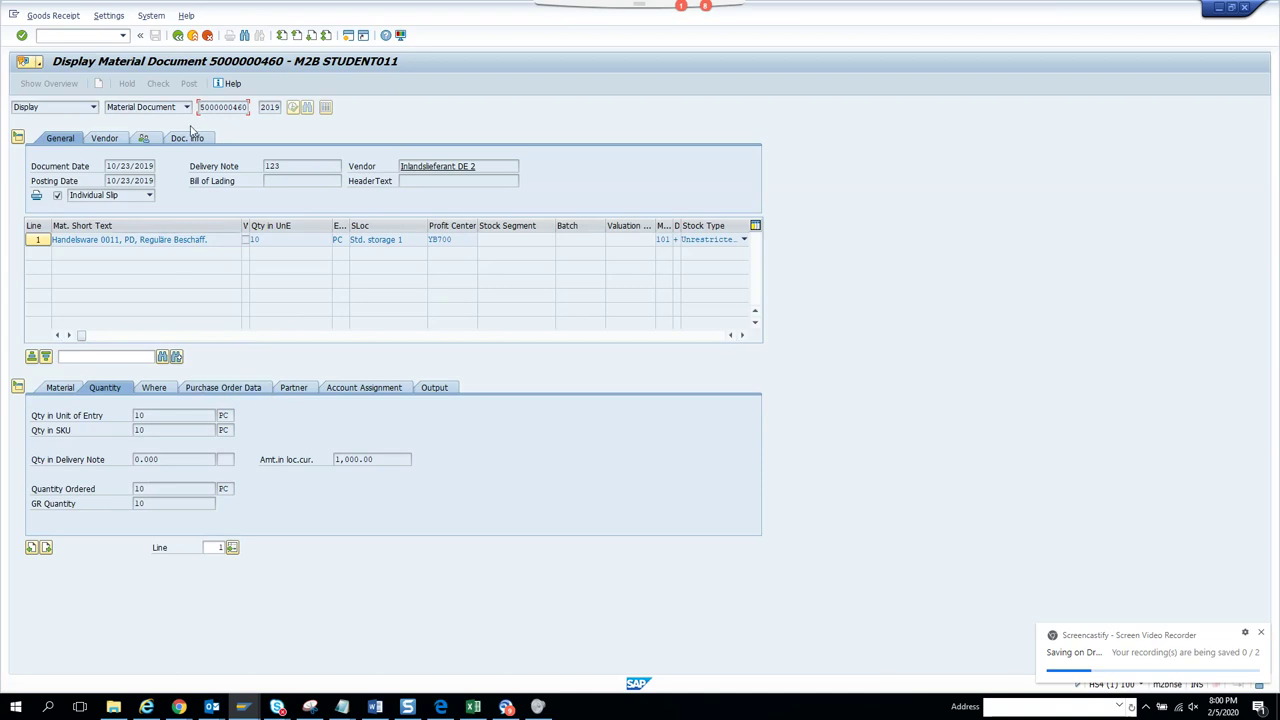
pyautogui.click(145, 140)
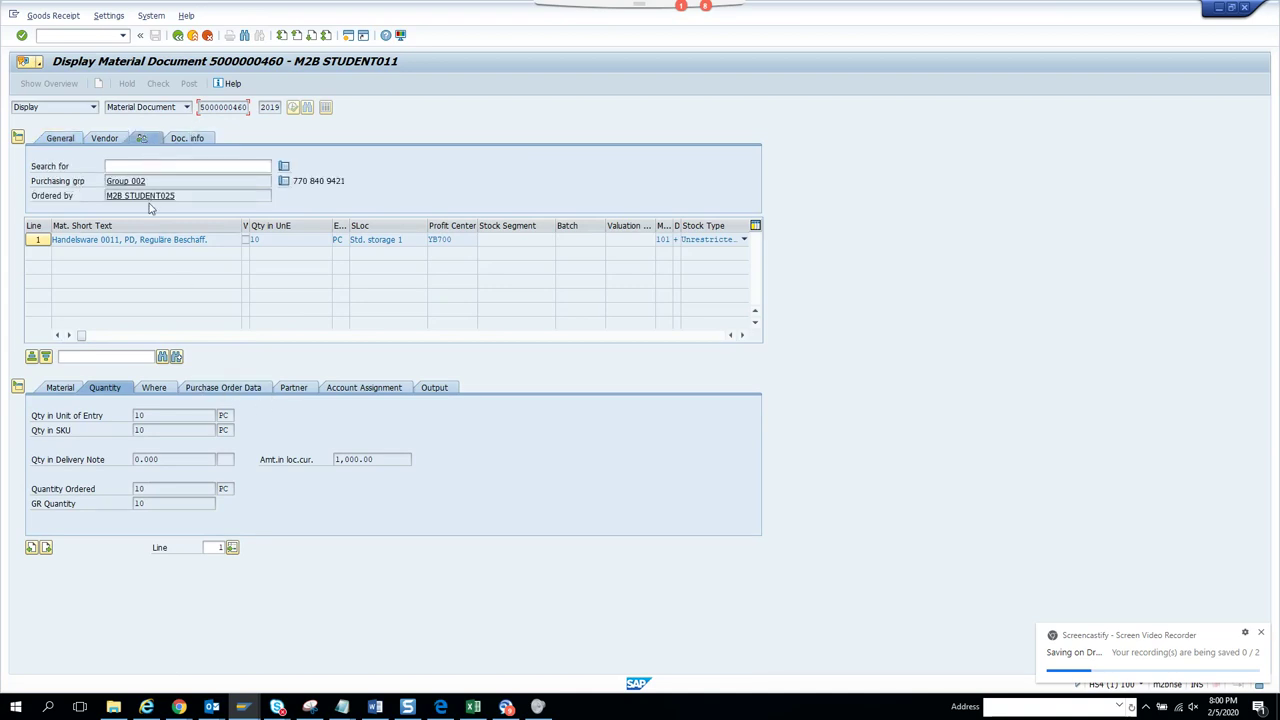
pyautogui.click(70, 138)
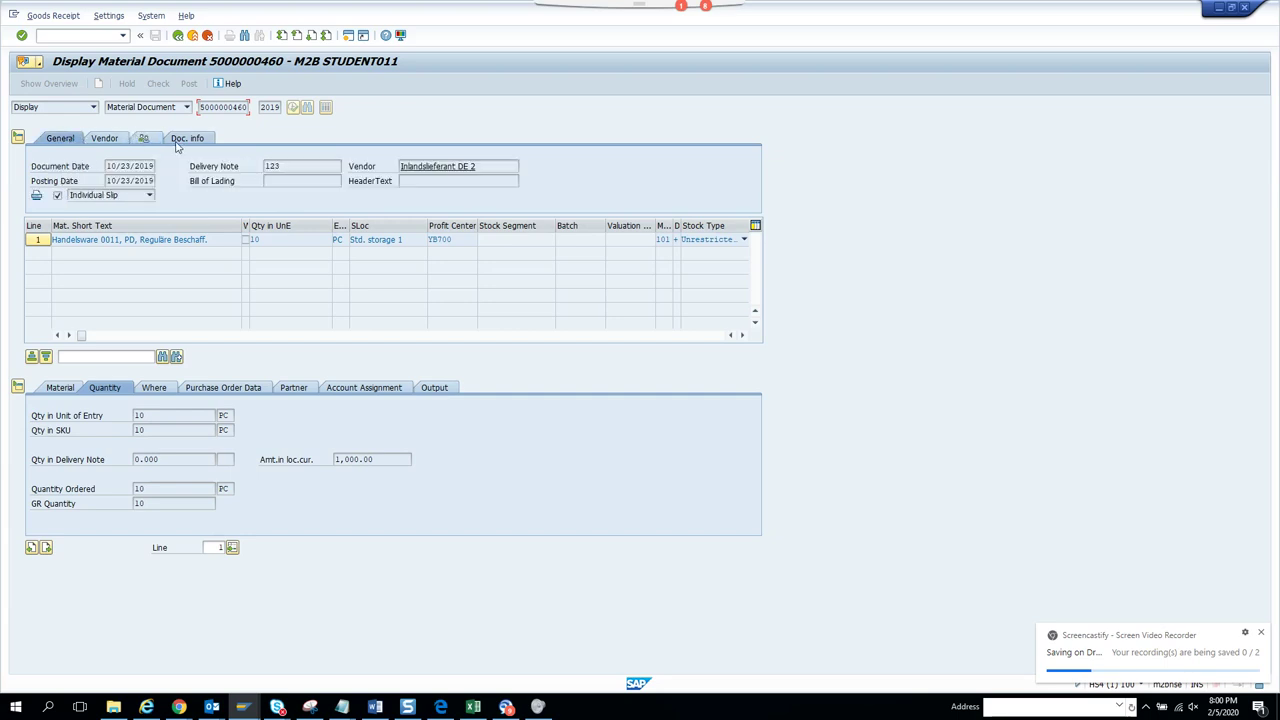
pyautogui.click(181, 141)
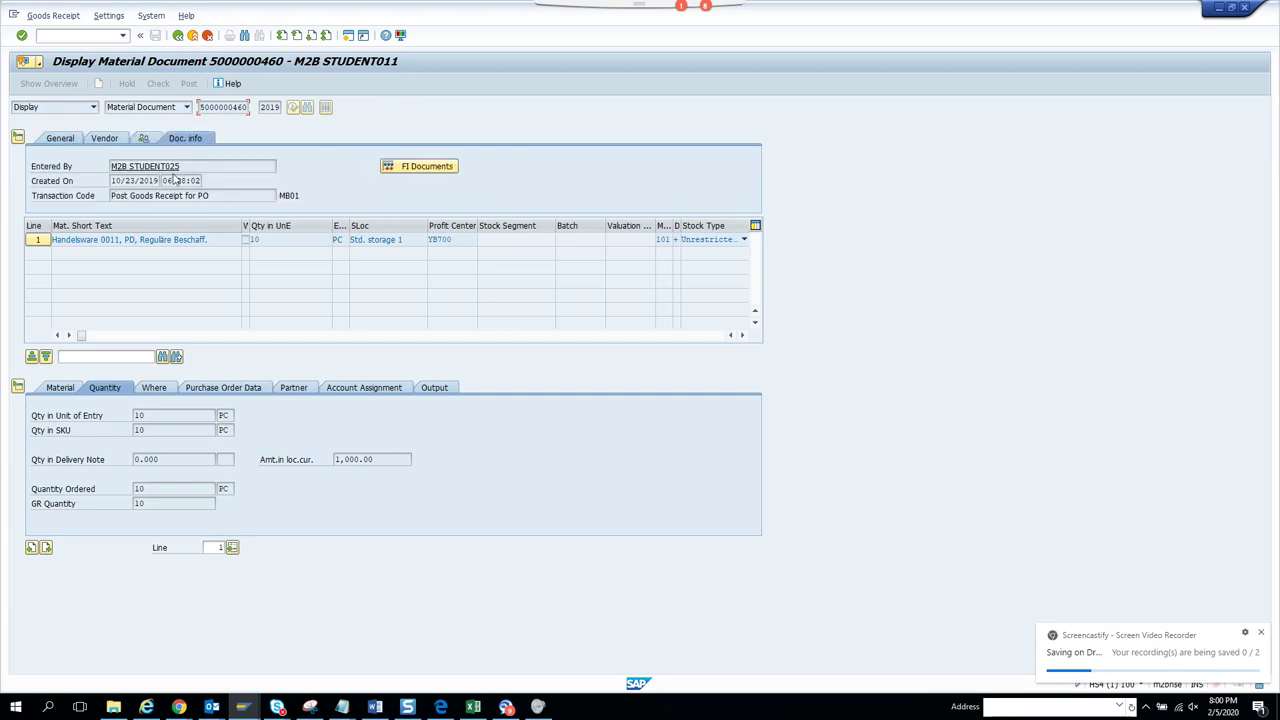
pyautogui.click(106, 141)
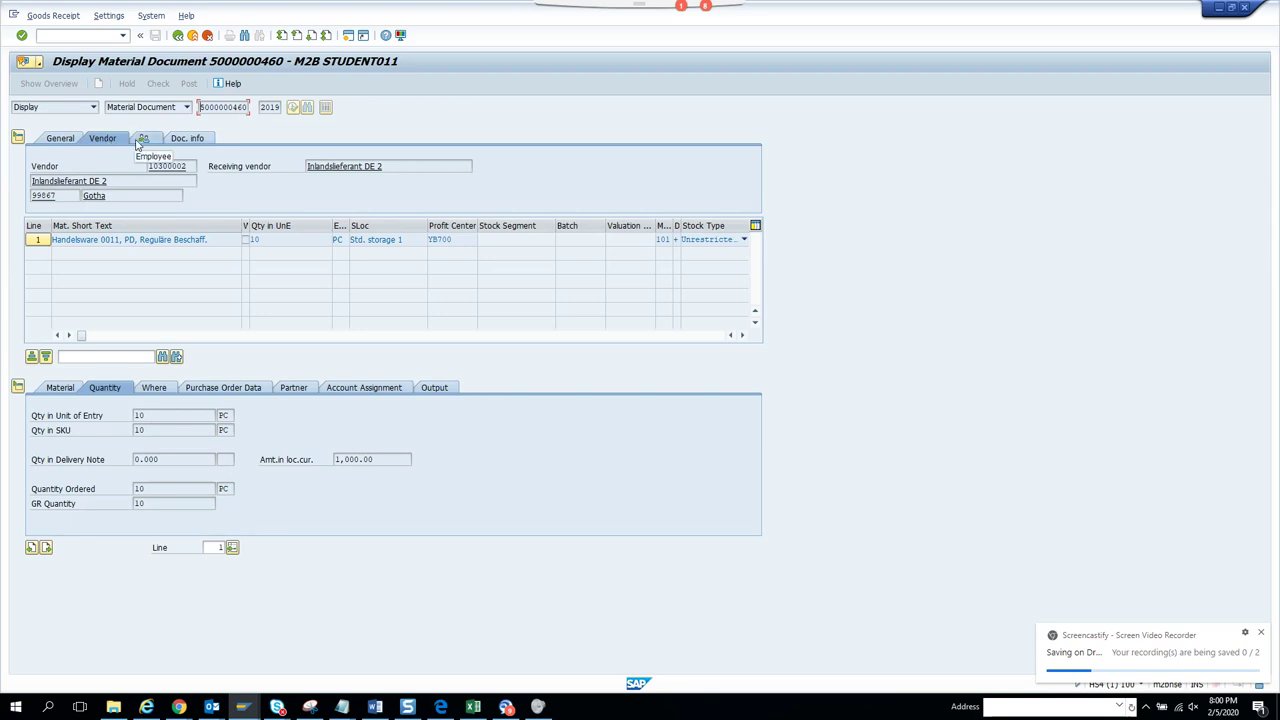
pyautogui.click(140, 140)
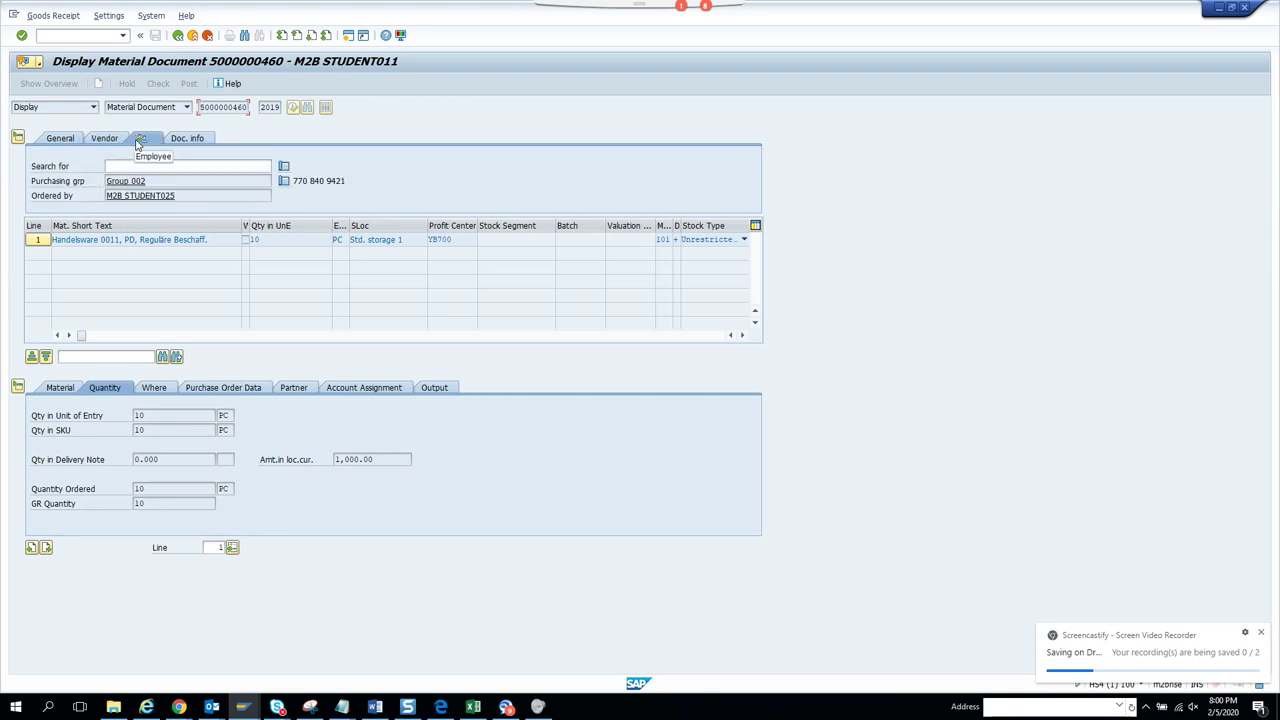
pyautogui.click(63, 140)
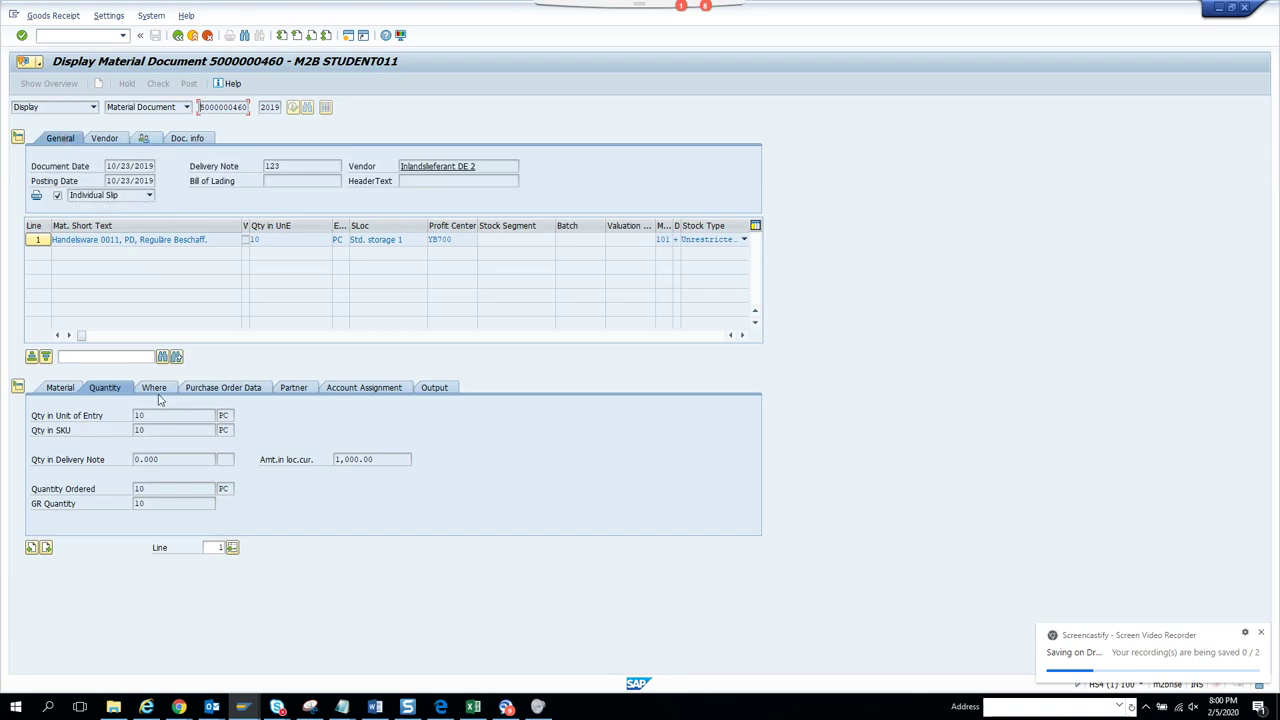
# Review the material document line's material, location, purchase order, partner, account assignment and output details.
pyautogui.click(60, 388)
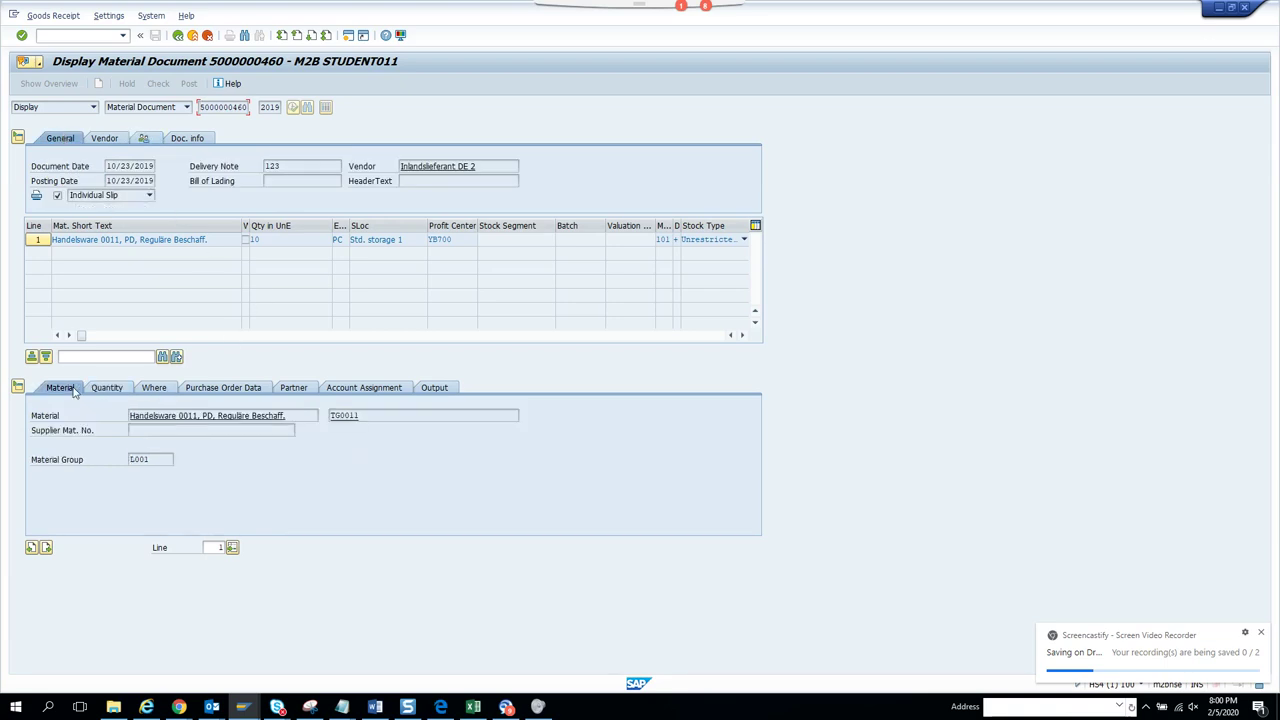
pyautogui.click(165, 392)
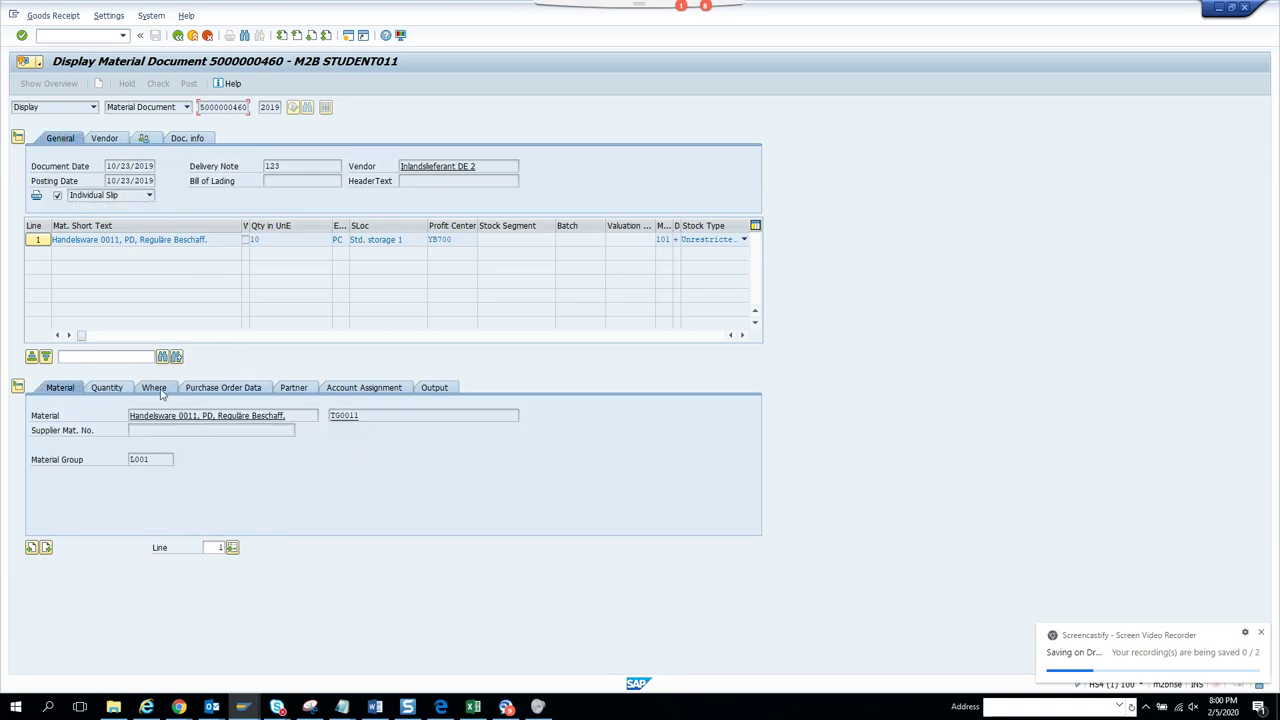
pyautogui.click(213, 394)
pyautogui.click(293, 393)
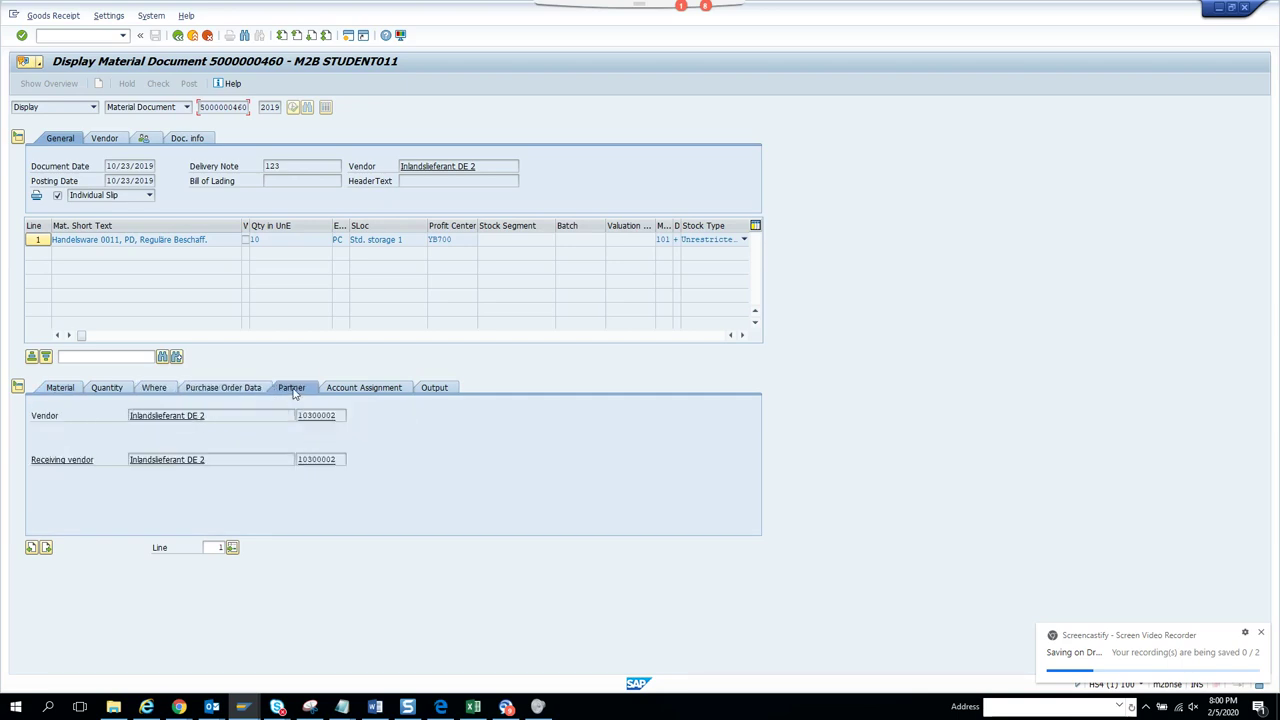
pyautogui.click(354, 394)
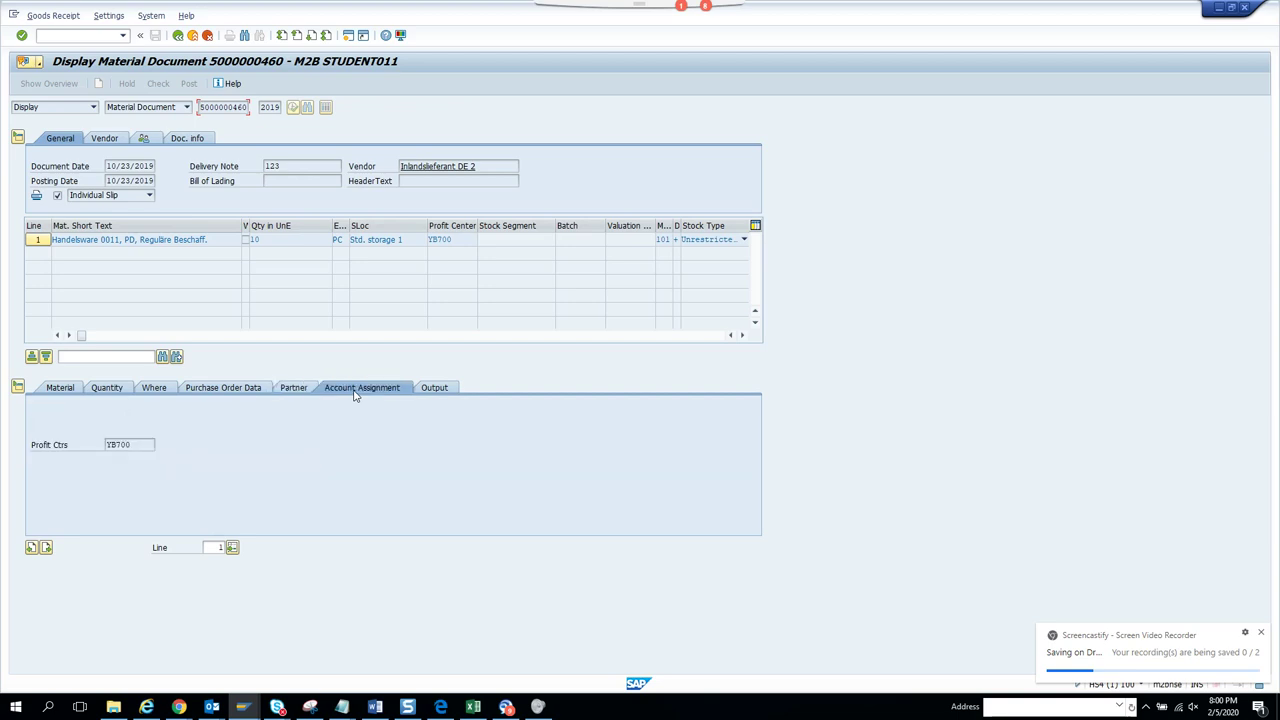
pyautogui.click(430, 388)
# Examine all remaining item columns of the material document for a tracking number, and return to the purchase order.
pyautogui.click(742, 336)
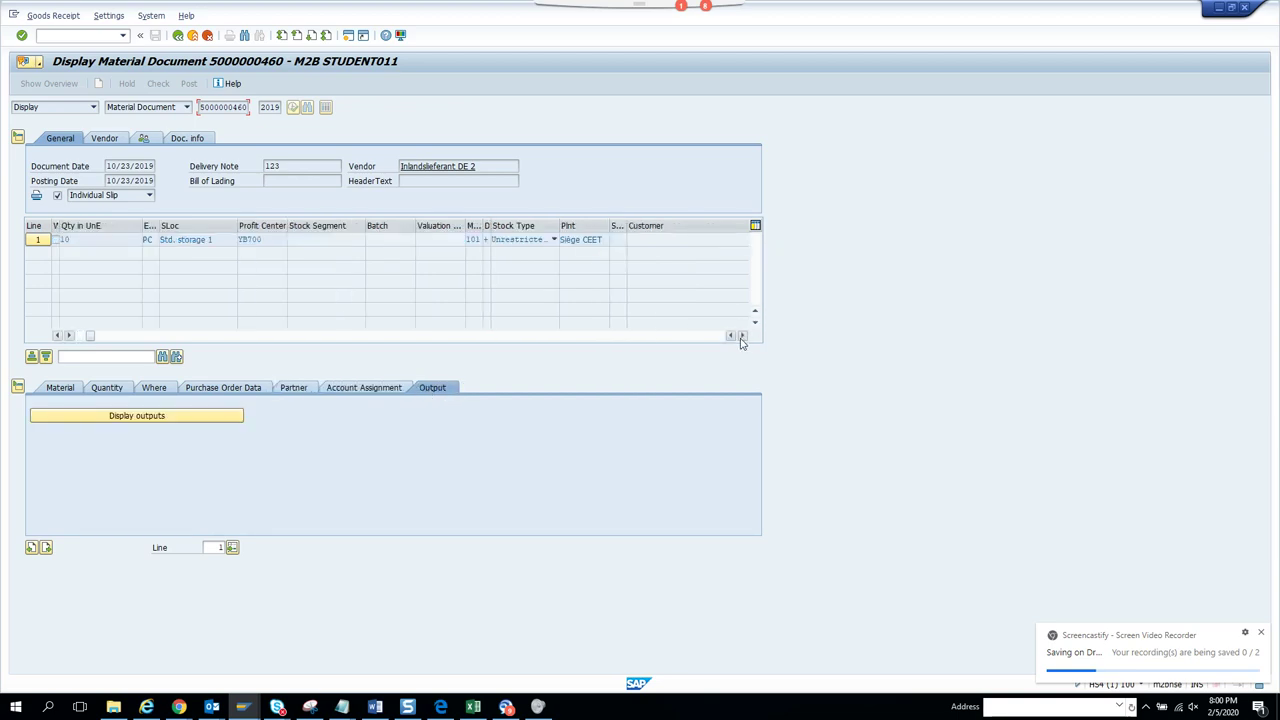
pyautogui.click(742, 336)
pyautogui.click(742, 336)
pyautogui.click(742, 336)
pyautogui.click(742, 336)
pyautogui.click(742, 336)
pyautogui.click(742, 336)
pyautogui.click(742, 336)
pyautogui.click(742, 336)
pyautogui.click(742, 337)
pyautogui.click(742, 337)
pyautogui.click(742, 337)
pyautogui.click(742, 337)
pyautogui.click(742, 336)
pyautogui.click(742, 336)
pyautogui.click(742, 336)
pyautogui.click(742, 336)
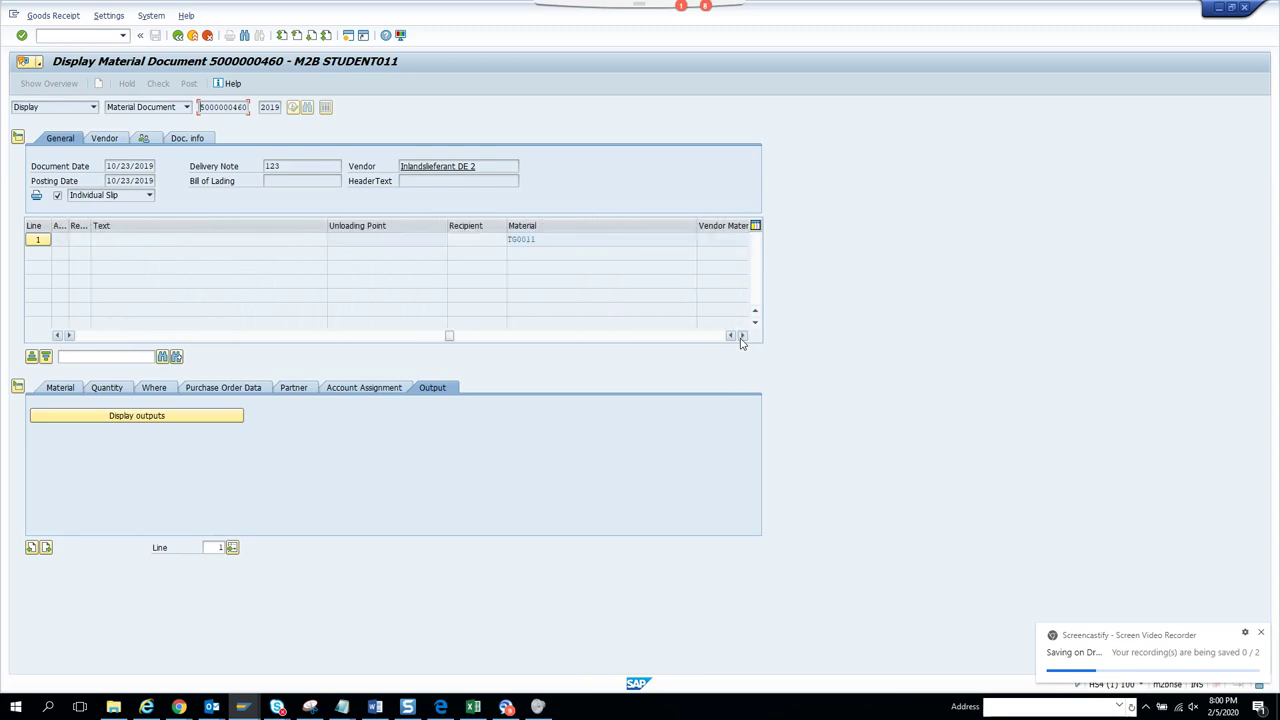
pyautogui.click(742, 336)
pyautogui.click(742, 336)
pyautogui.click(742, 336)
pyautogui.click(742, 336)
pyautogui.click(742, 336)
pyautogui.click(742, 336)
pyautogui.click(742, 336)
pyautogui.click(742, 336)
pyautogui.click(742, 336)
pyautogui.click(742, 336)
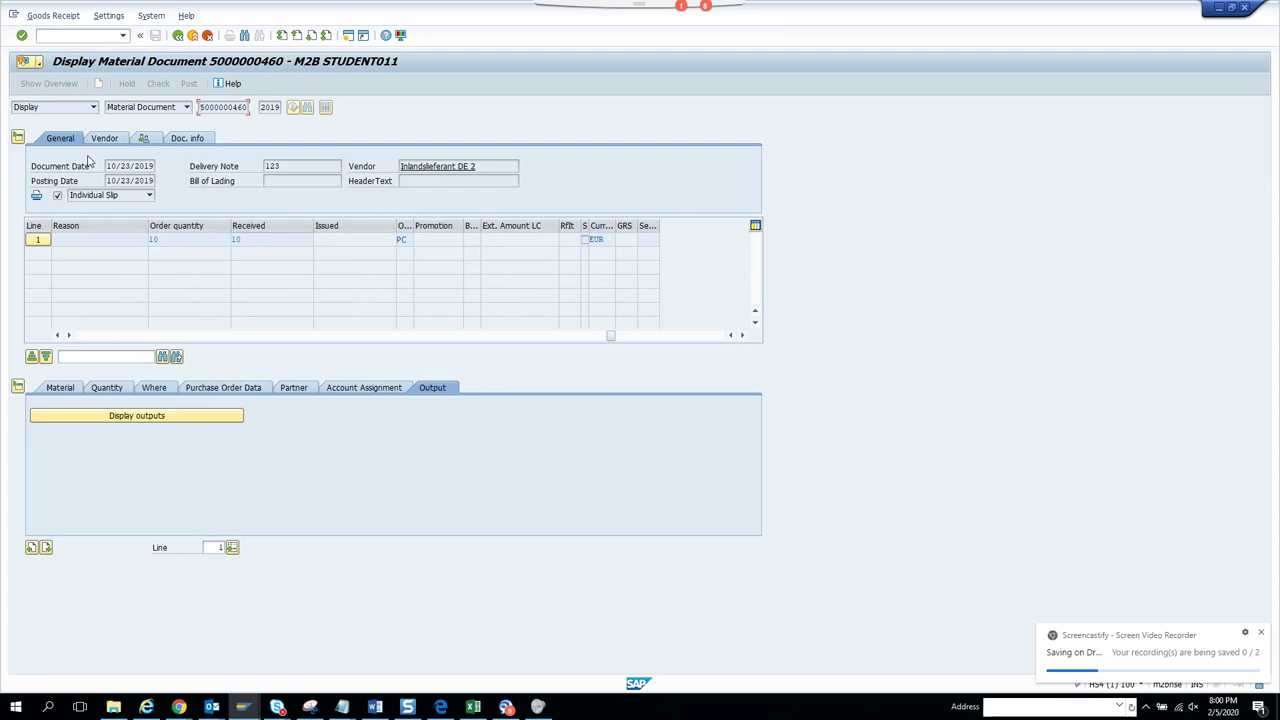
pyautogui.click(178, 38)
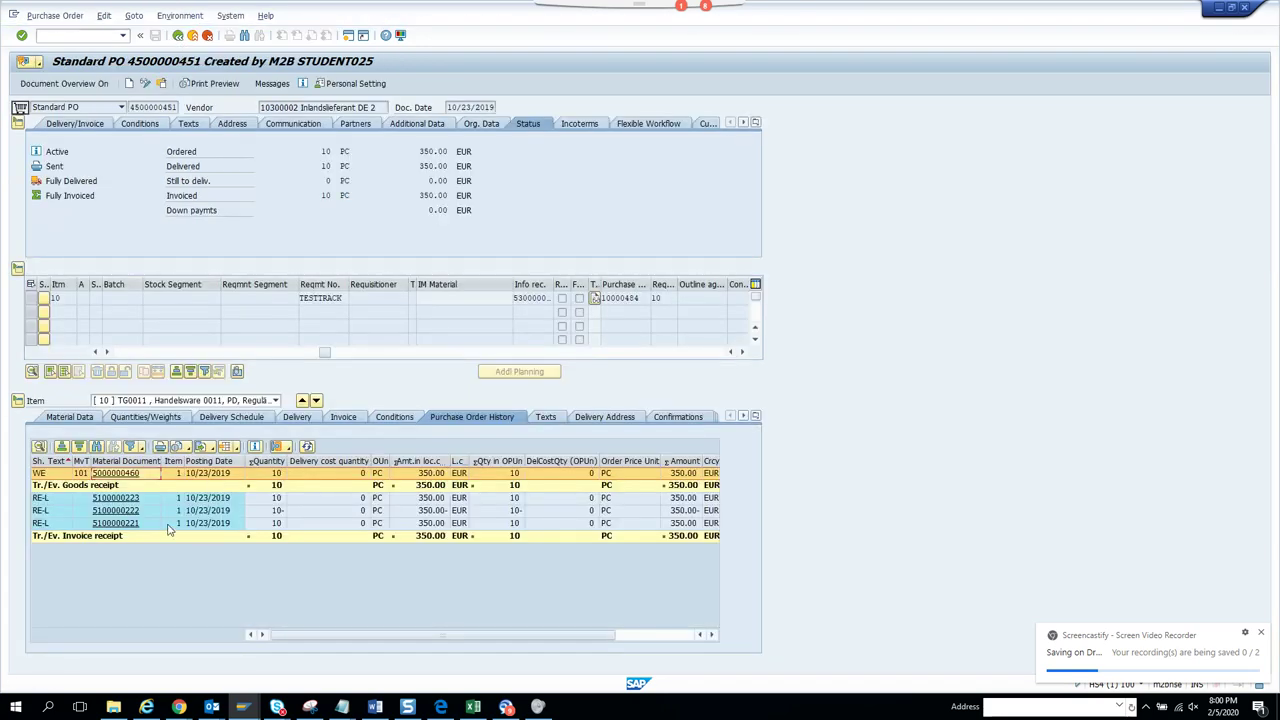
# Open the first invoice receipt document in the purchase order history to view it, and return to the ME2B list.
pyautogui.click(113, 498)
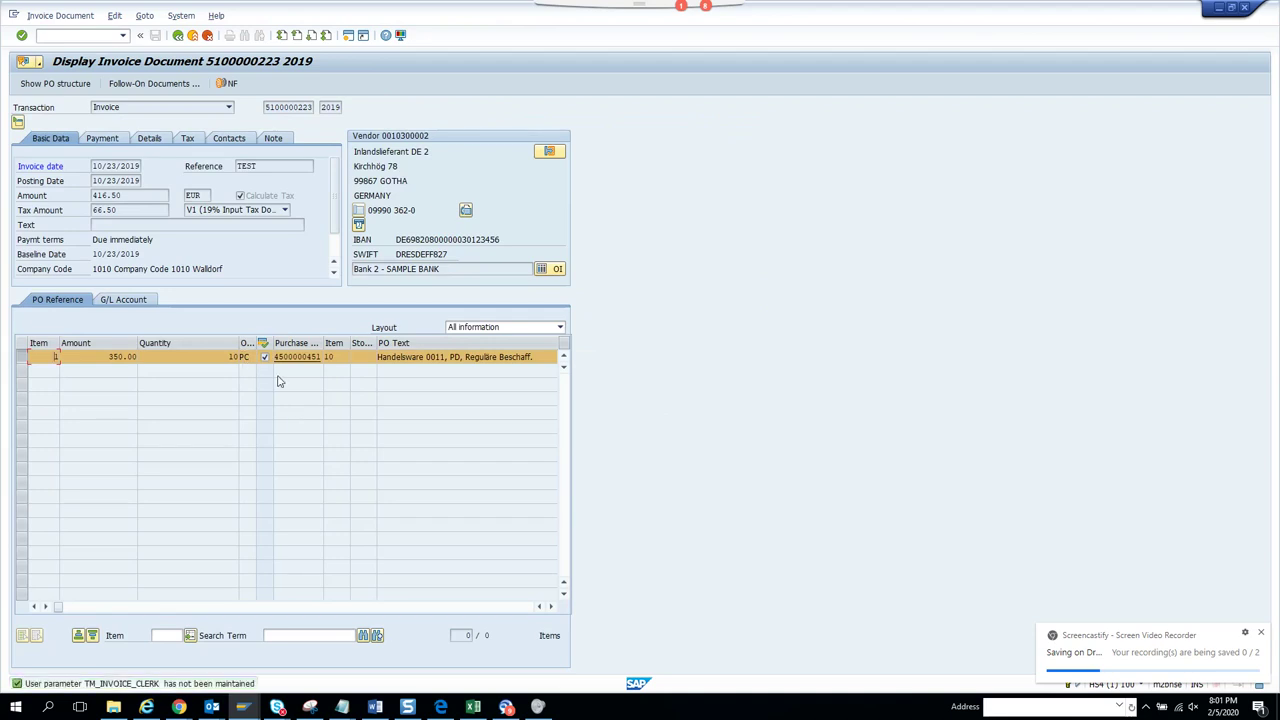
pyautogui.click(177, 35)
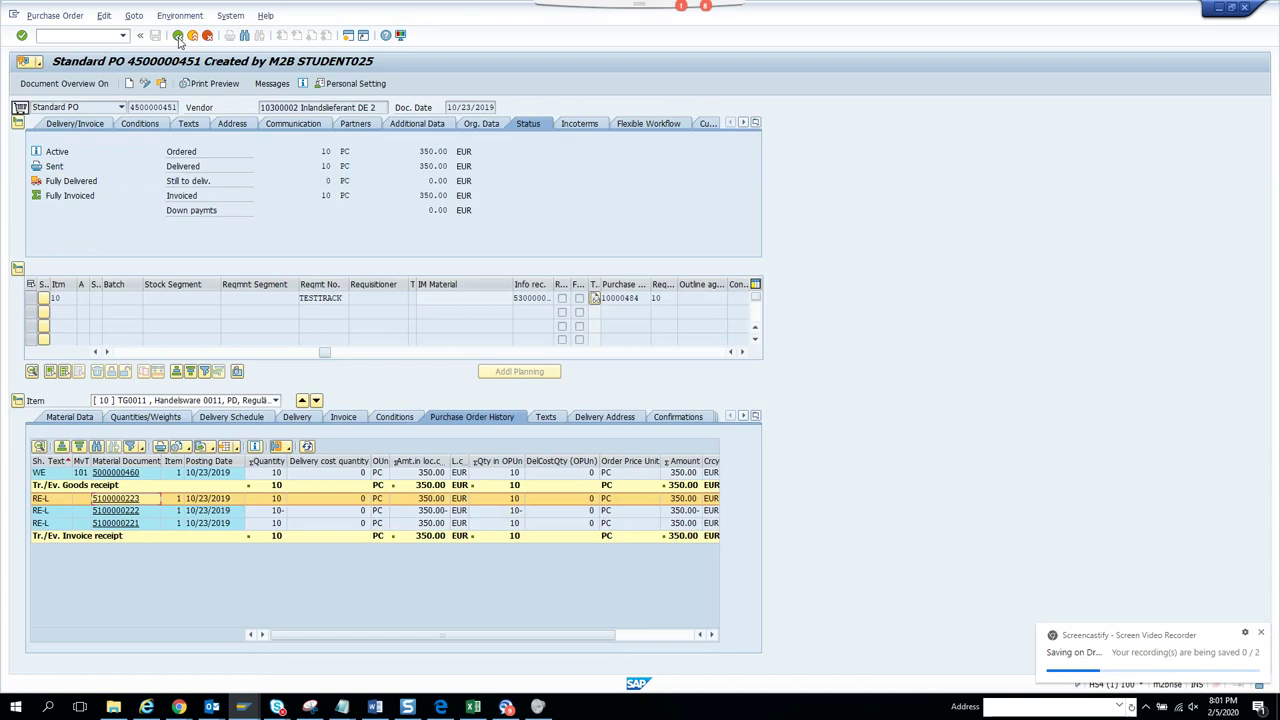
pyautogui.click(177, 35)
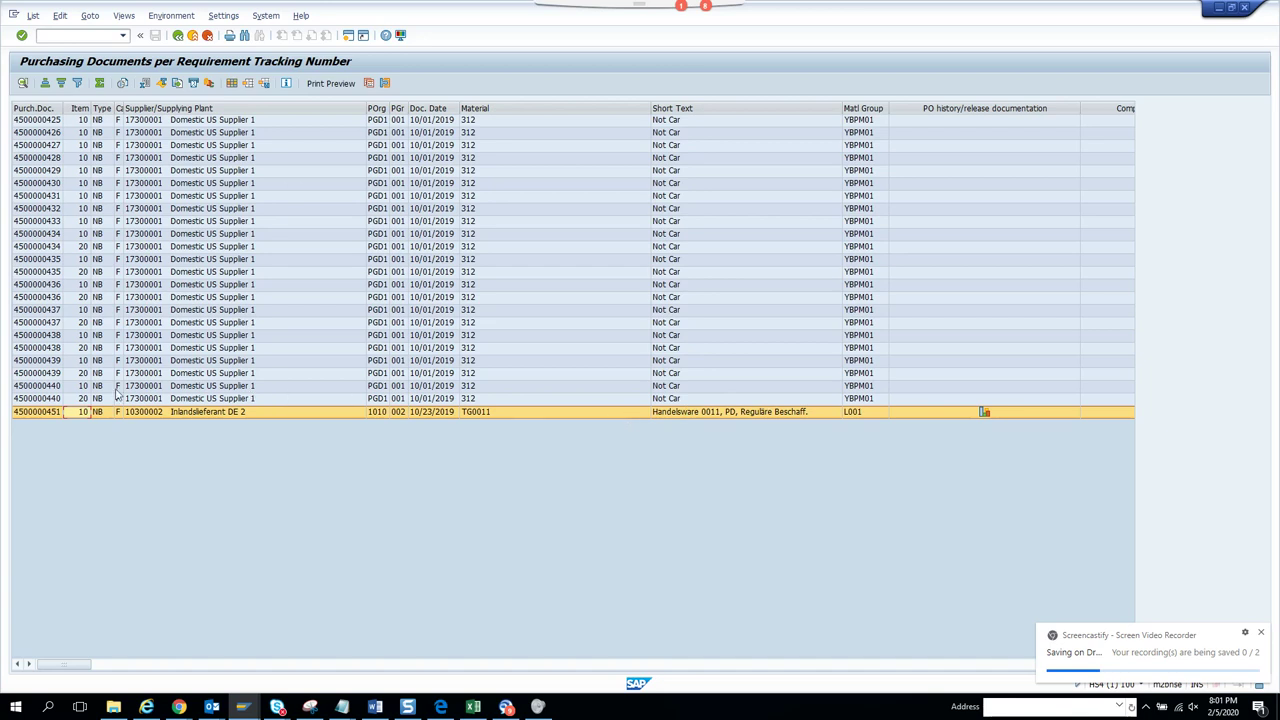
# Open the purchase order from the last listed material 312 row and check the Reqmt No. of its items.
pyautogui.doubleClick(60, 400)
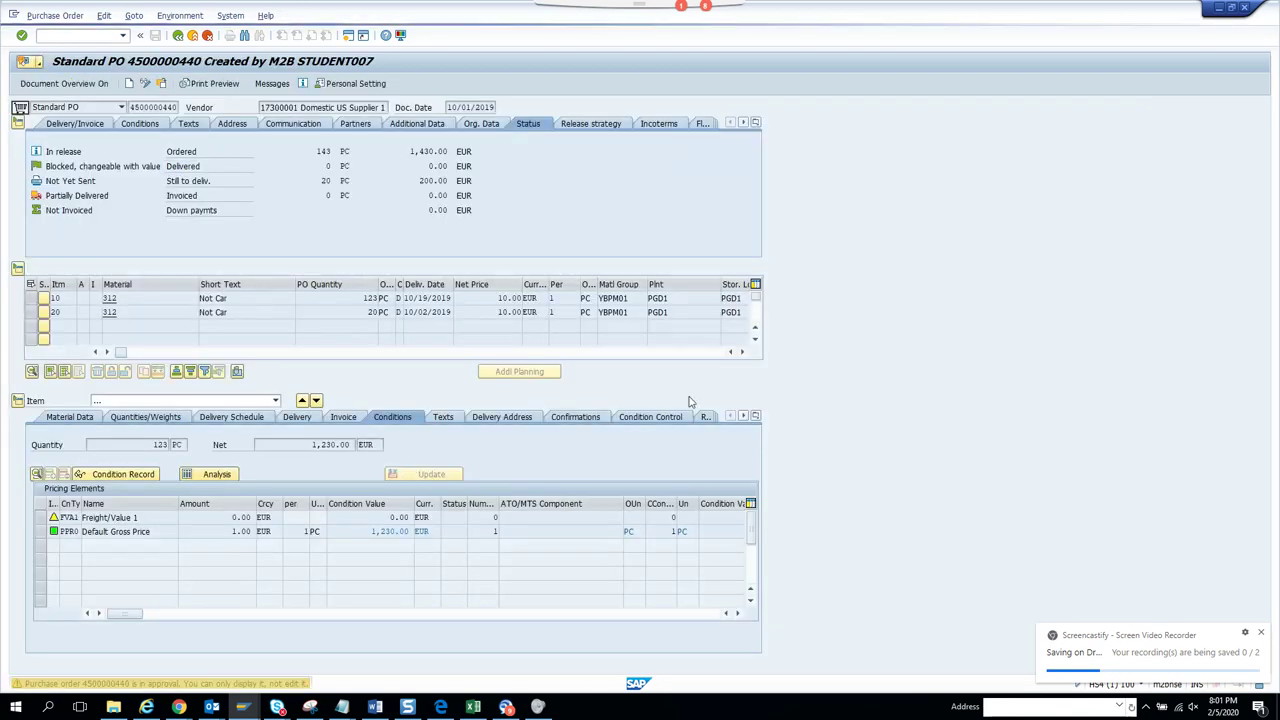
pyautogui.click(742, 352)
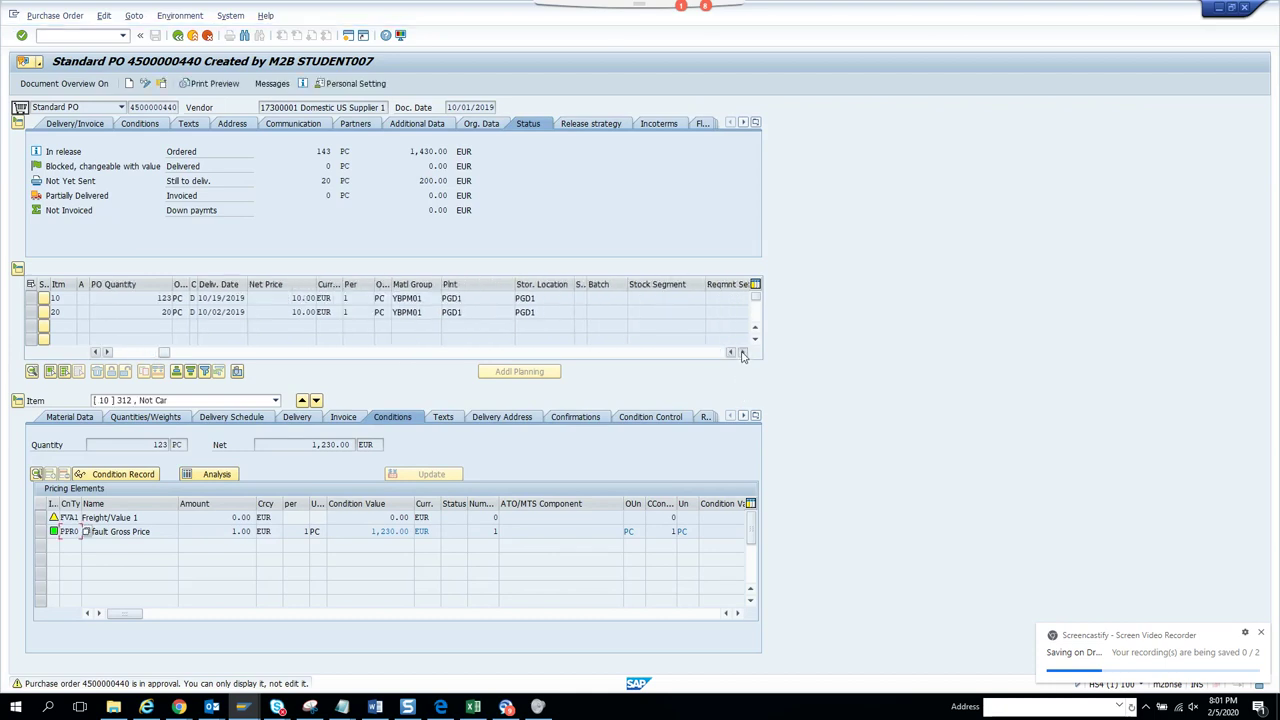
pyautogui.click(742, 352)
pyautogui.click(742, 352)
pyautogui.click(742, 352)
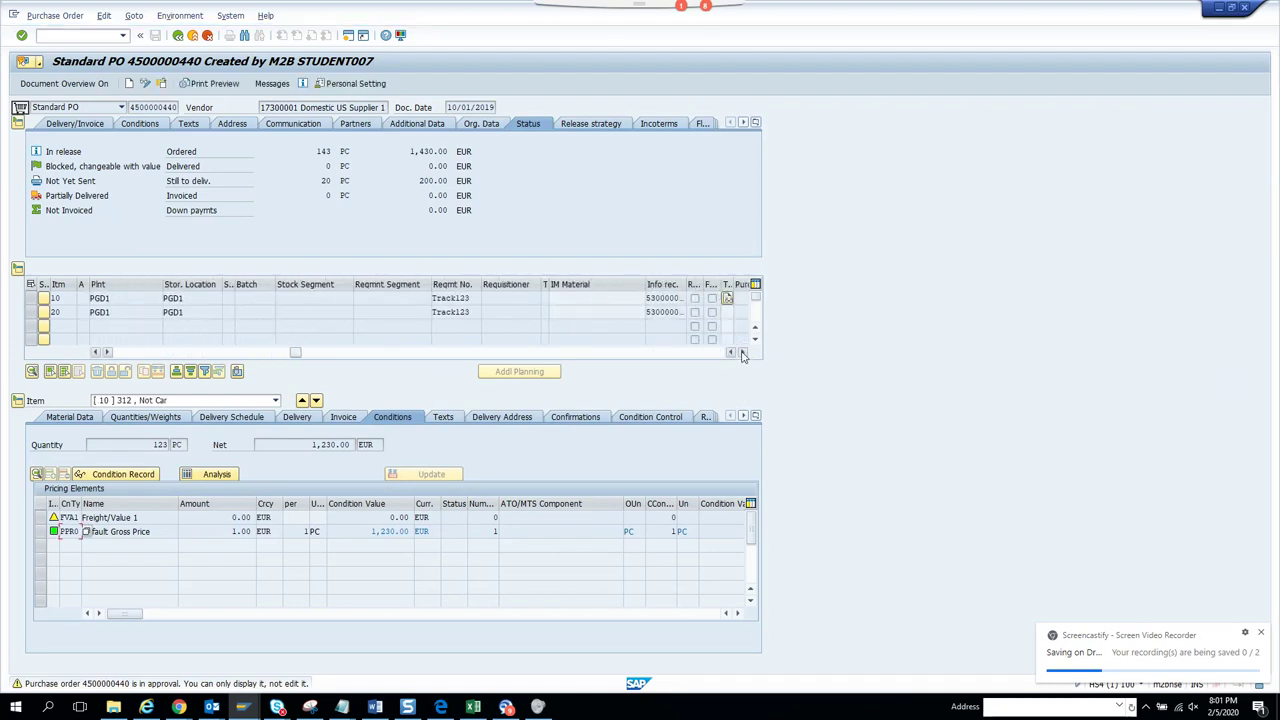
pyautogui.click(742, 352)
pyautogui.click(742, 352)
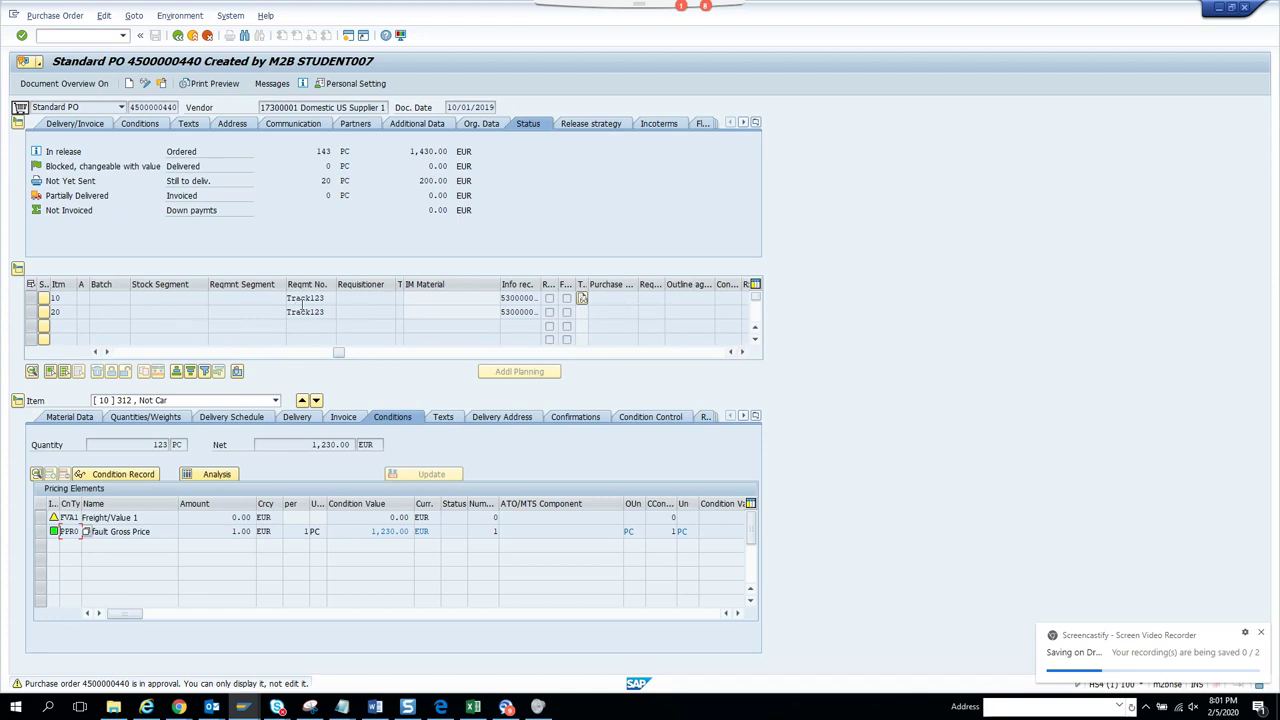
# Try to switch the purchase order to change mode and edit item 20's Reqmt No., and return to the report list.
pyautogui.moveTo(303, 313); pyautogui.dragTo(342, 321)
pyautogui.click(148, 85)
pyautogui.click(311, 318)
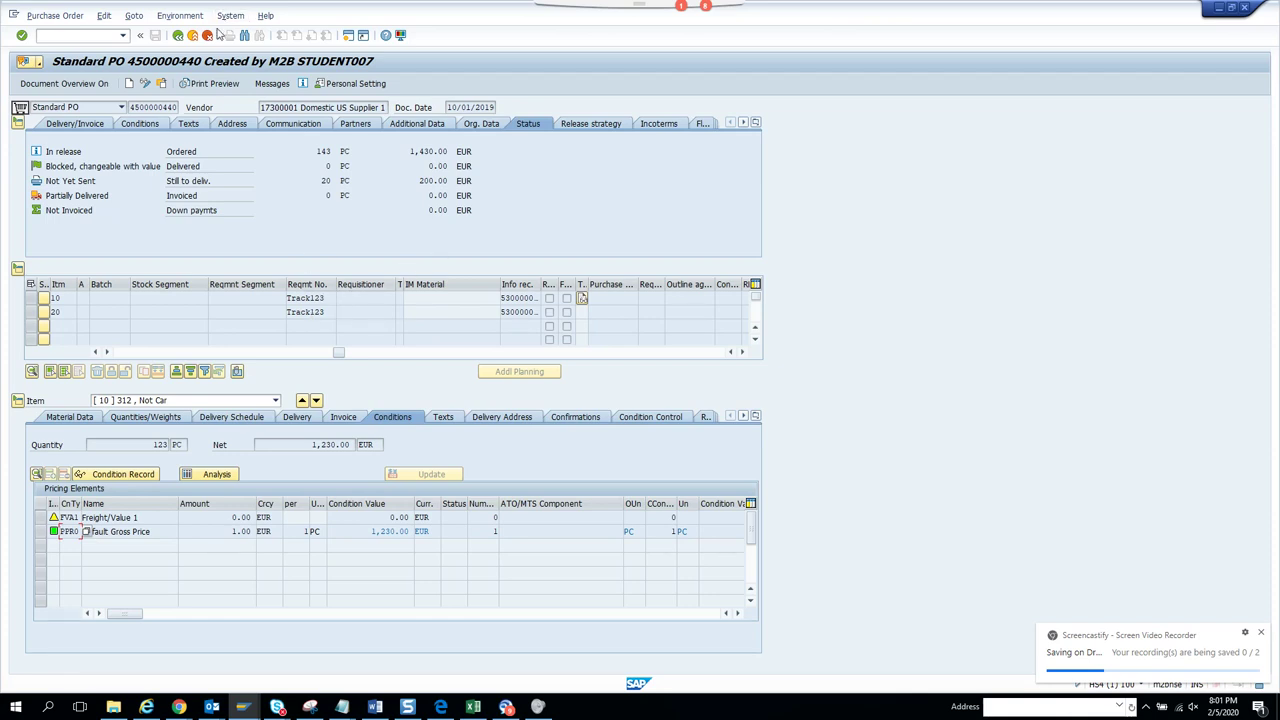
pyautogui.click(178, 35)
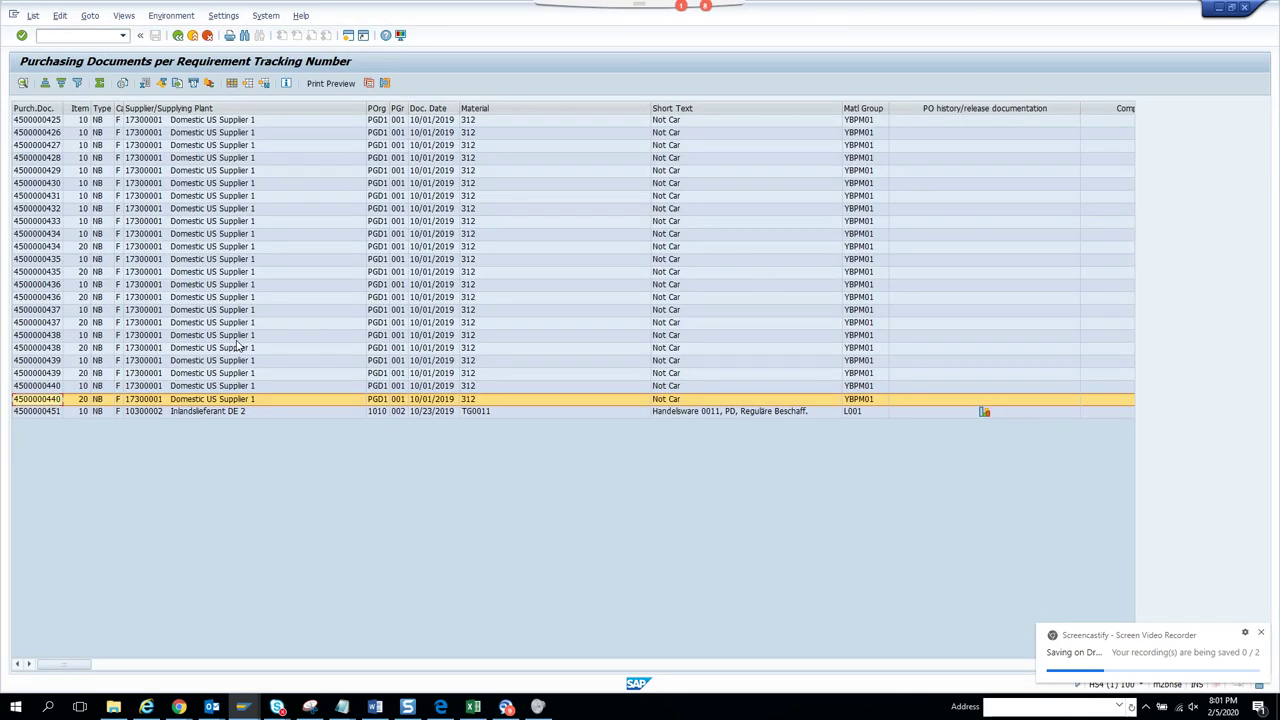
# Open the item 20 row of the purchase order three orders before the last material 312 order, check its Reqmt No., and try change mode.
pyautogui.doubleClick(48, 323)
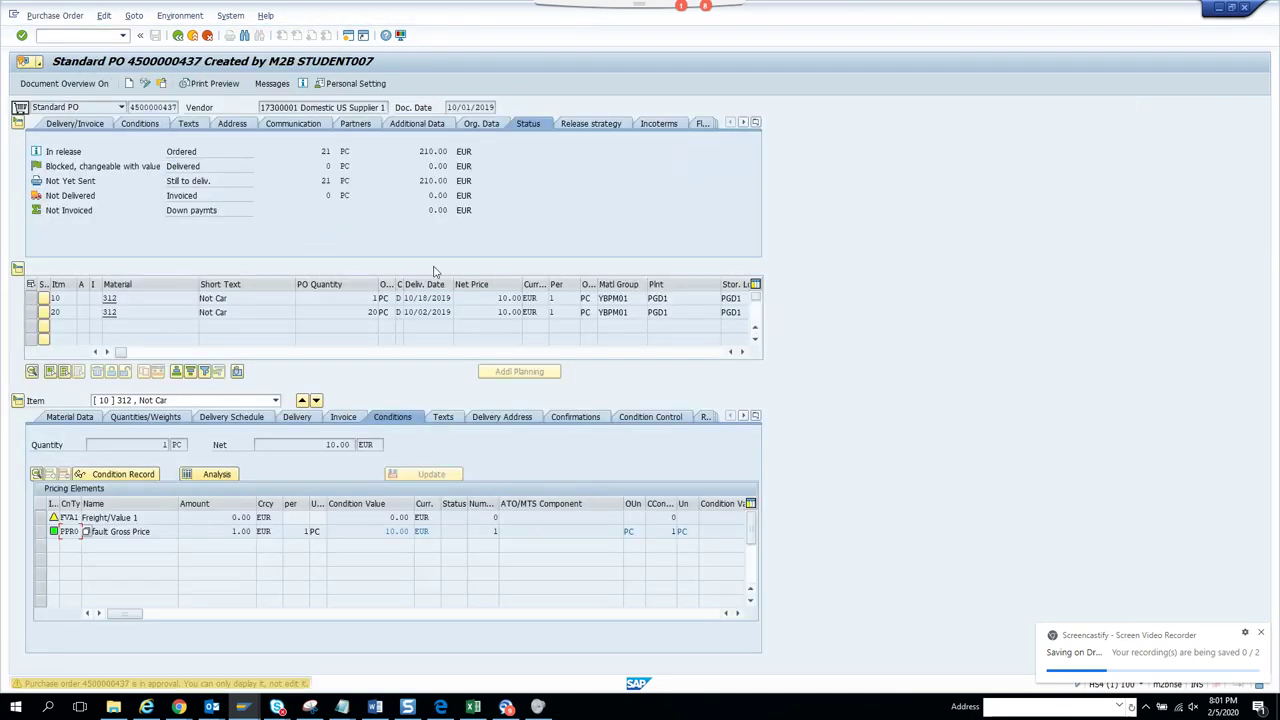
pyautogui.click(742, 352)
pyautogui.click(742, 352)
pyautogui.click(742, 352)
pyautogui.click(744, 354)
pyautogui.click(147, 83)
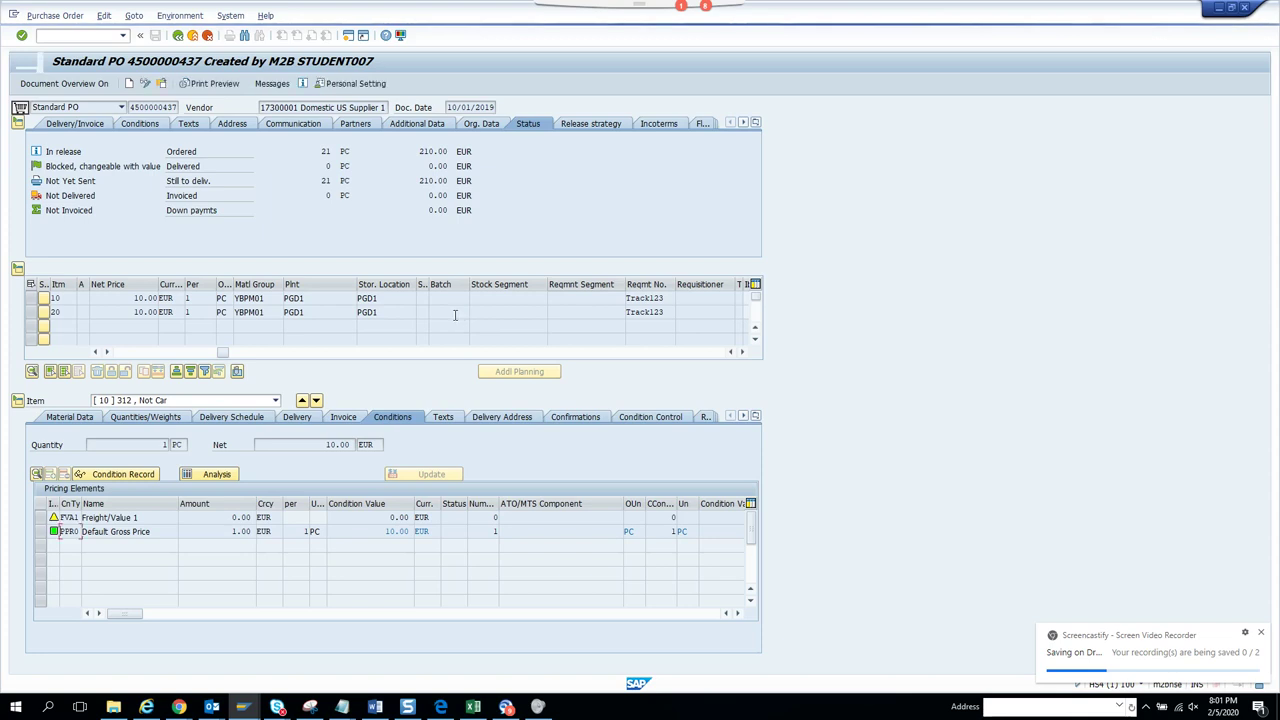
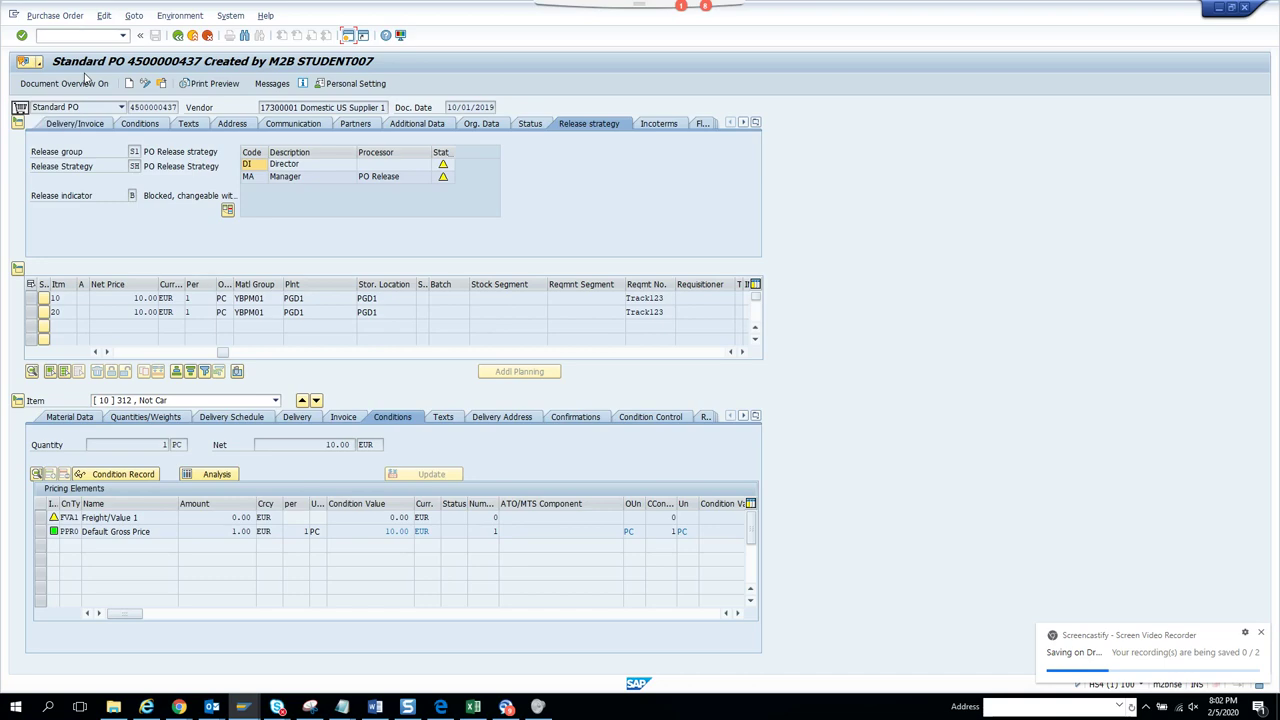
# Start a purchase order transaction in a second session and load the same purchase order to view its release strategy.
pyautogui.press('F3')
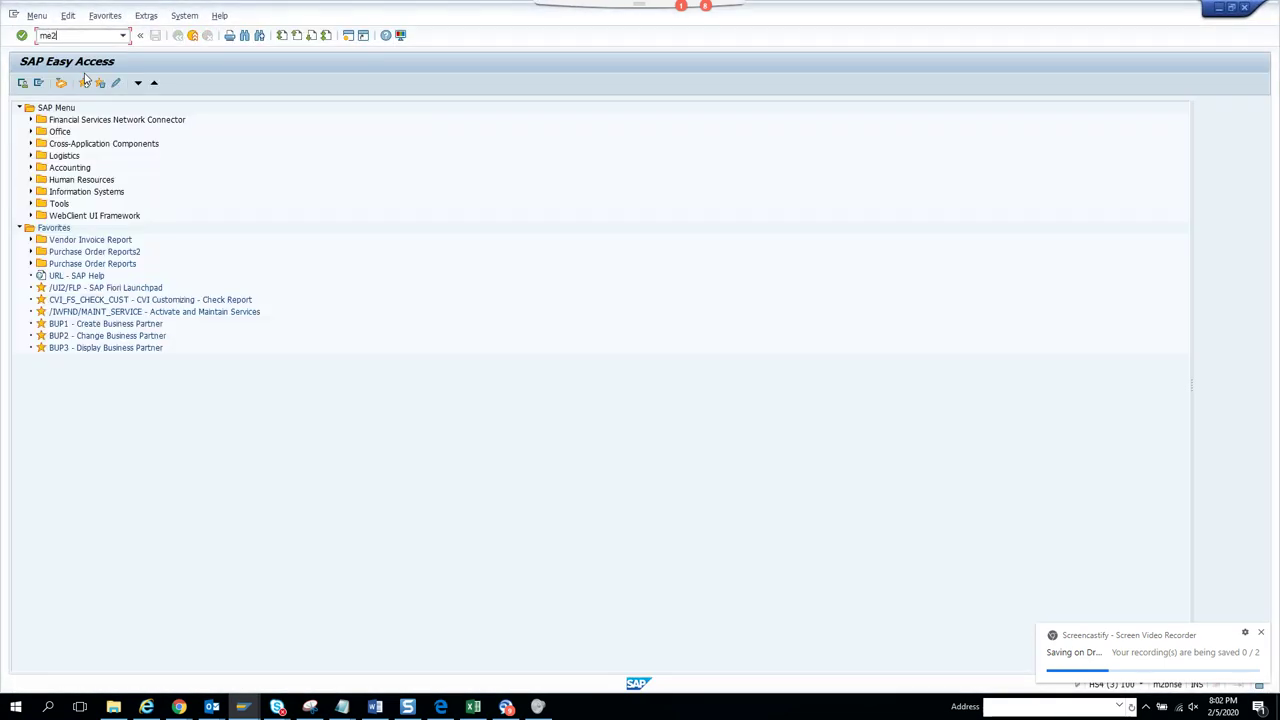
pyautogui.press('Return')
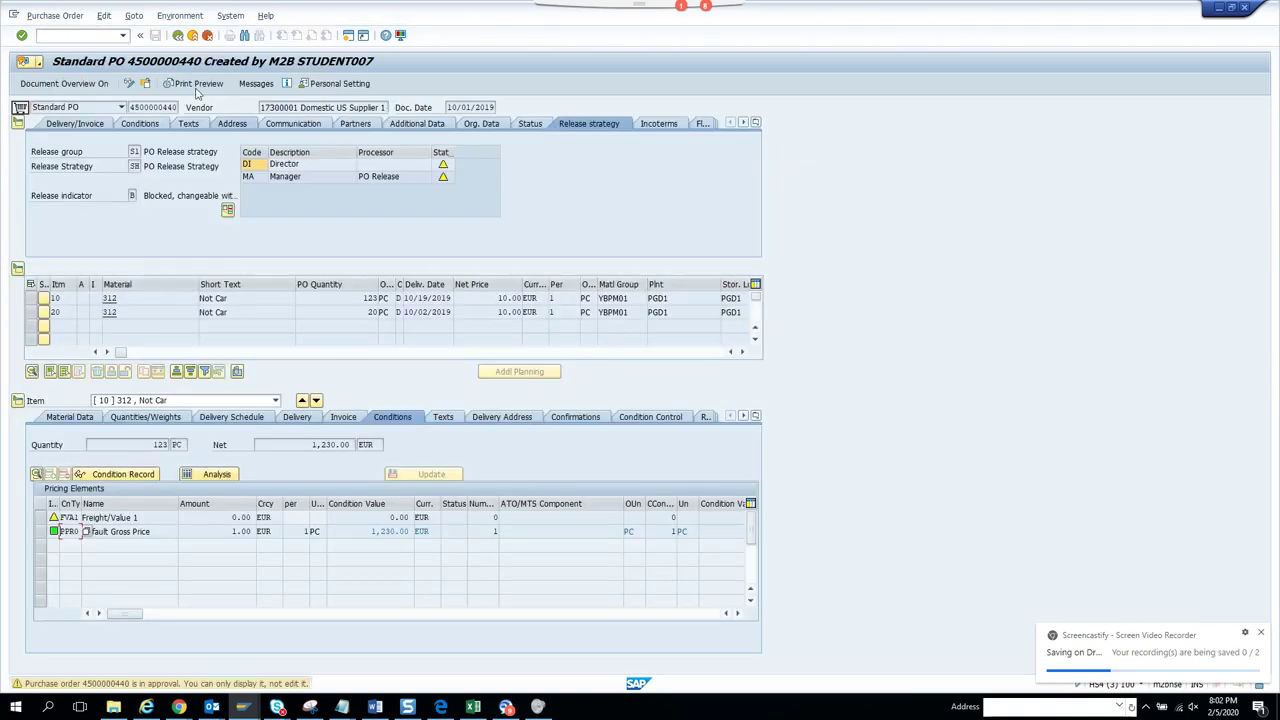
pyautogui.click(145, 84)
pyautogui.hotkey('ctrl', 'v')
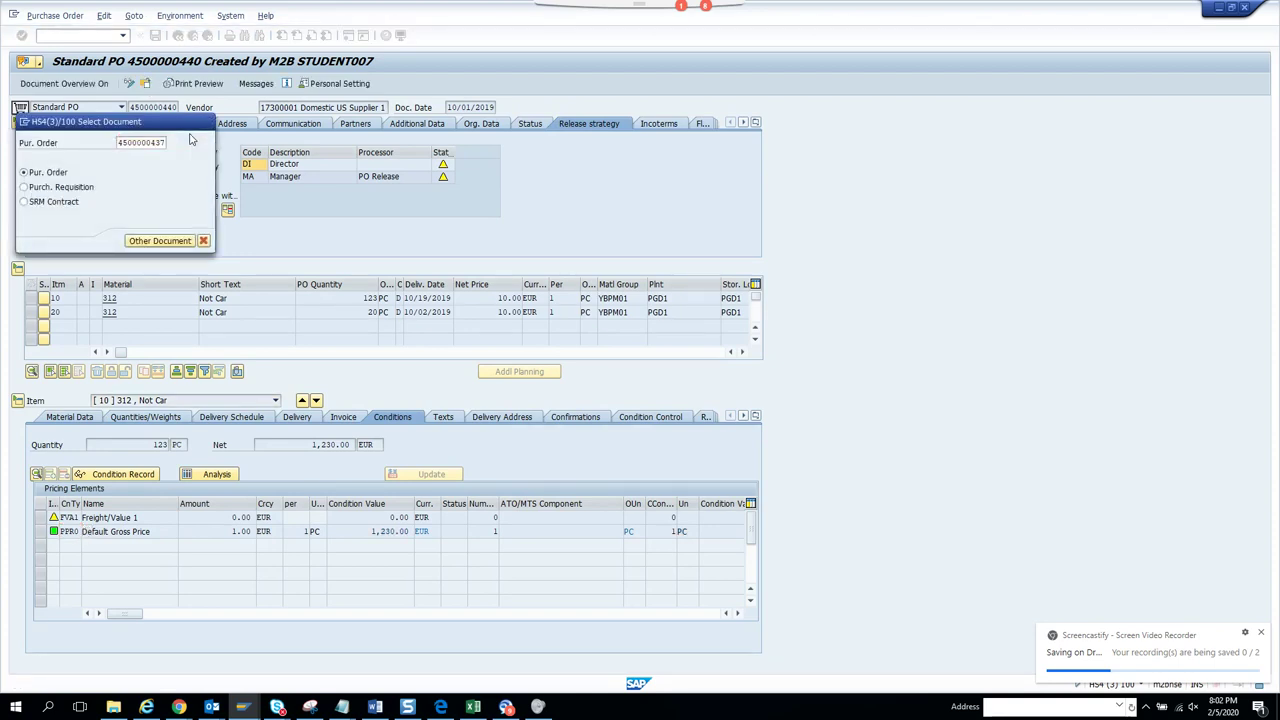
pyautogui.press('Return')
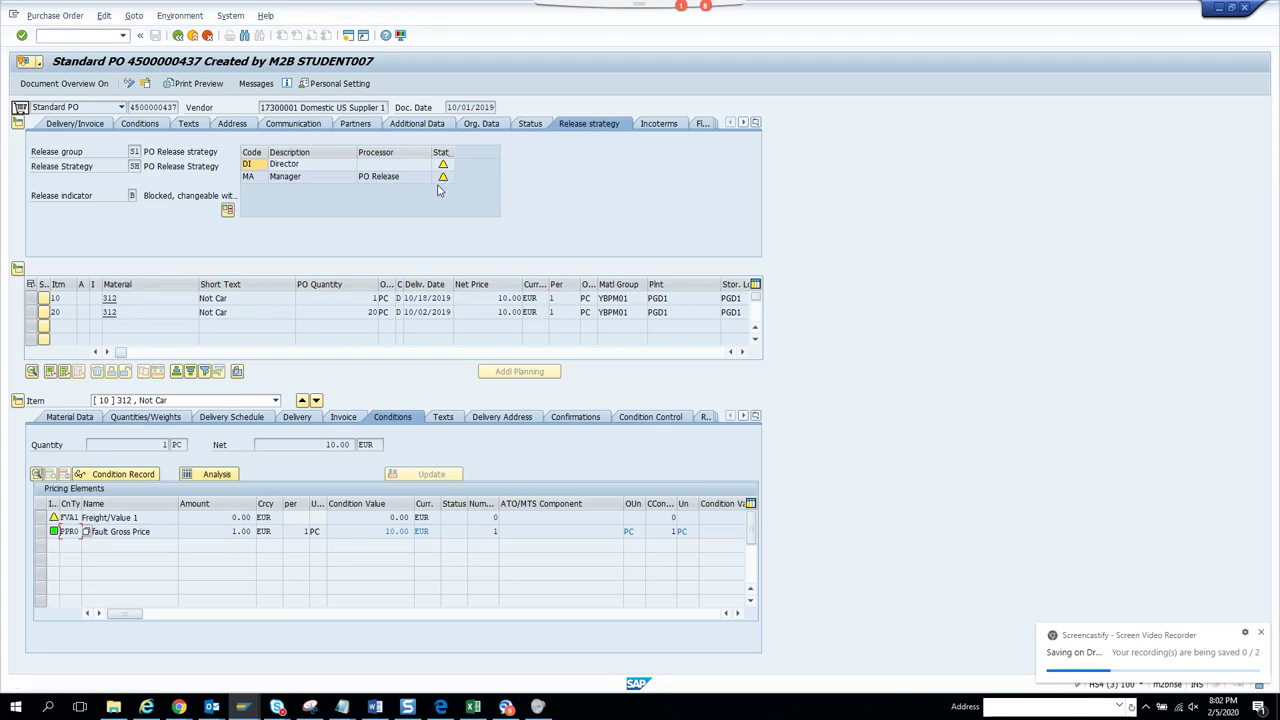
# Back in the first session, open the purchase order's in-process workflow log and display its release work item.
pyautogui.click(40, 63)
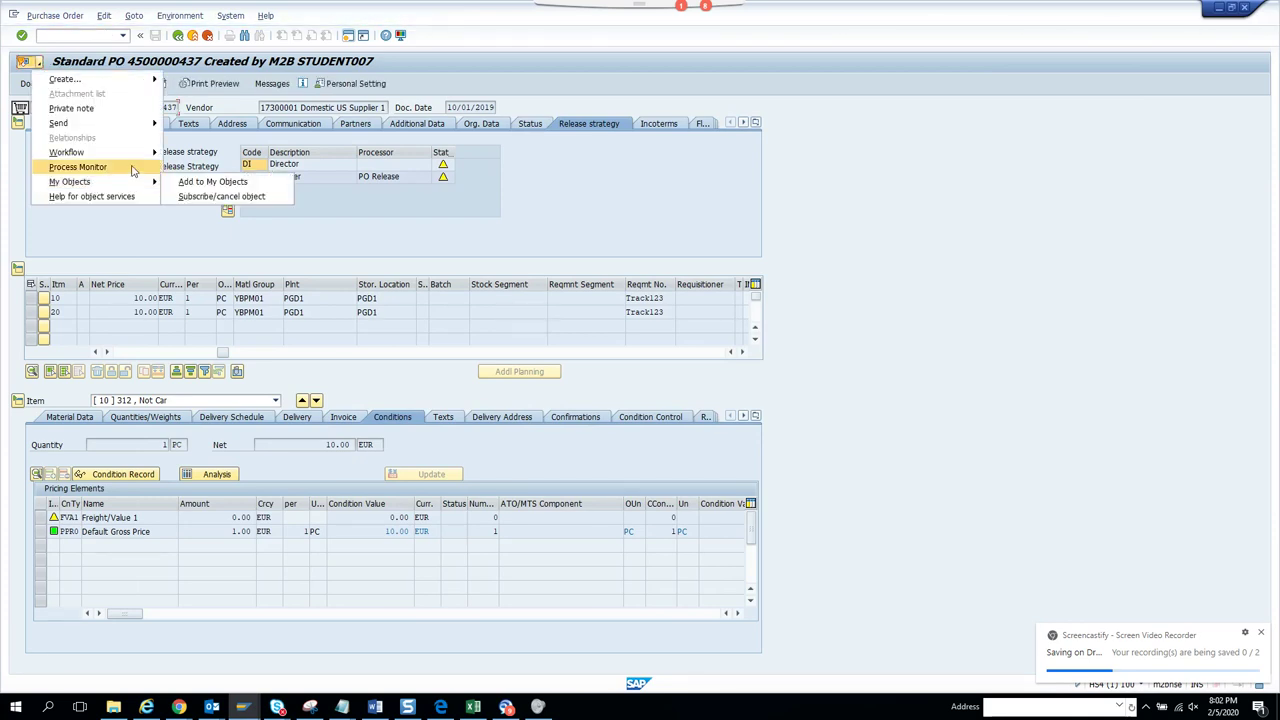
pyautogui.click(215, 152)
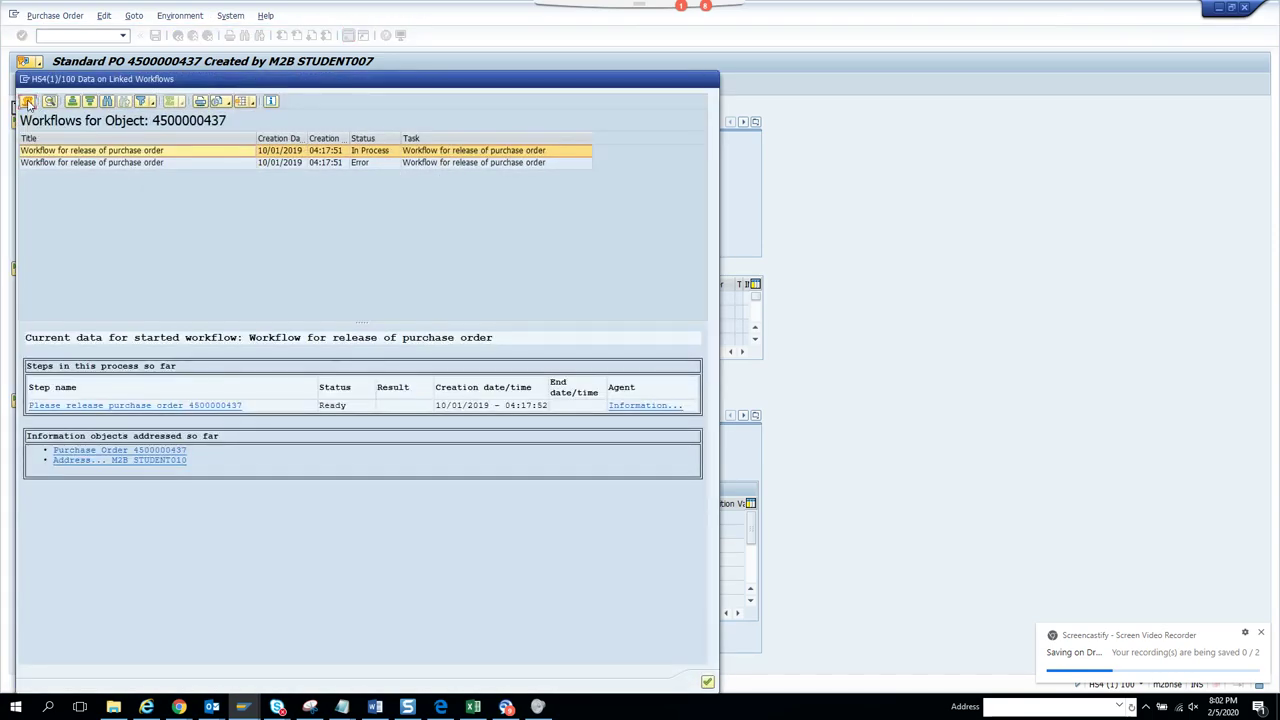
pyautogui.click(27, 103)
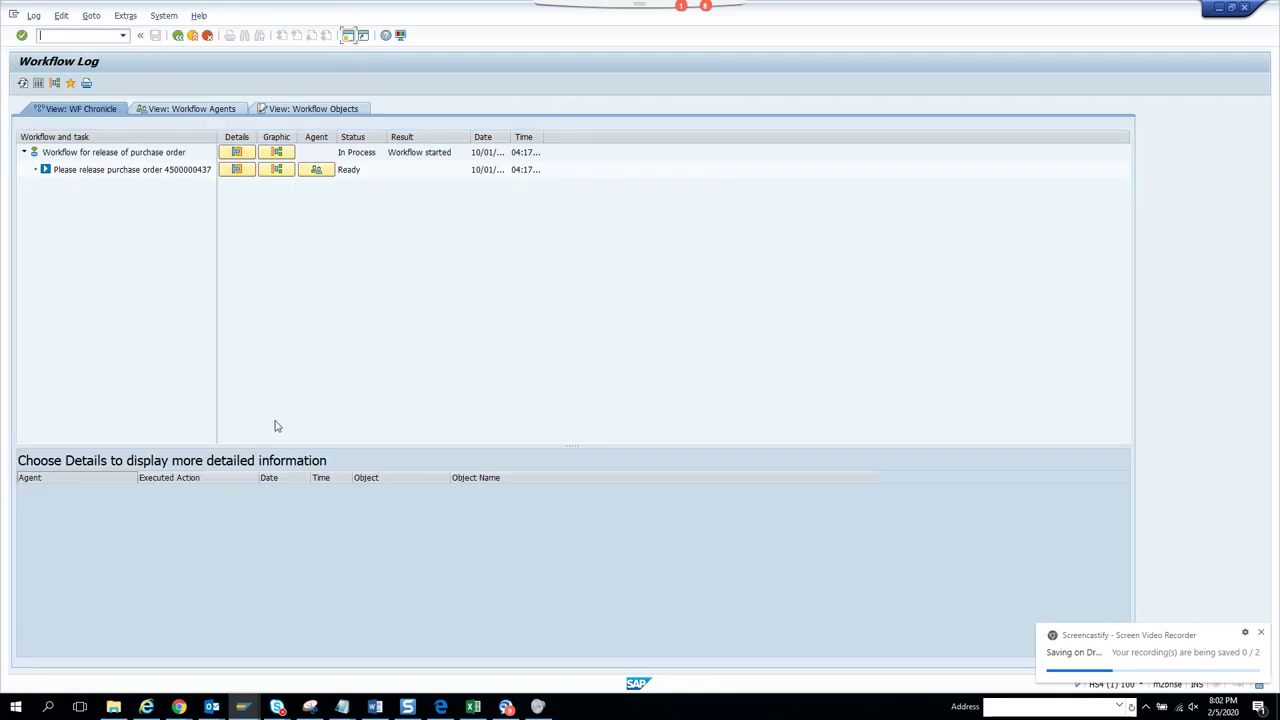
pyautogui.click(155, 175)
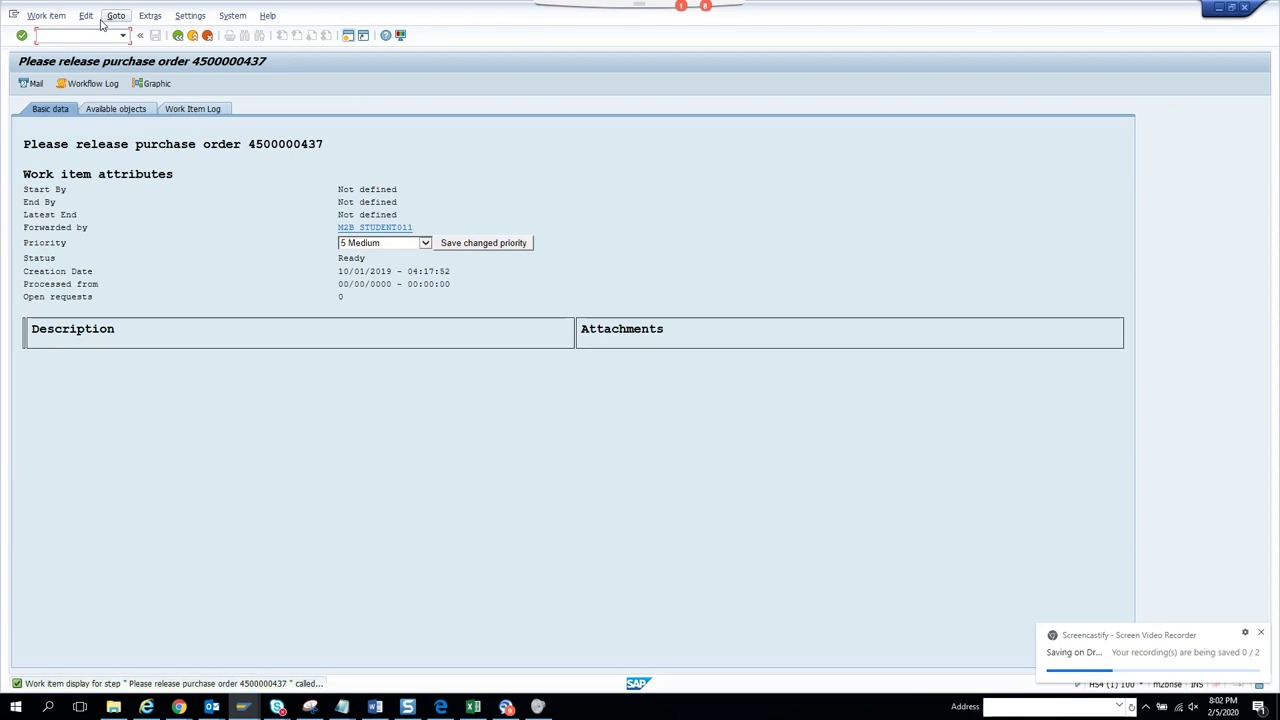
# Open the technical display of the release work item with its administration services and try to execute it.
pyautogui.click(115, 17)
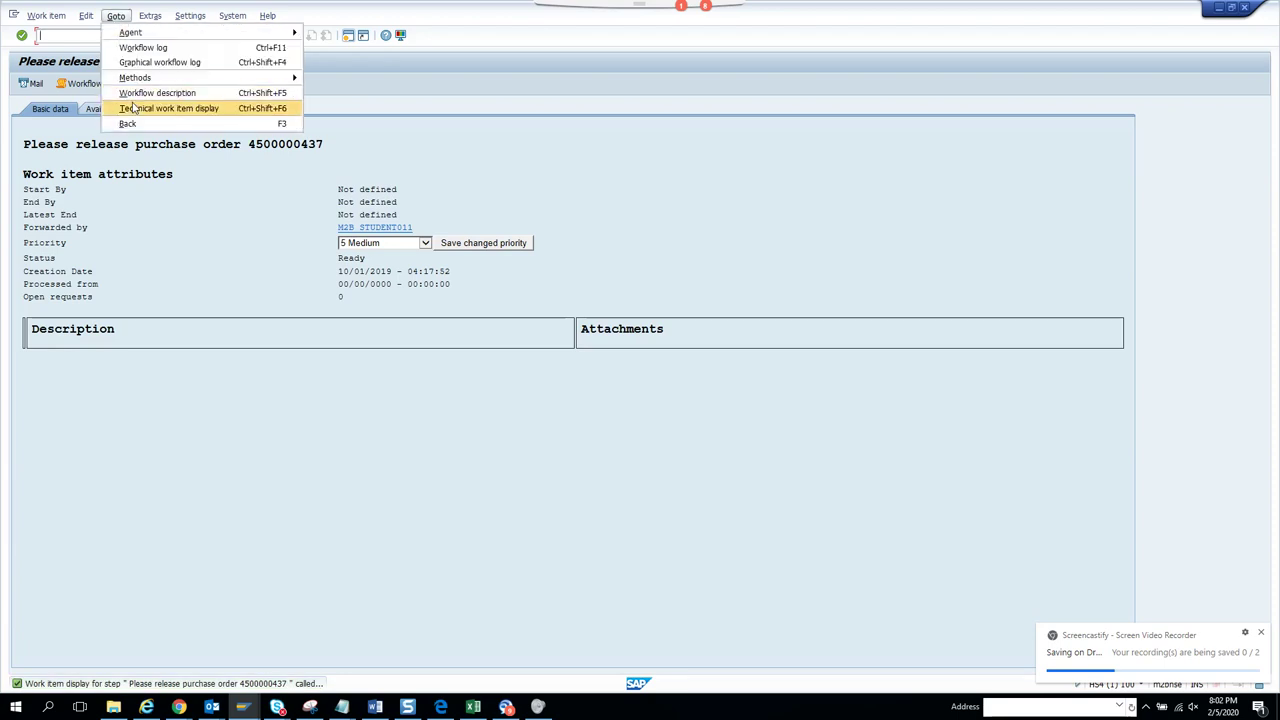
pyautogui.click(130, 108)
pyautogui.click(86, 16)
pyautogui.click(95, 34)
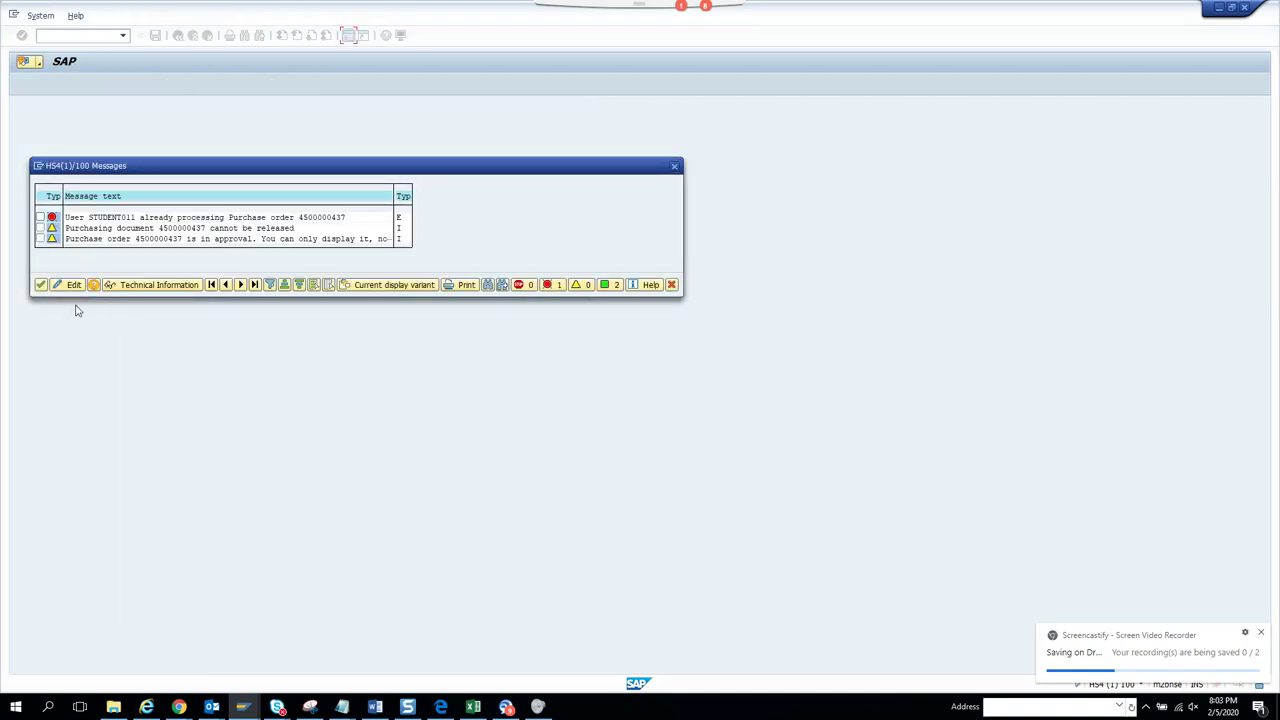
# Leave the purchase order in the second session, and dismiss the messages about it in the first session.
pyautogui.hotkey('alt', 'Tab')
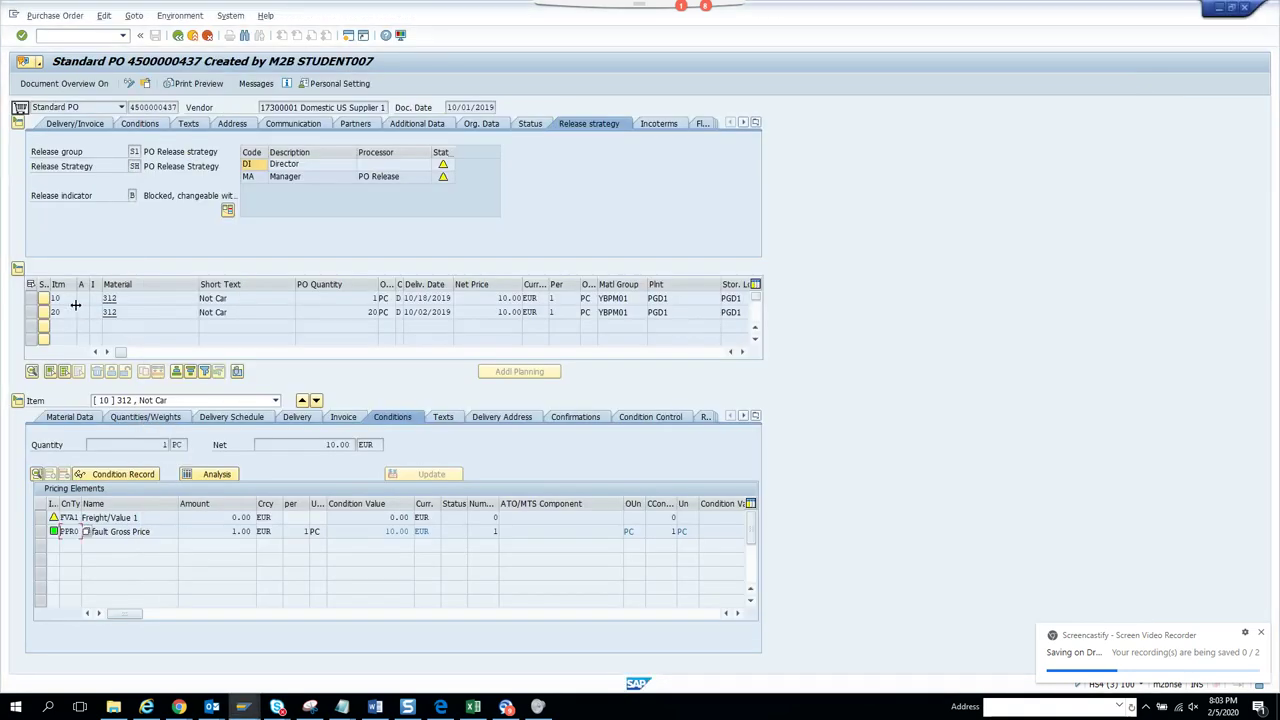
pyautogui.click(178, 36)
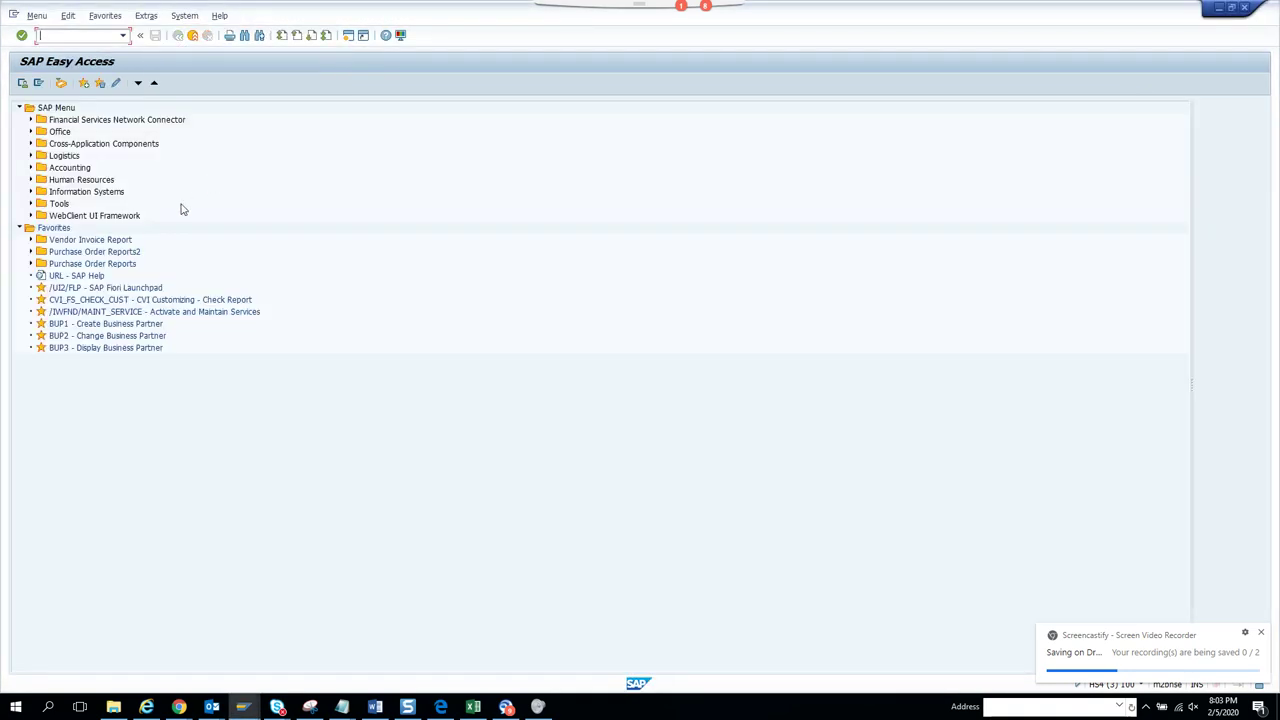
pyautogui.click(41, 285)
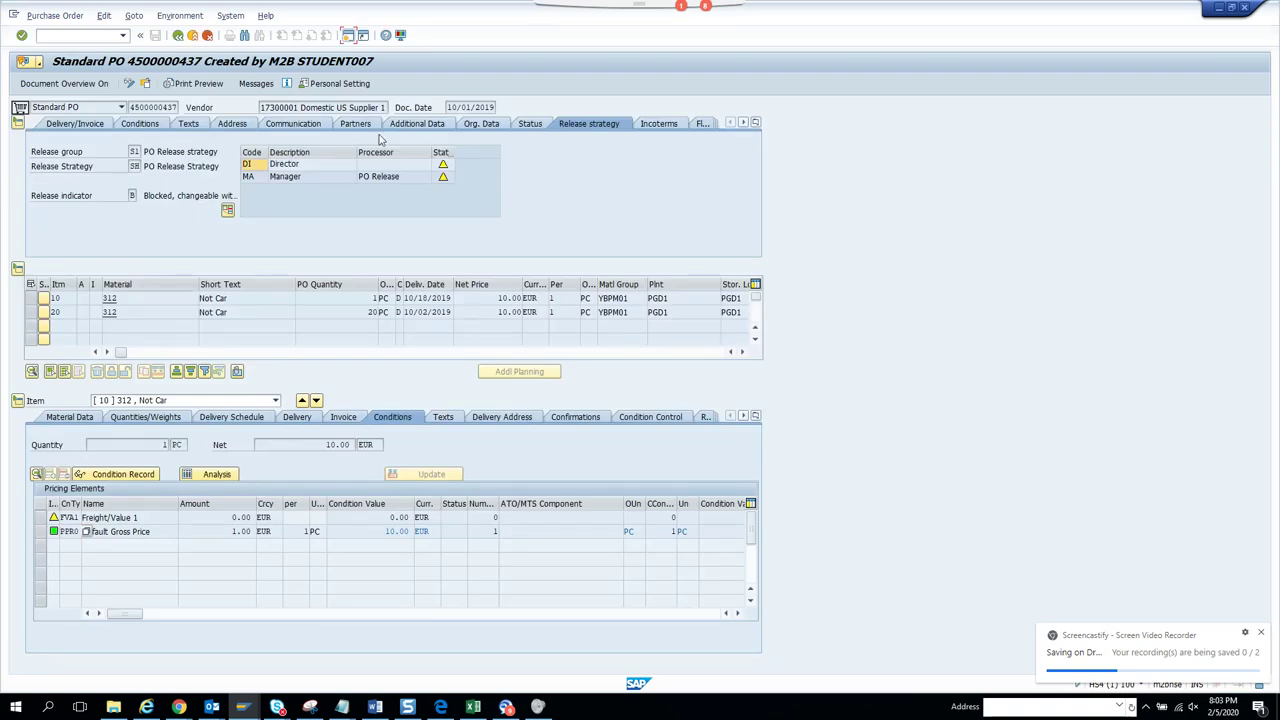
pyautogui.moveTo(240, 706)
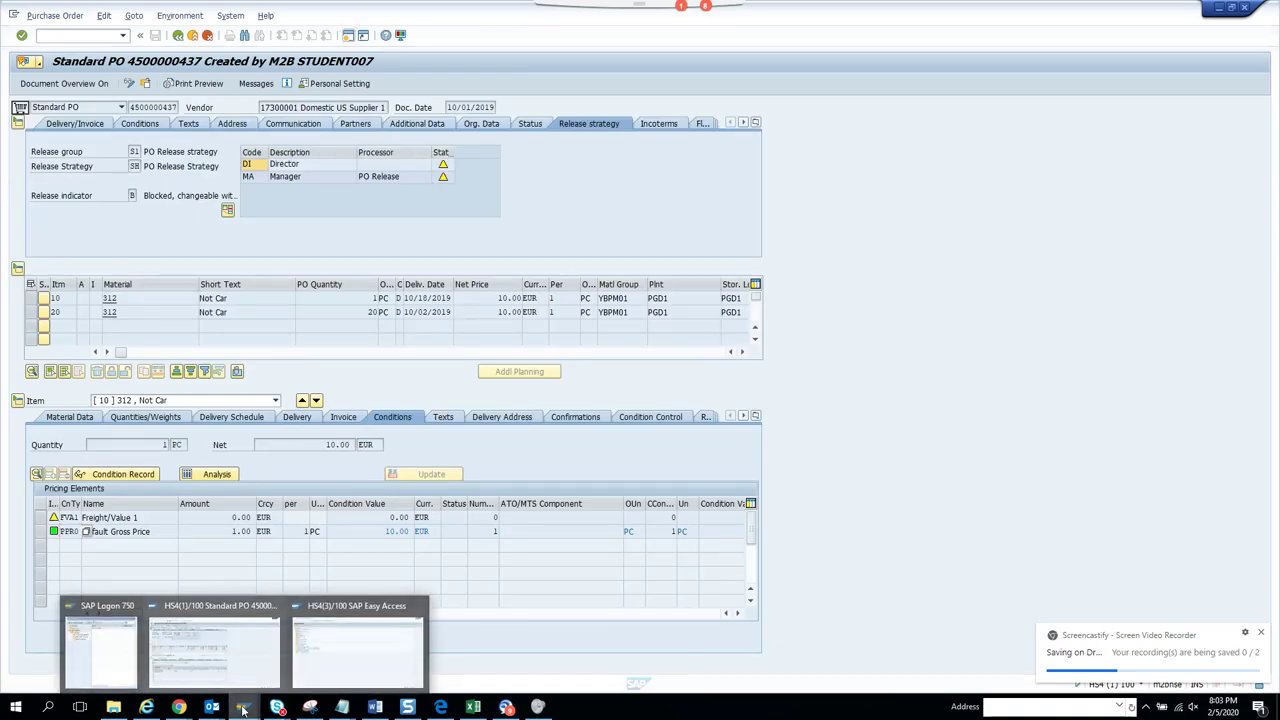
pyautogui.click(288, 666)
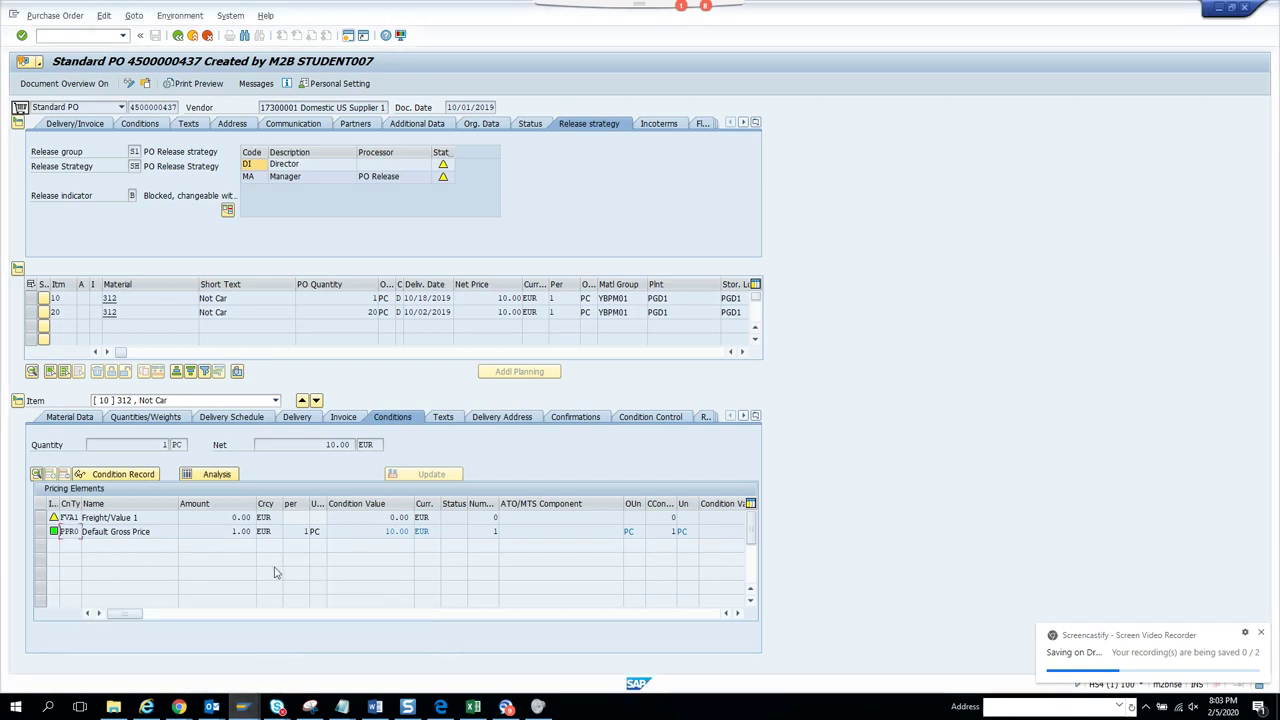
# Return to the technical work item display, execute the release work item again, and dismiss the resulting messages.
pyautogui.click(180, 36)
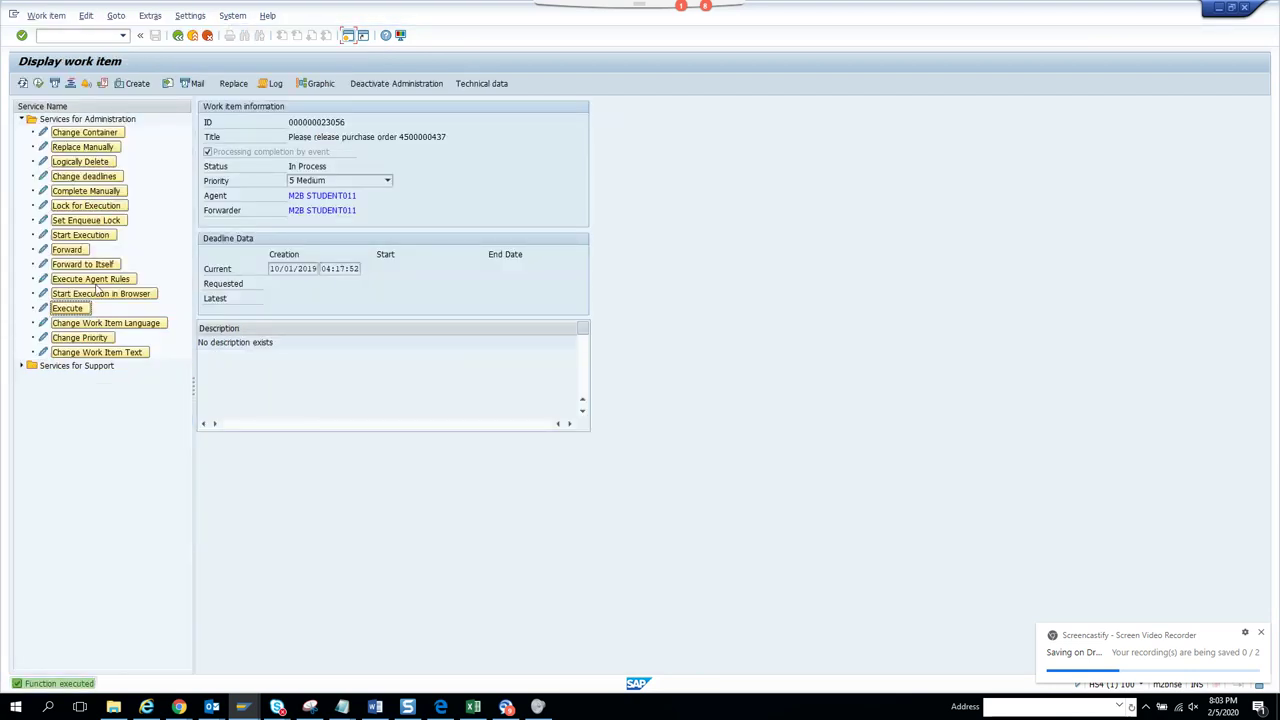
pyautogui.click(70, 309)
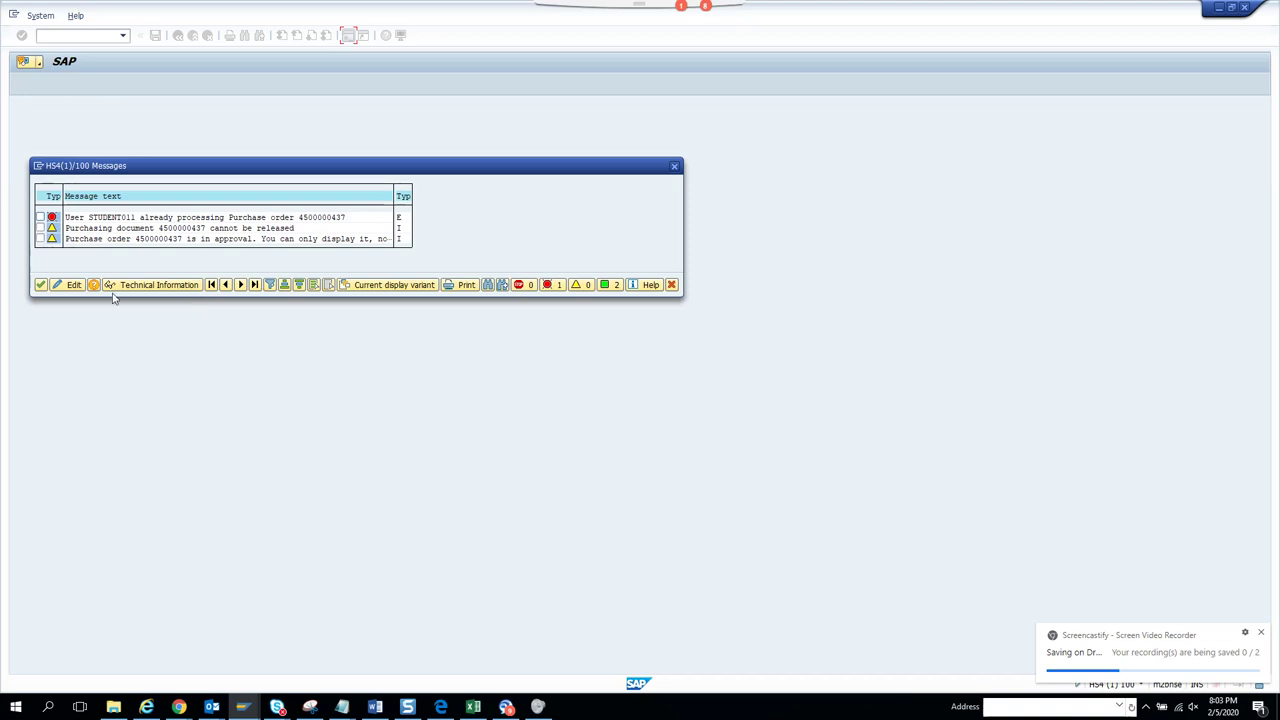
pyautogui.click(41, 285)
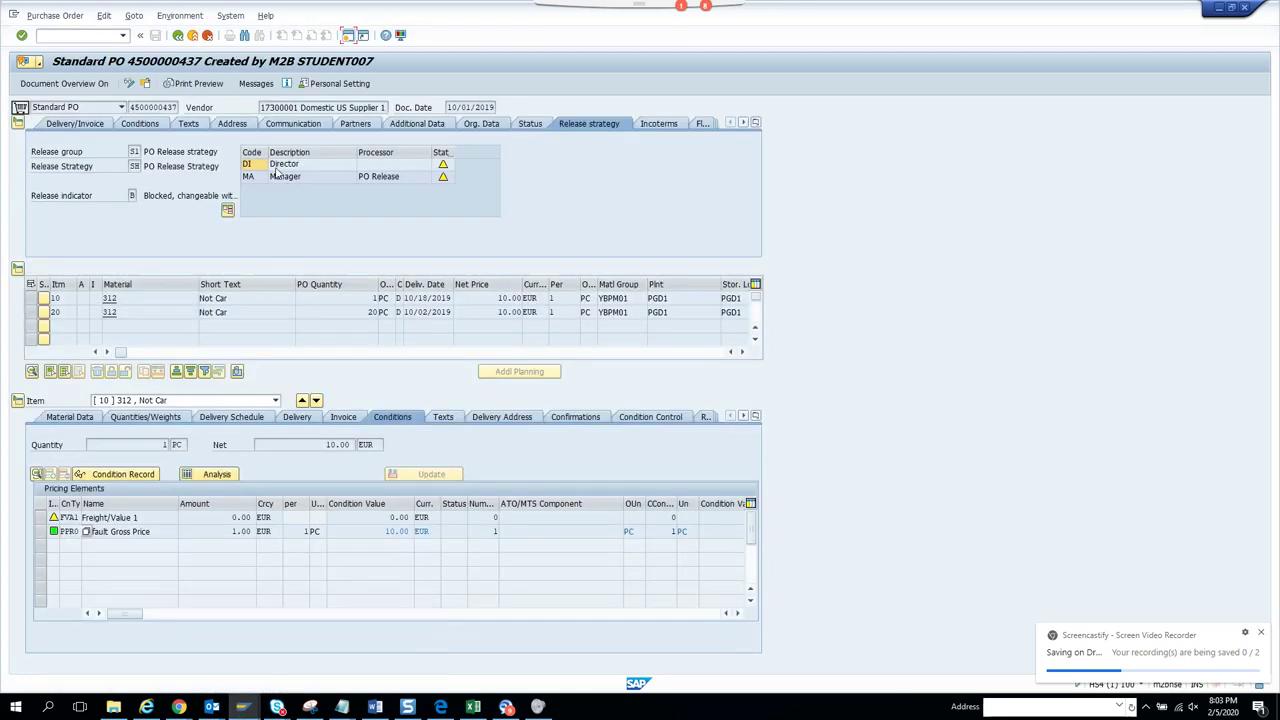
# Back out of the workflow displays to the purchase order, retry change mode, and return to the report list.
pyautogui.click(195, 40)
pyautogui.click(195, 40)
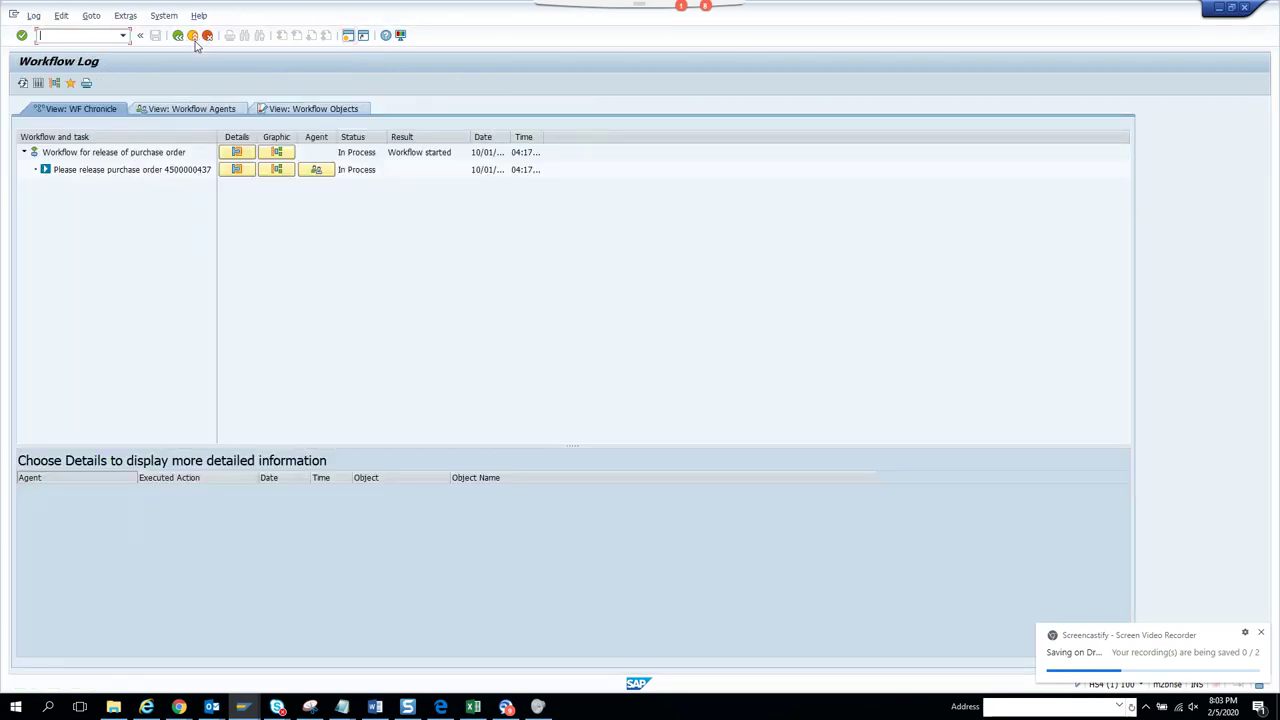
pyautogui.click(195, 40)
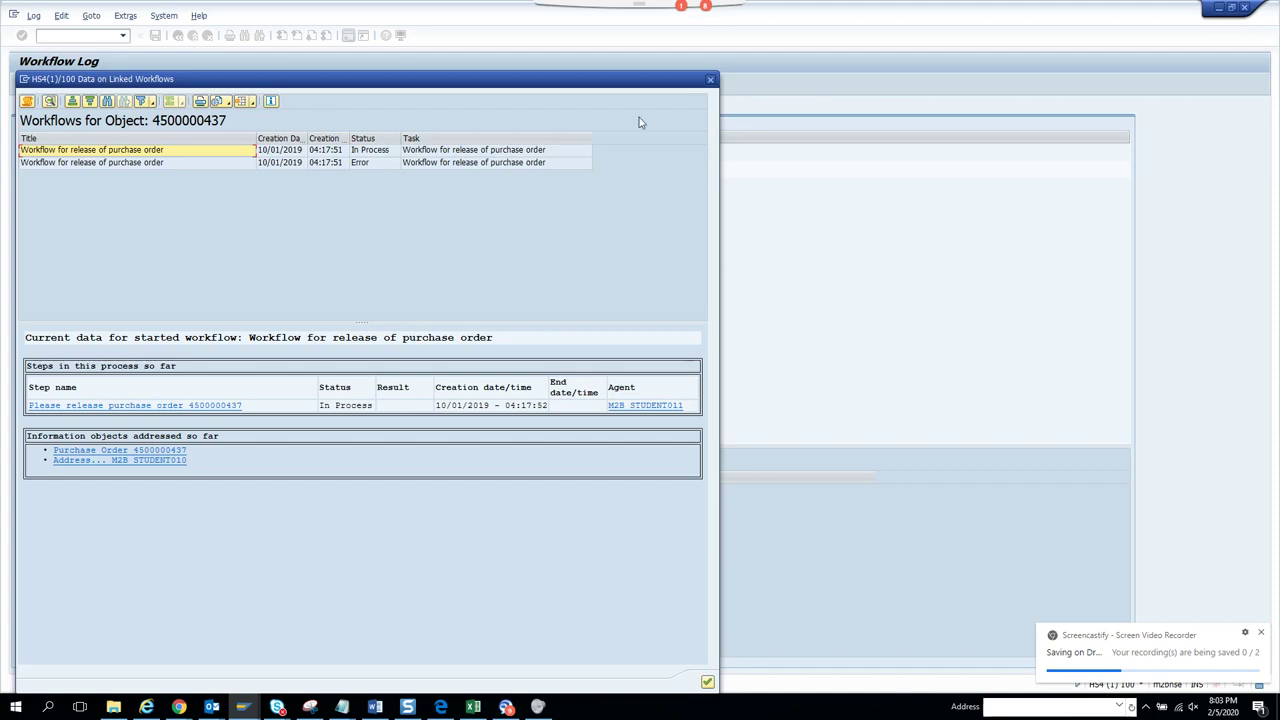
pyautogui.click(713, 80)
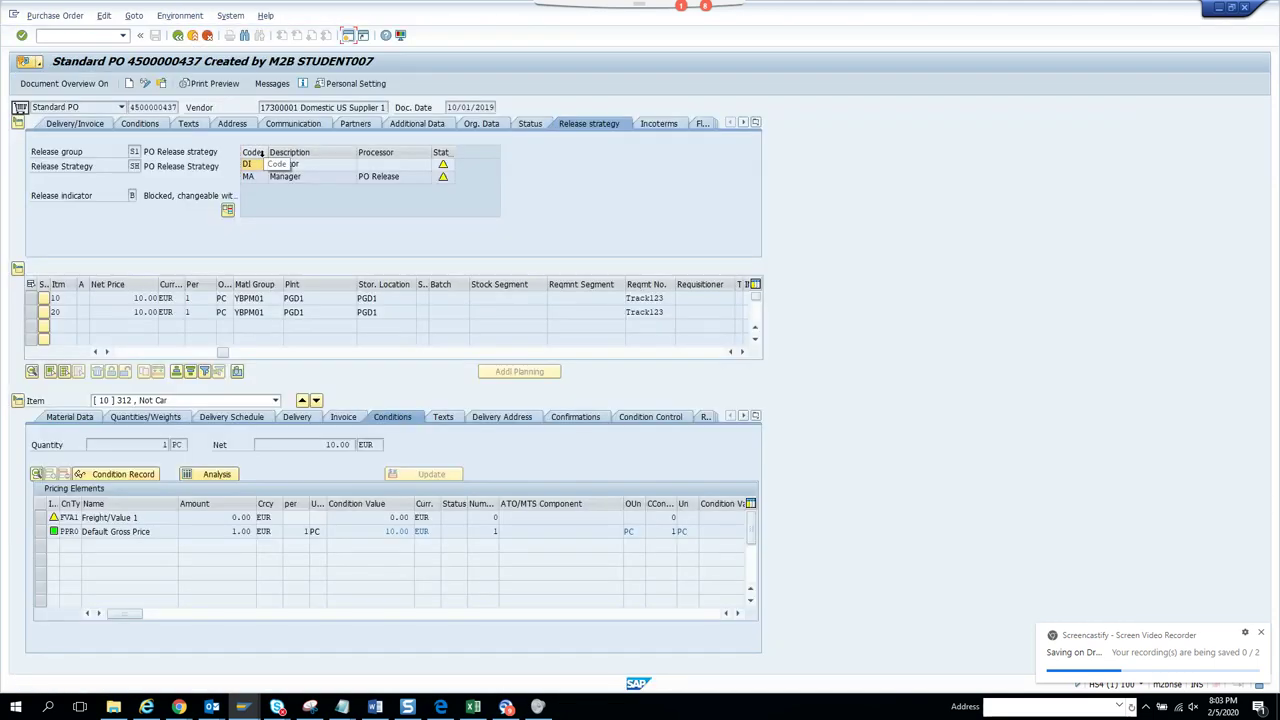
pyautogui.click(146, 84)
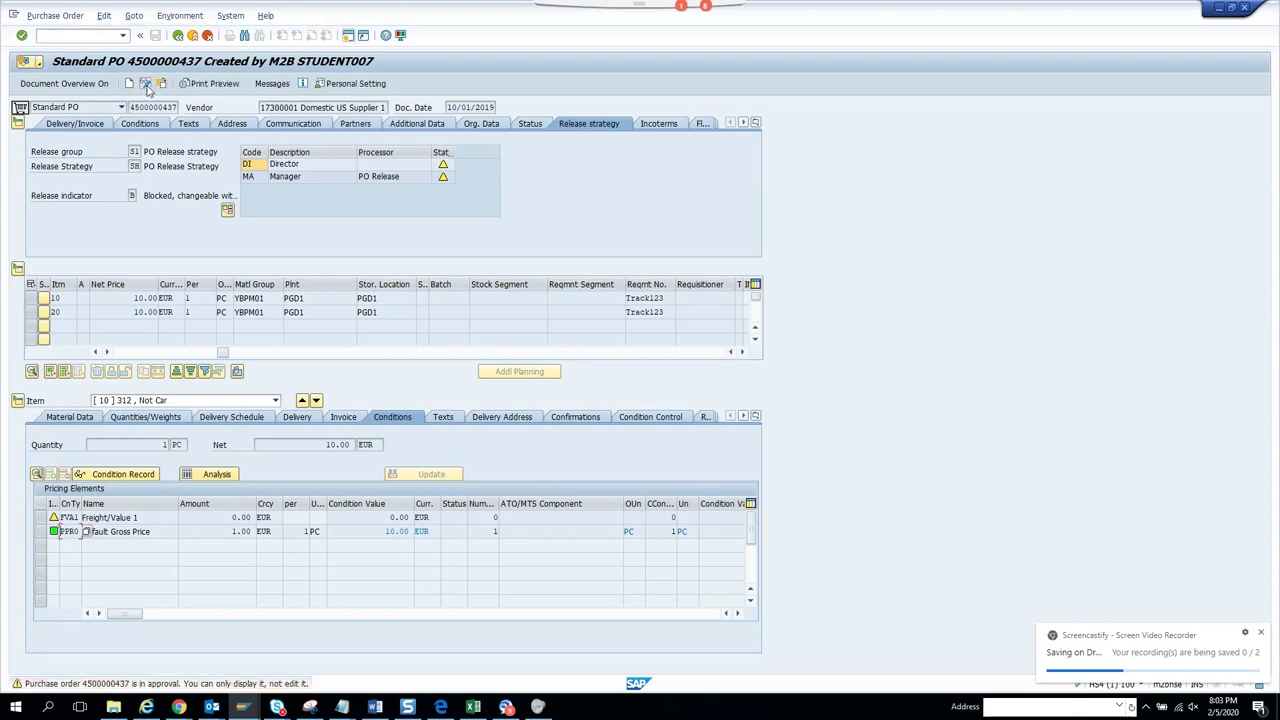
pyautogui.click(177, 37)
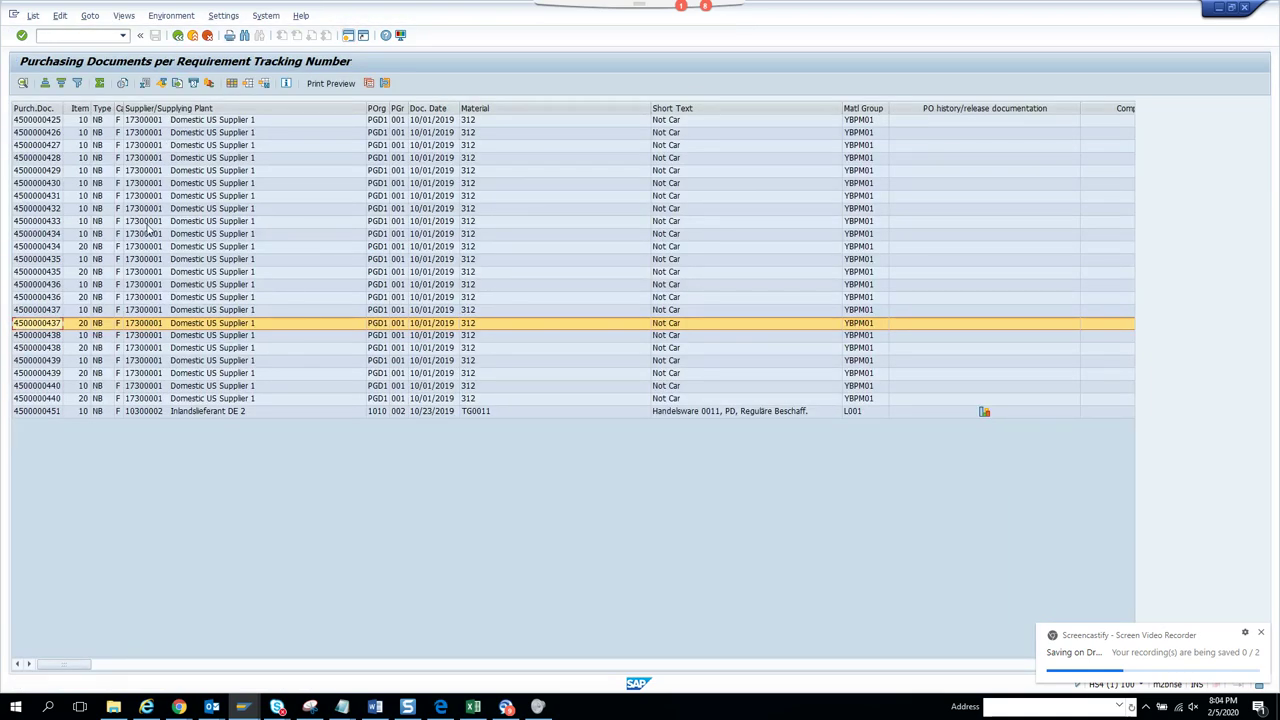
# Select the same purchase order's number in the report list and load that order in a new session.
pyautogui.click(33, 324)
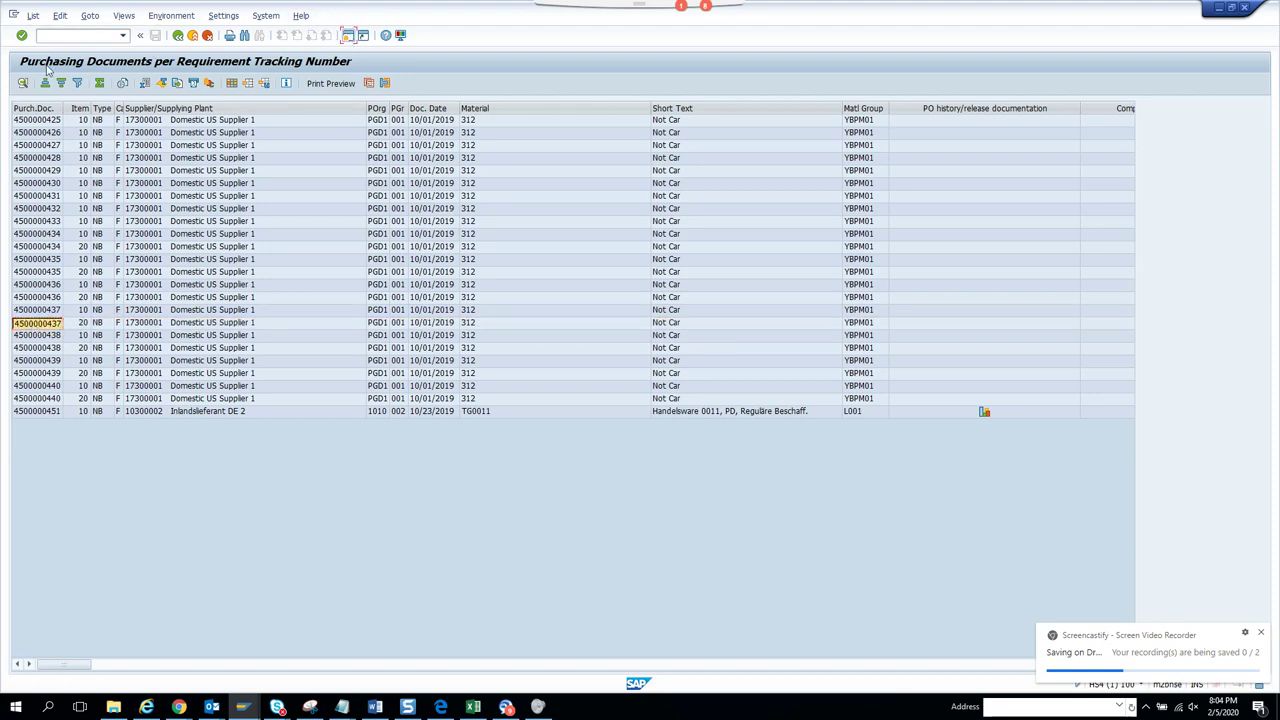
pyautogui.hotkey('shift', 'F3')
pyautogui.write('m')
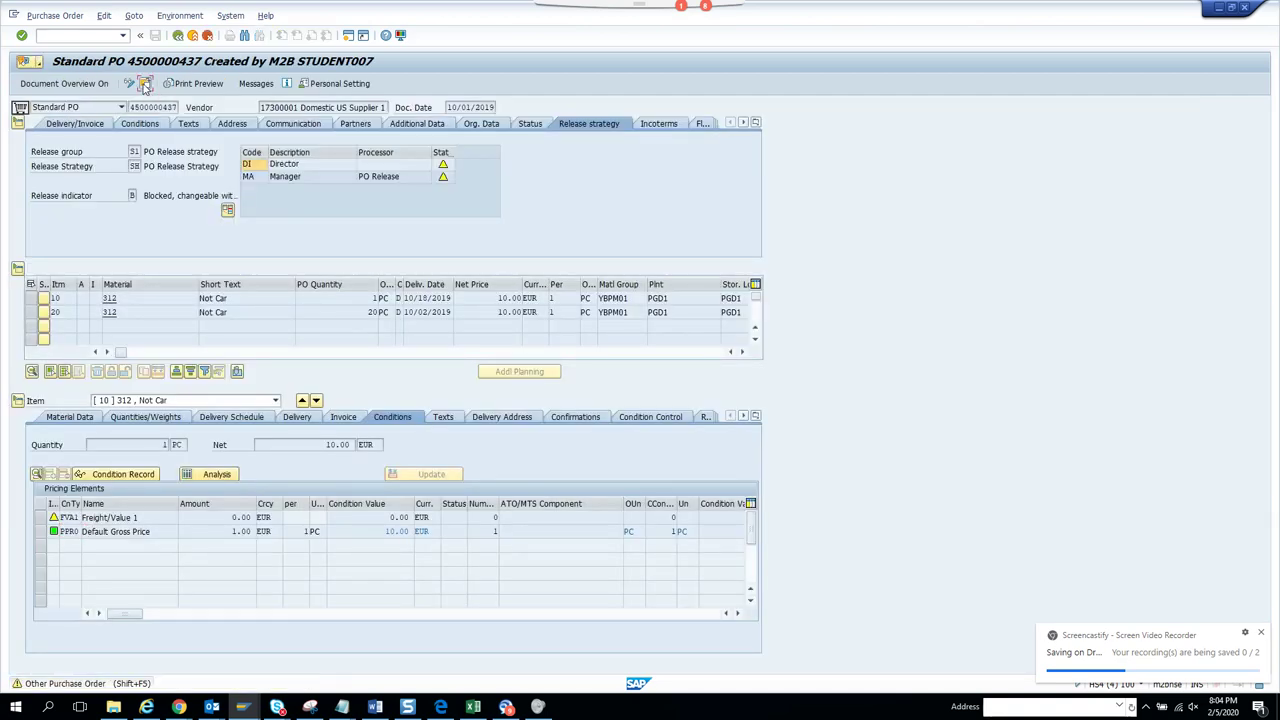
pyautogui.click(145, 85)
pyautogui.press('Return')
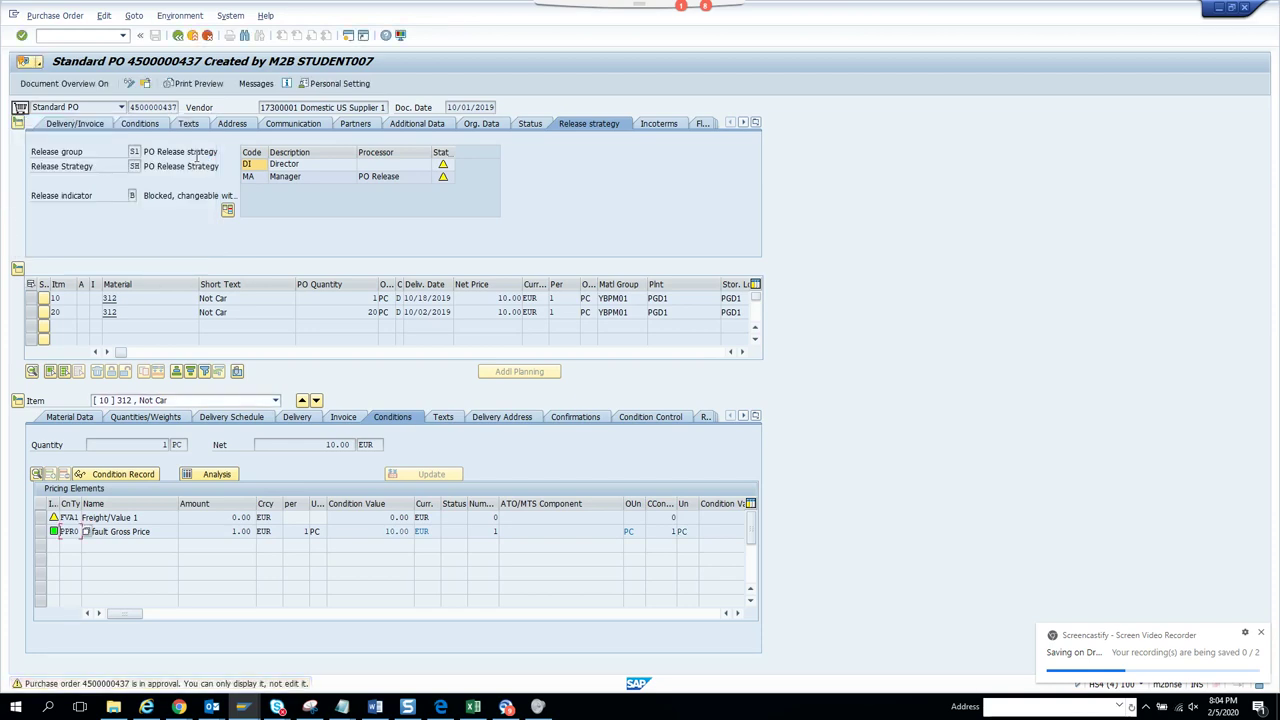
# From the new session's purchase order, open the in-process workflow log and display the pending release work item.
pyautogui.click(39, 63)
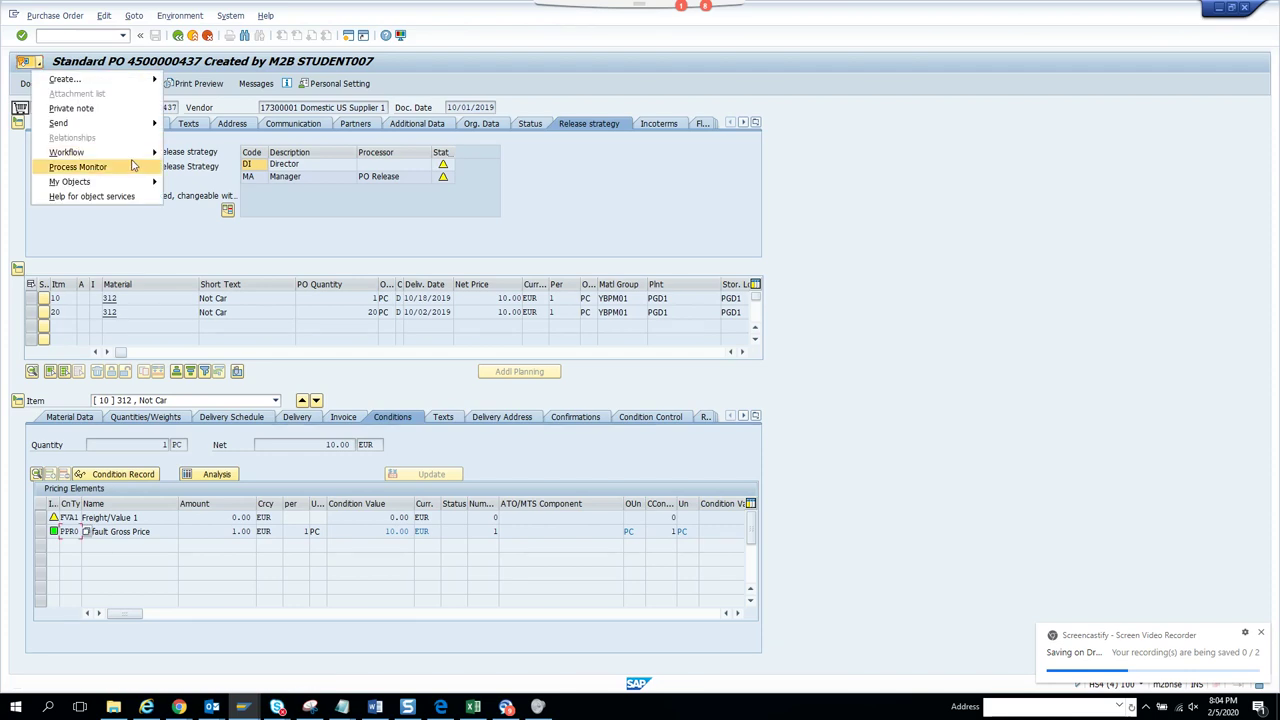
pyautogui.moveTo(135, 152)
pyautogui.click(212, 155)
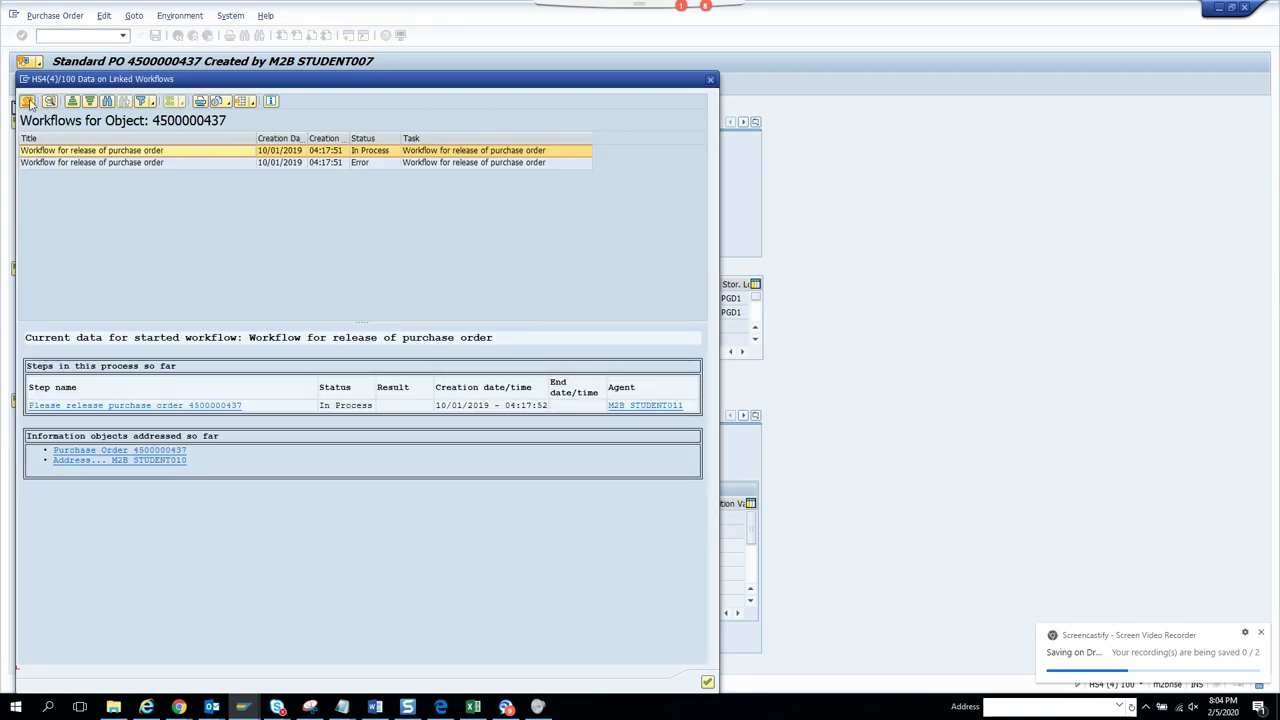
pyautogui.click(28, 102)
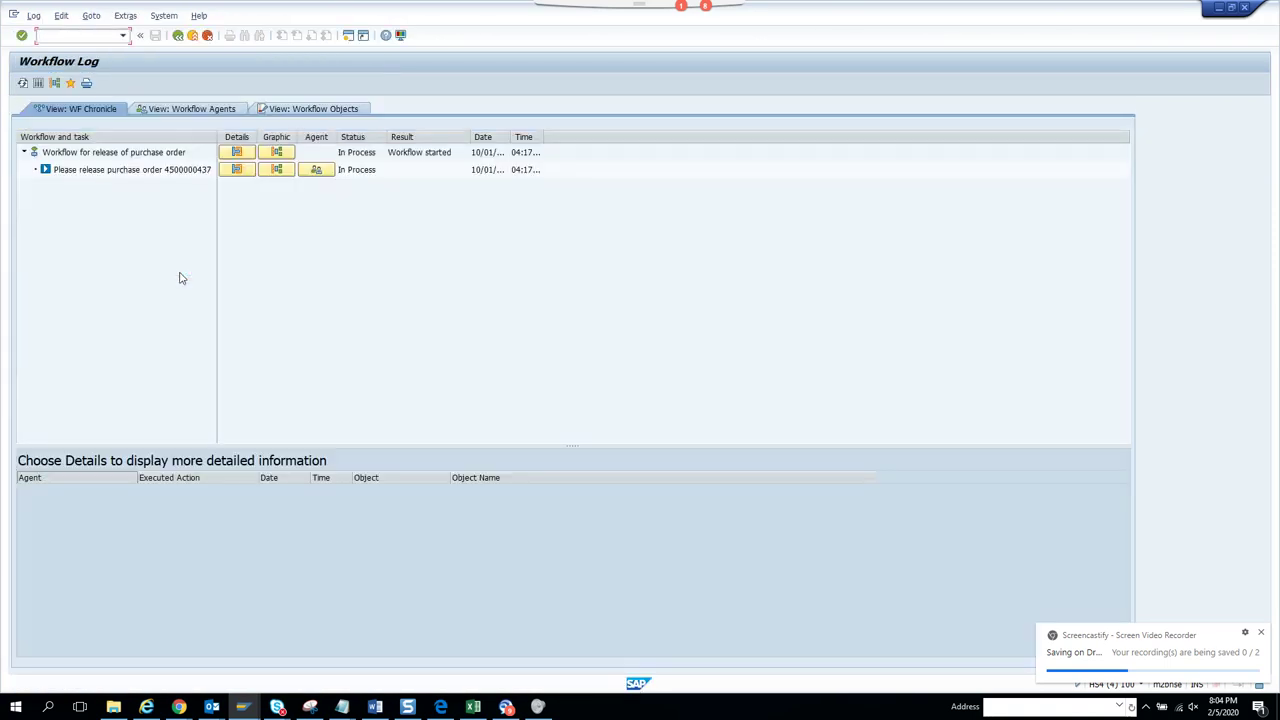
pyautogui.click(116, 172)
# Switch the release work item to its technical display and execute it from the new session.
pyautogui.click(116, 15)
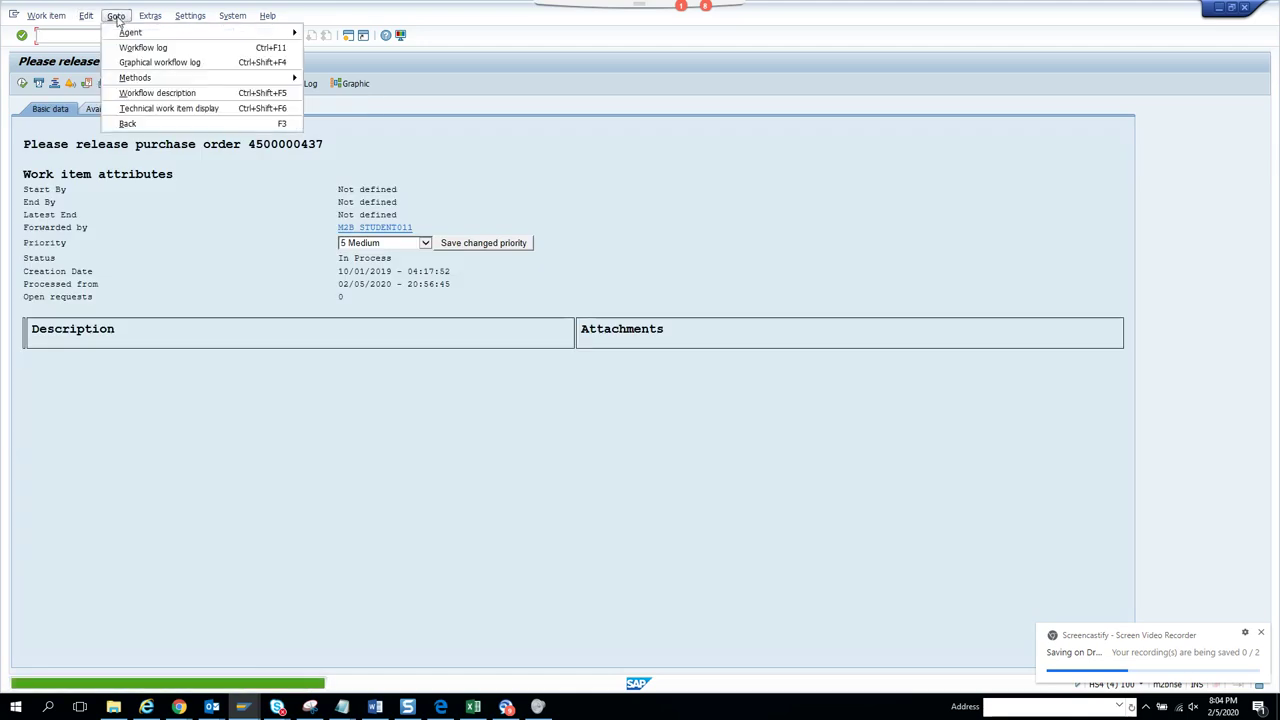
pyautogui.click(160, 108)
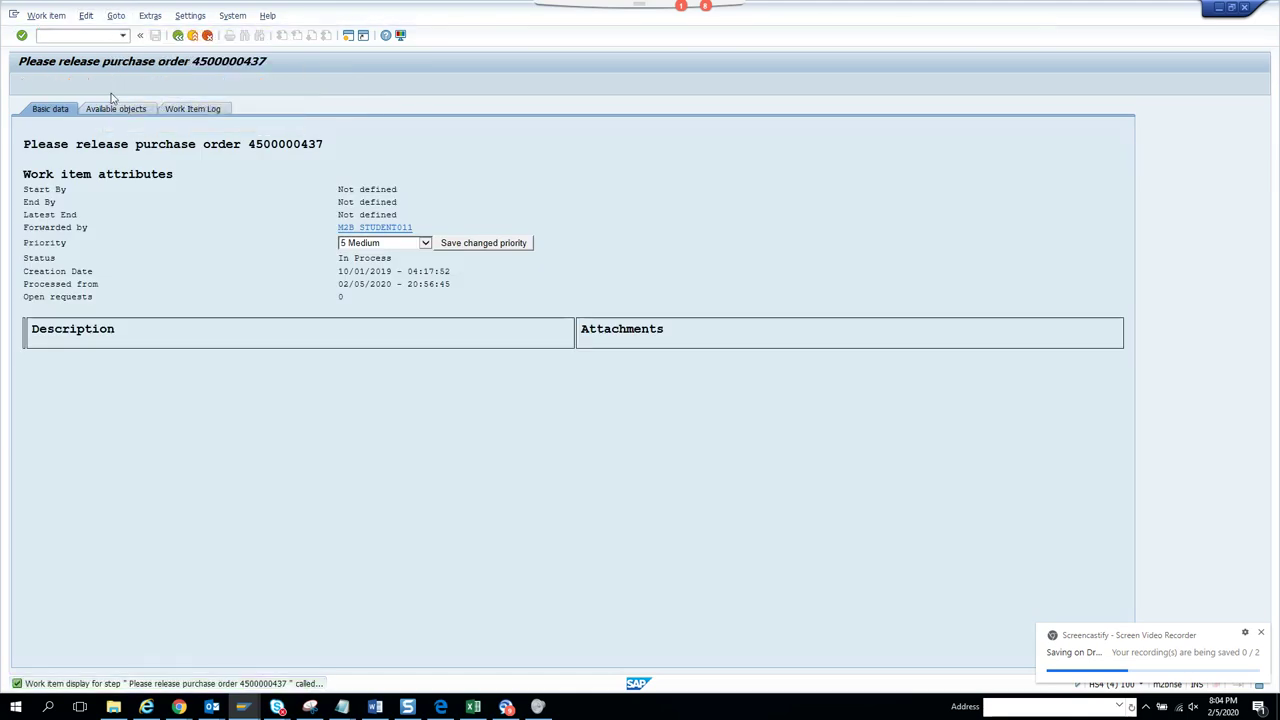
pyautogui.click(38, 84)
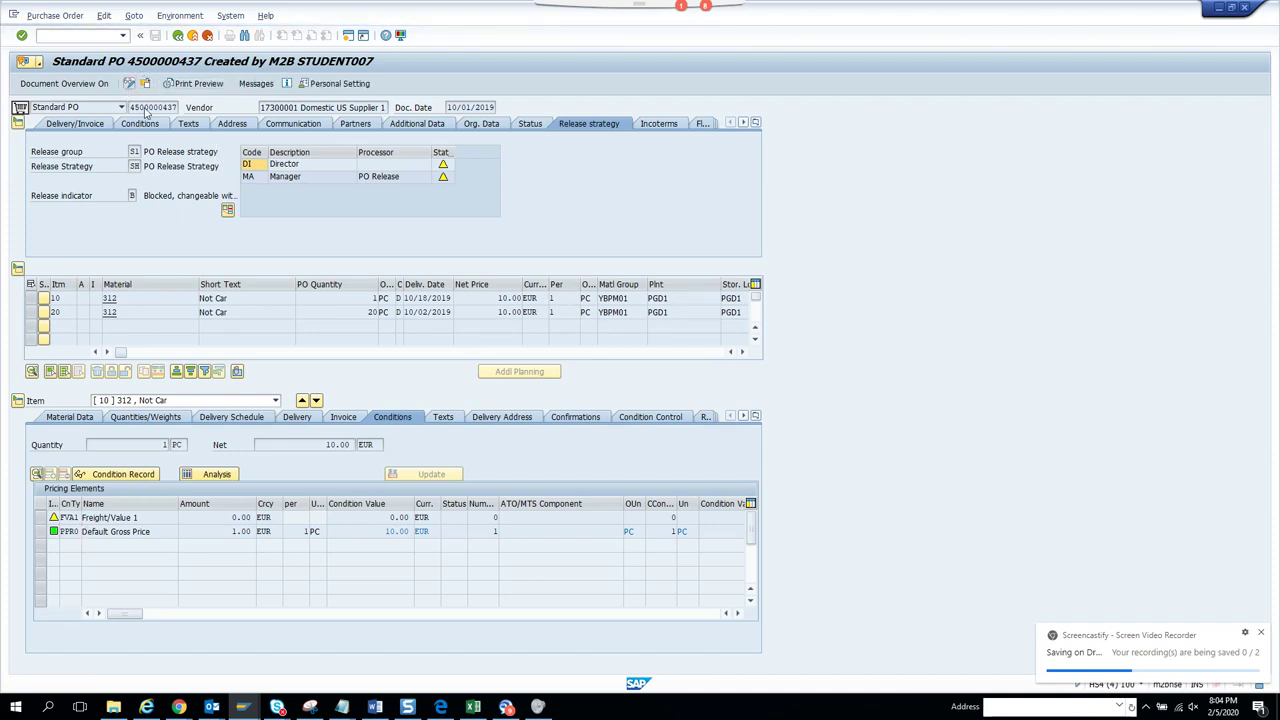
# Start creating a standard purchase order with ME21N in a separate session and show the document overview.
pyautogui.click(228, 209)
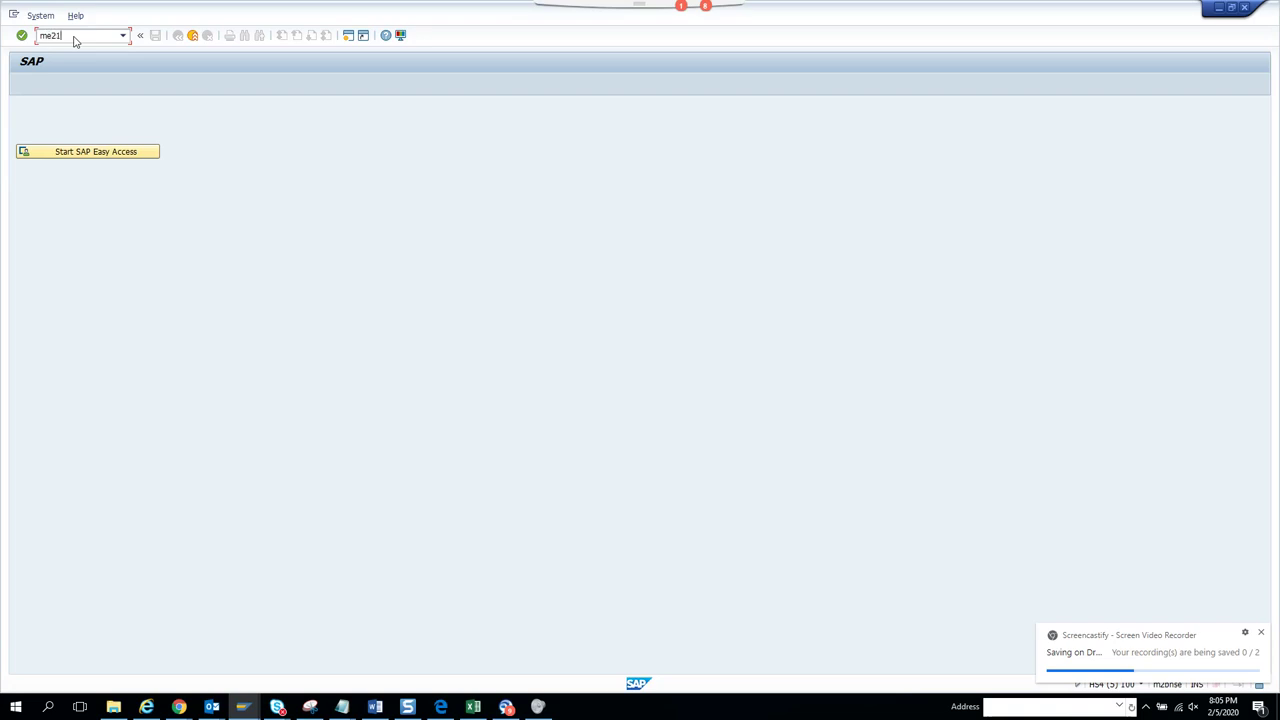
pyautogui.press('Return')
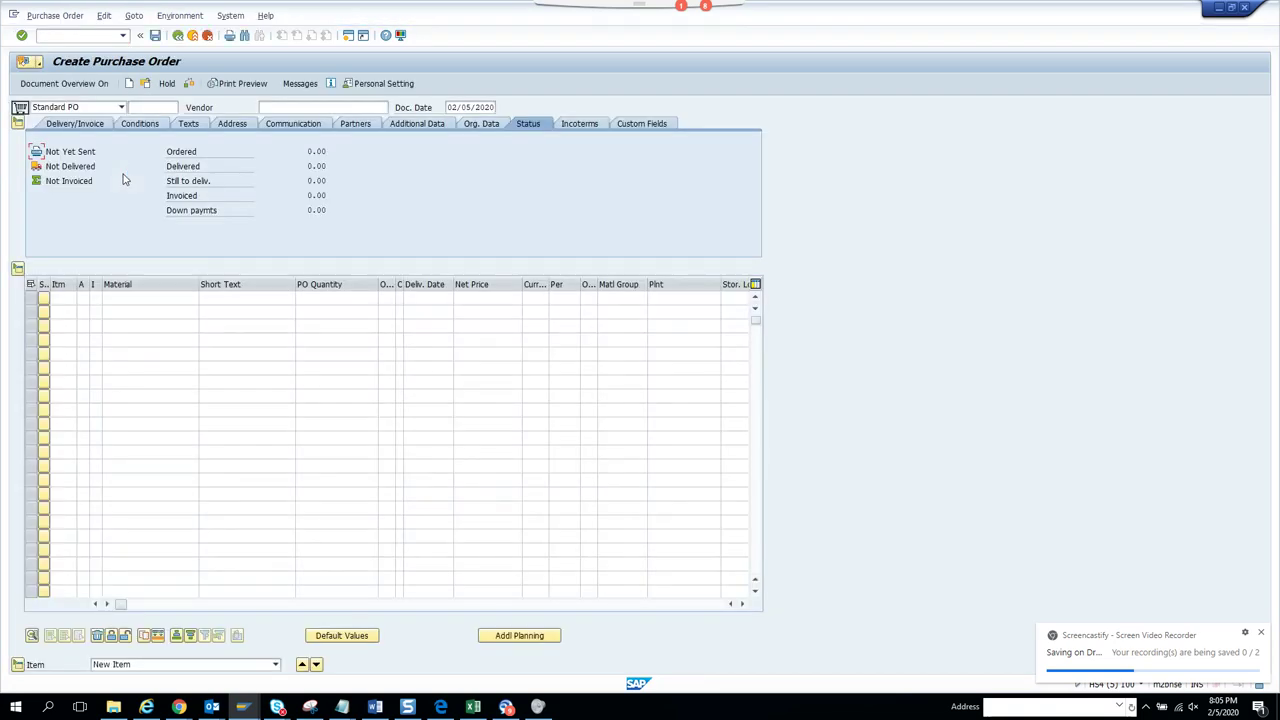
pyautogui.click(65, 85)
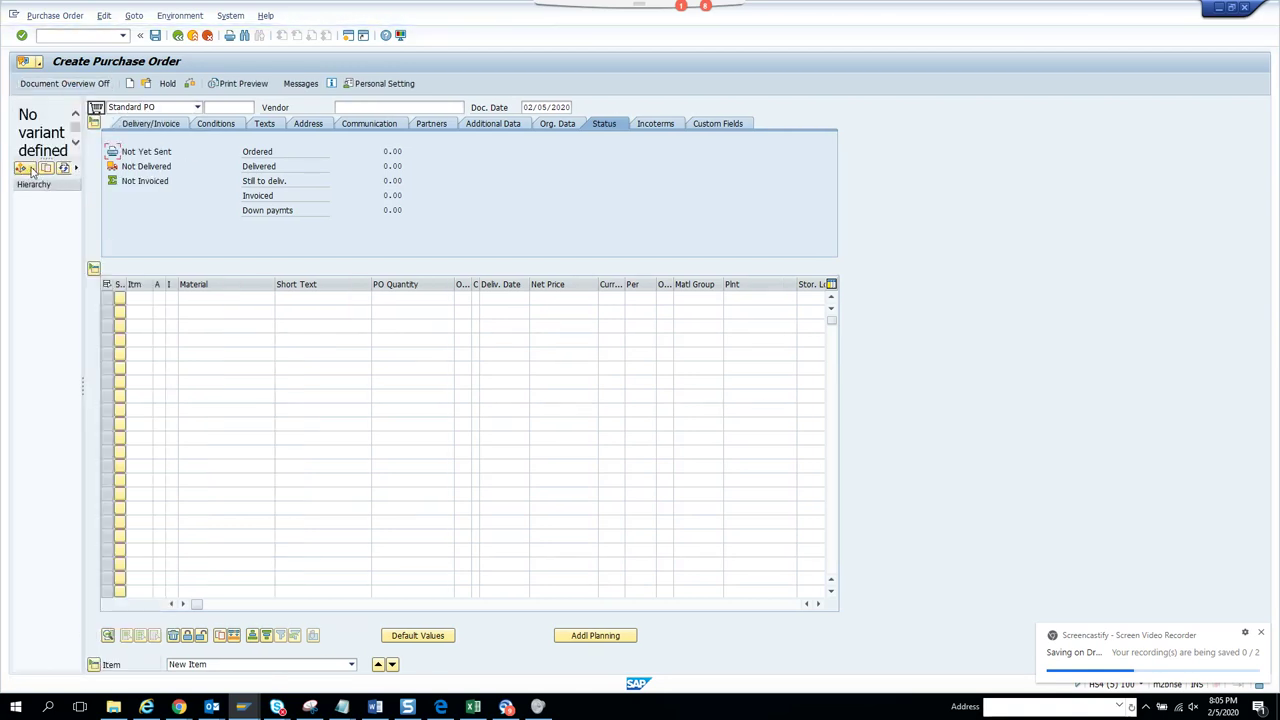
# List purchase orders in the document overview by the blocked order's document number and copy the first listed order into the new one.
pyautogui.click(31, 169)
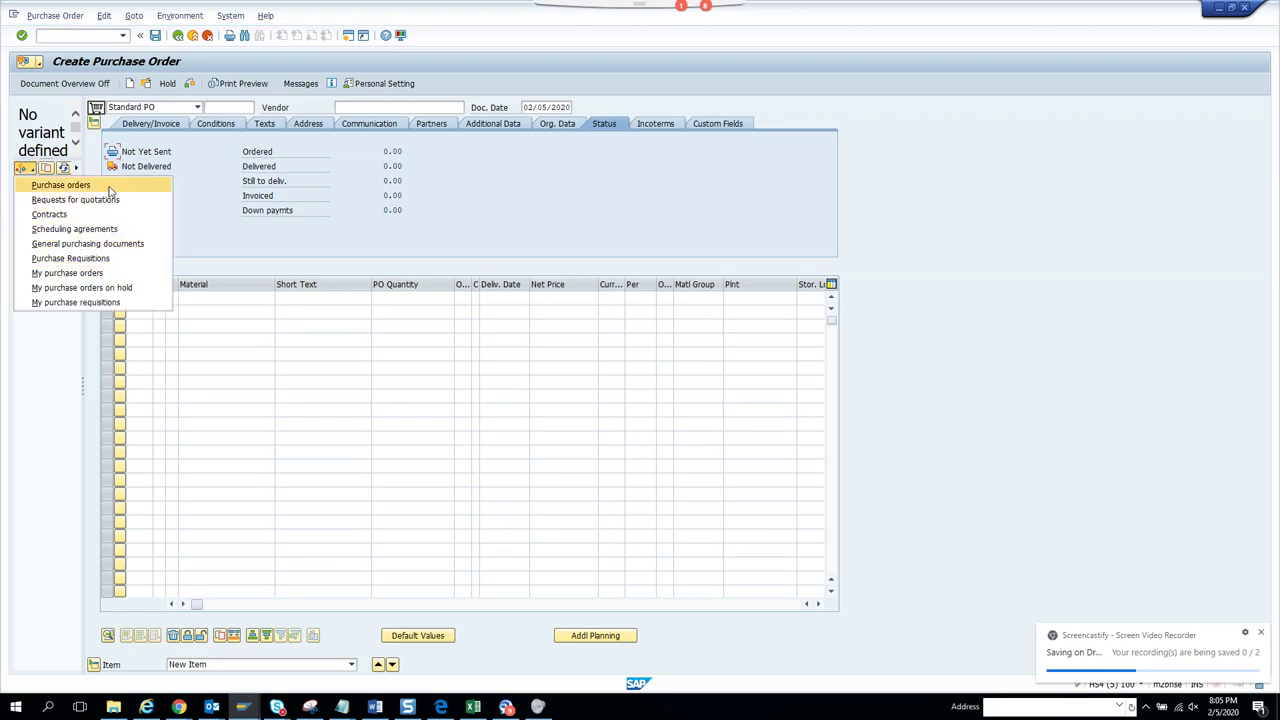
pyautogui.click(60, 185)
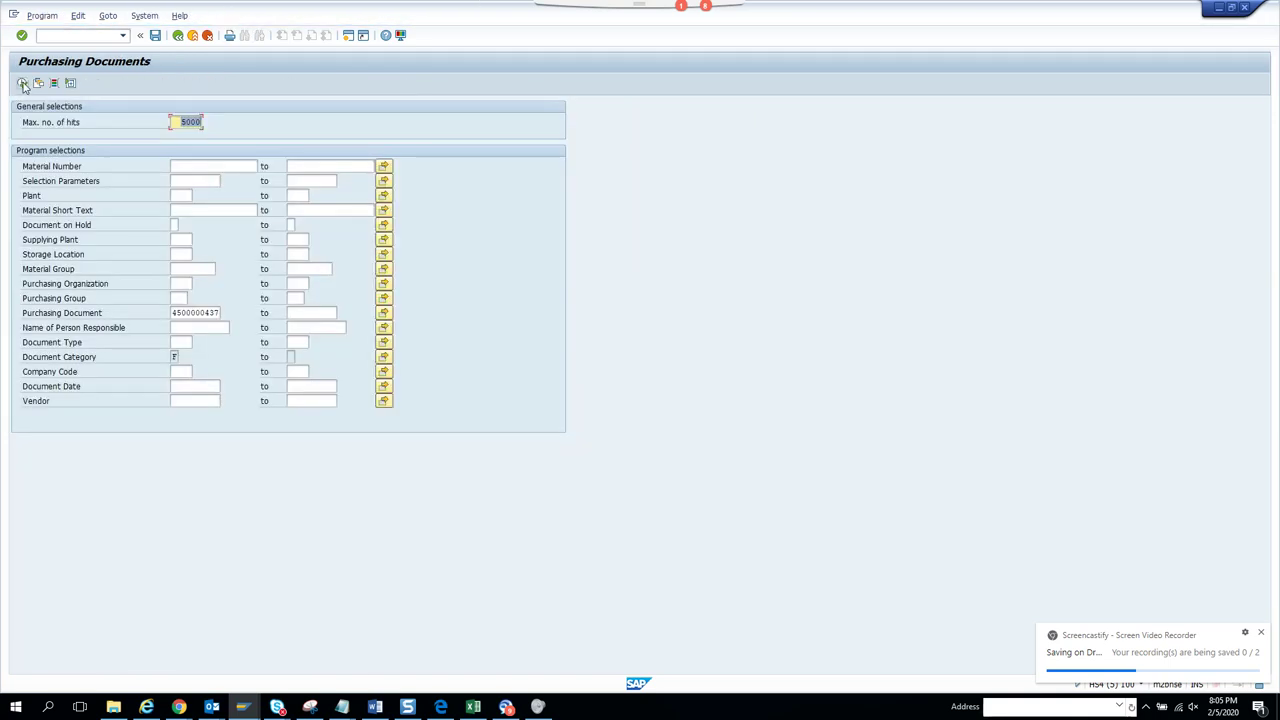
pyautogui.click(23, 84)
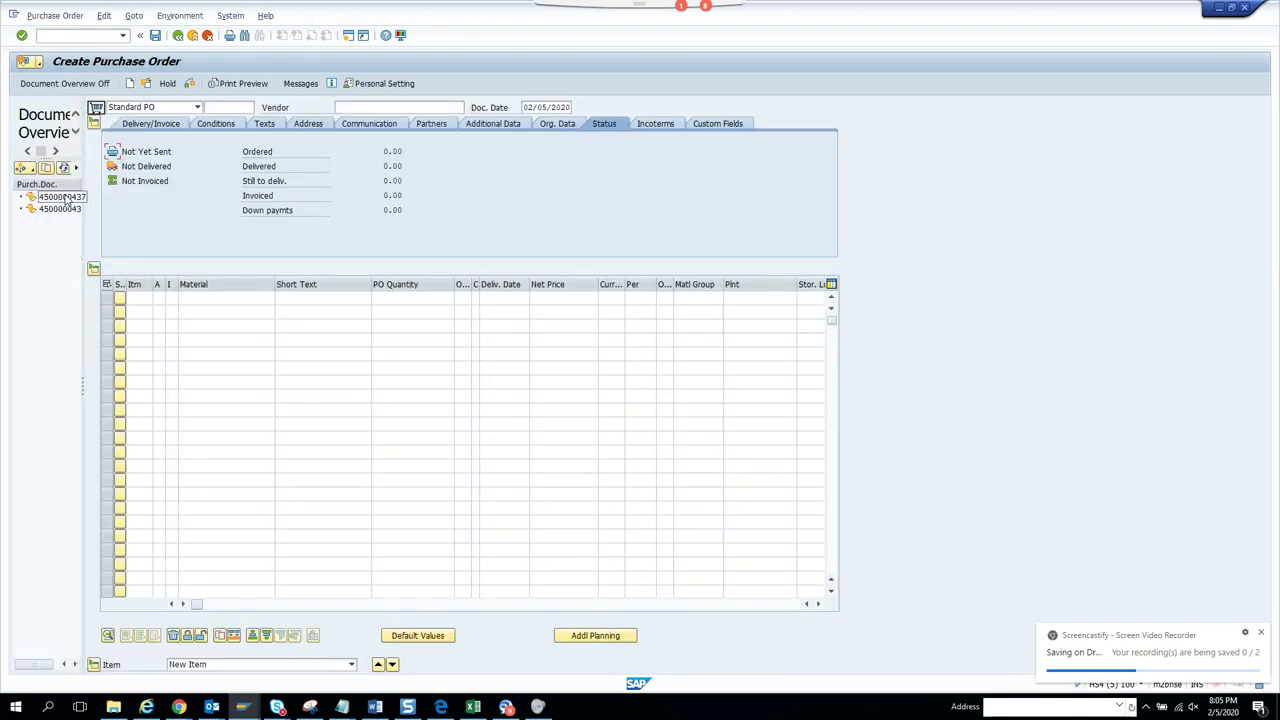
pyautogui.doubleClick(62, 196)
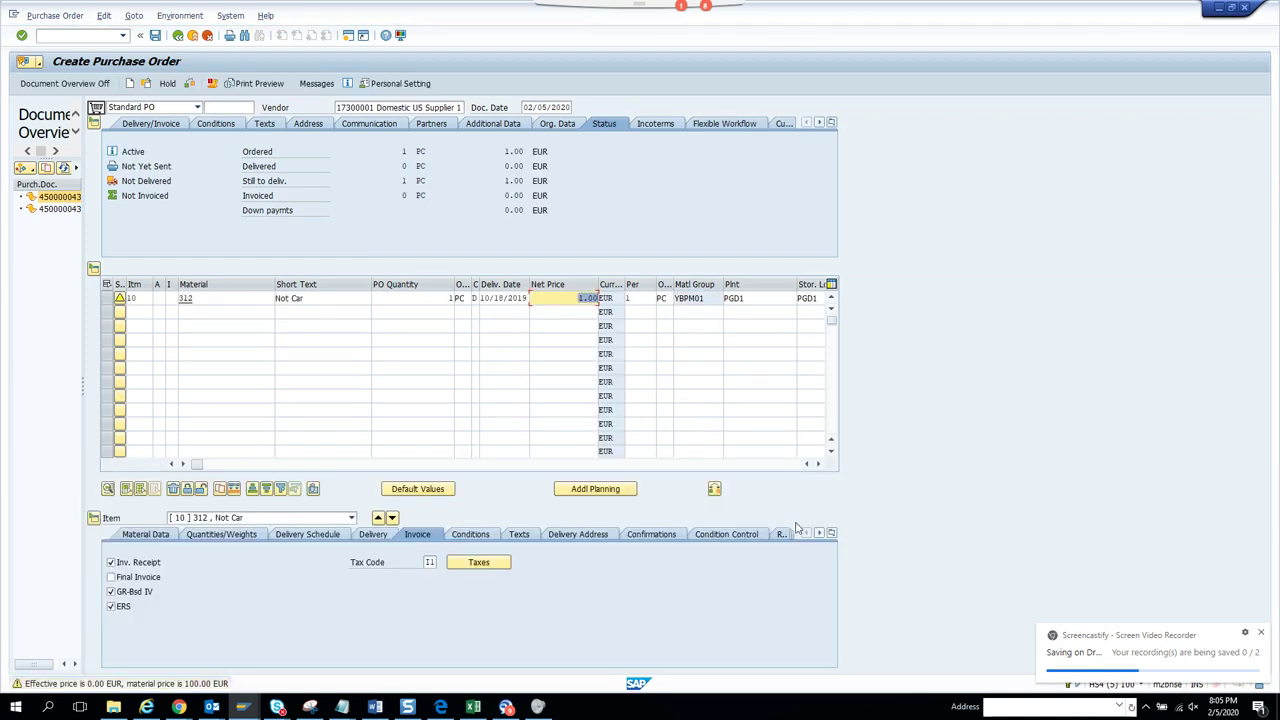
# Set item 10's requirement tracking number to Track1313 in the new purchase order and save the order.
pyautogui.click(818, 465)
pyautogui.click(818, 465)
pyautogui.click(816, 464)
pyautogui.click(814, 463)
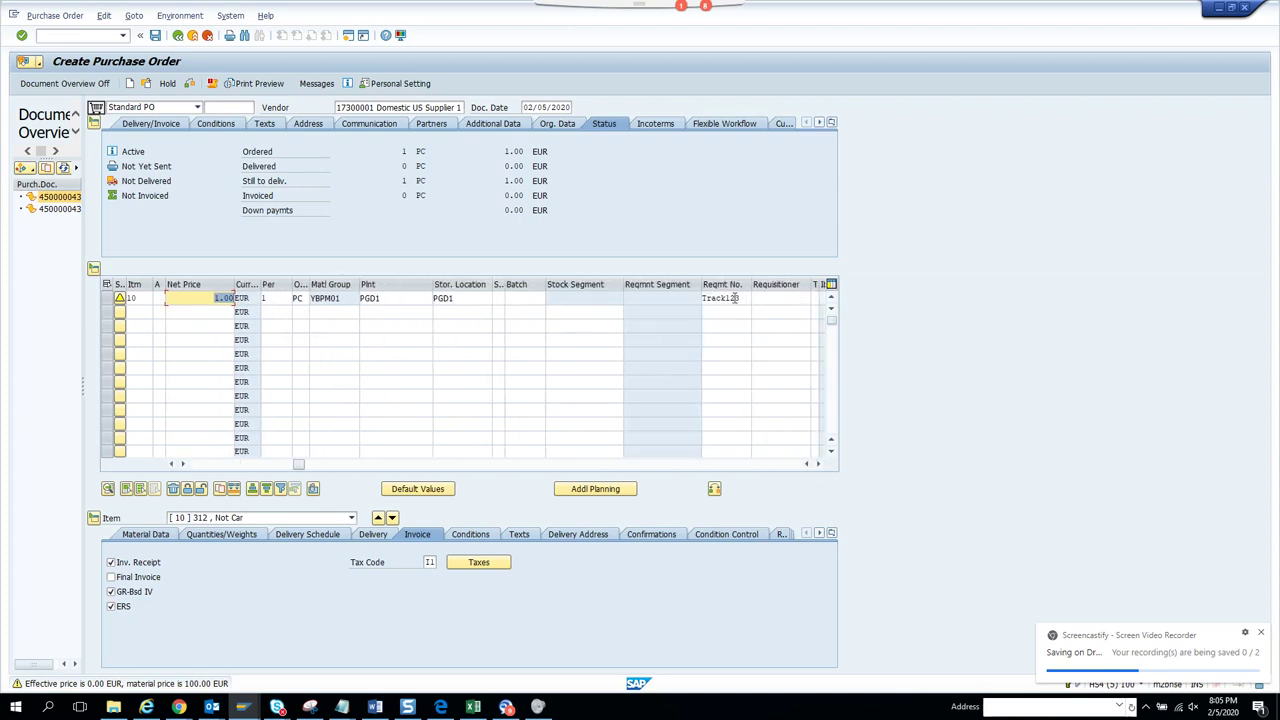
pyautogui.moveTo(730, 297); pyautogui.dragTo(782, 296)
pyautogui.write('1')
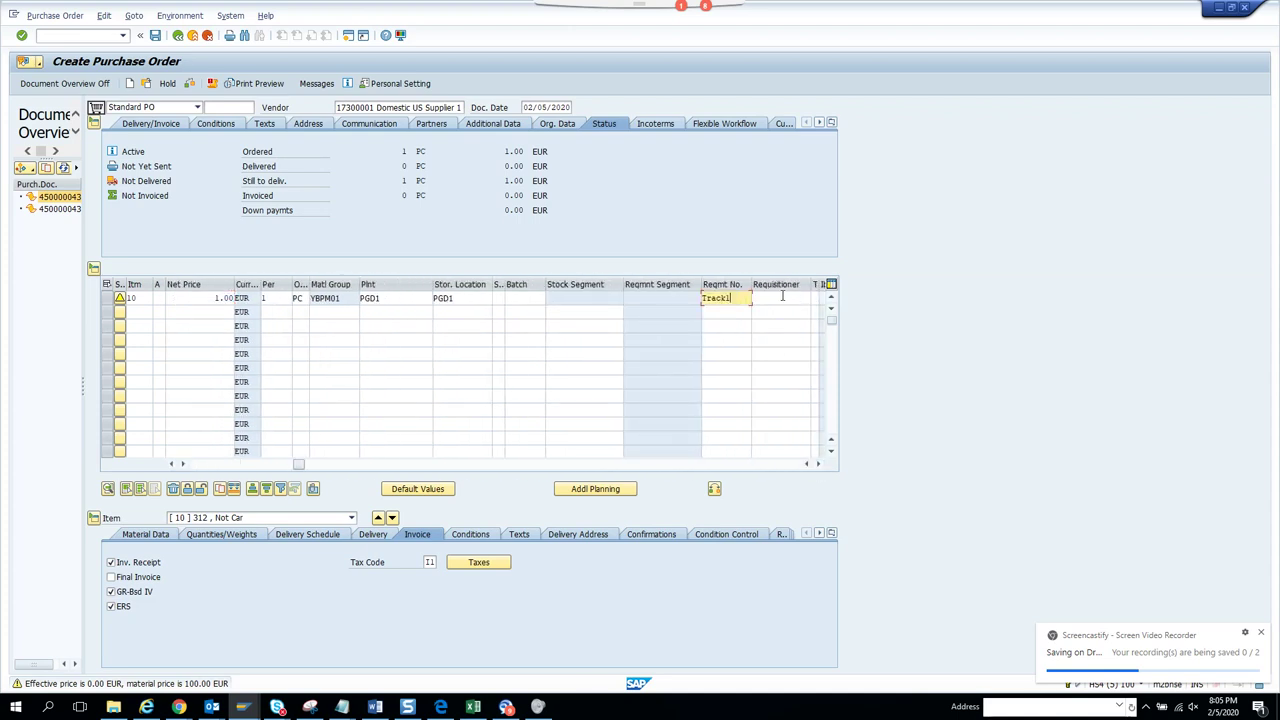
pyautogui.write('313')
pyautogui.click(155, 36)
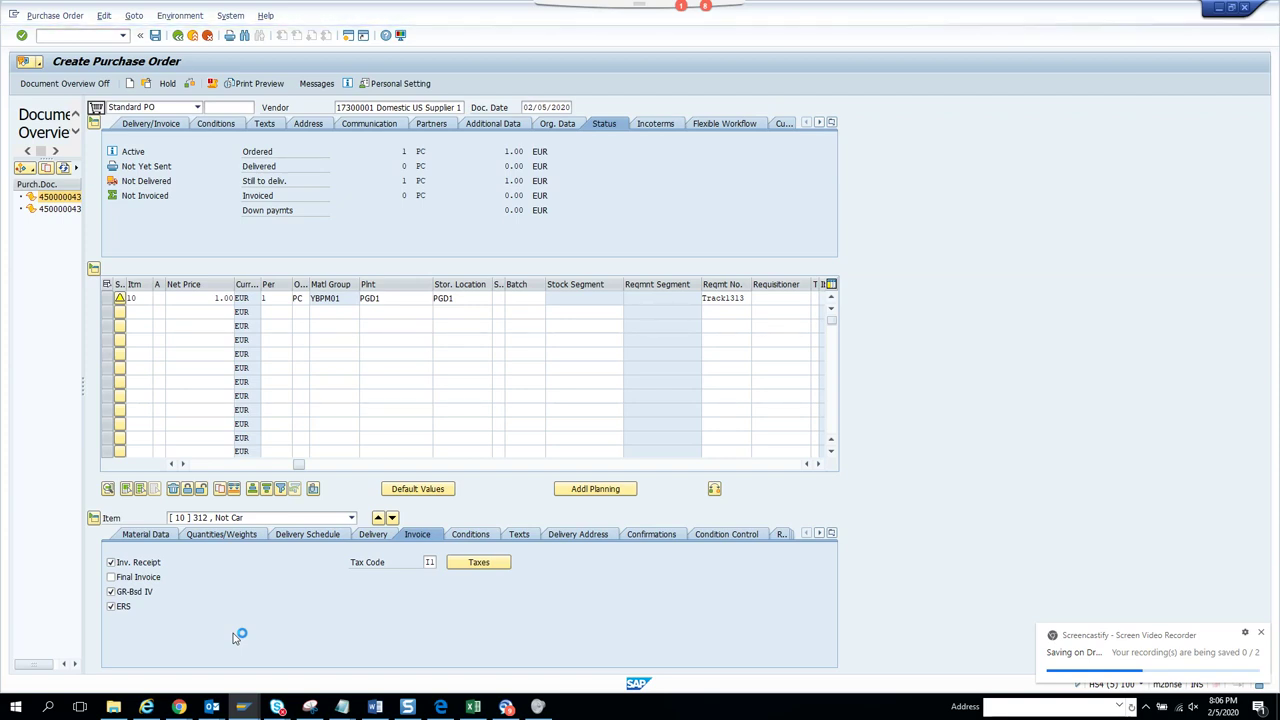
# From the tracking number report's session, open another listed purchase order, check its item's requirement tracking number, and return to the list.
pyautogui.moveTo(243, 706)
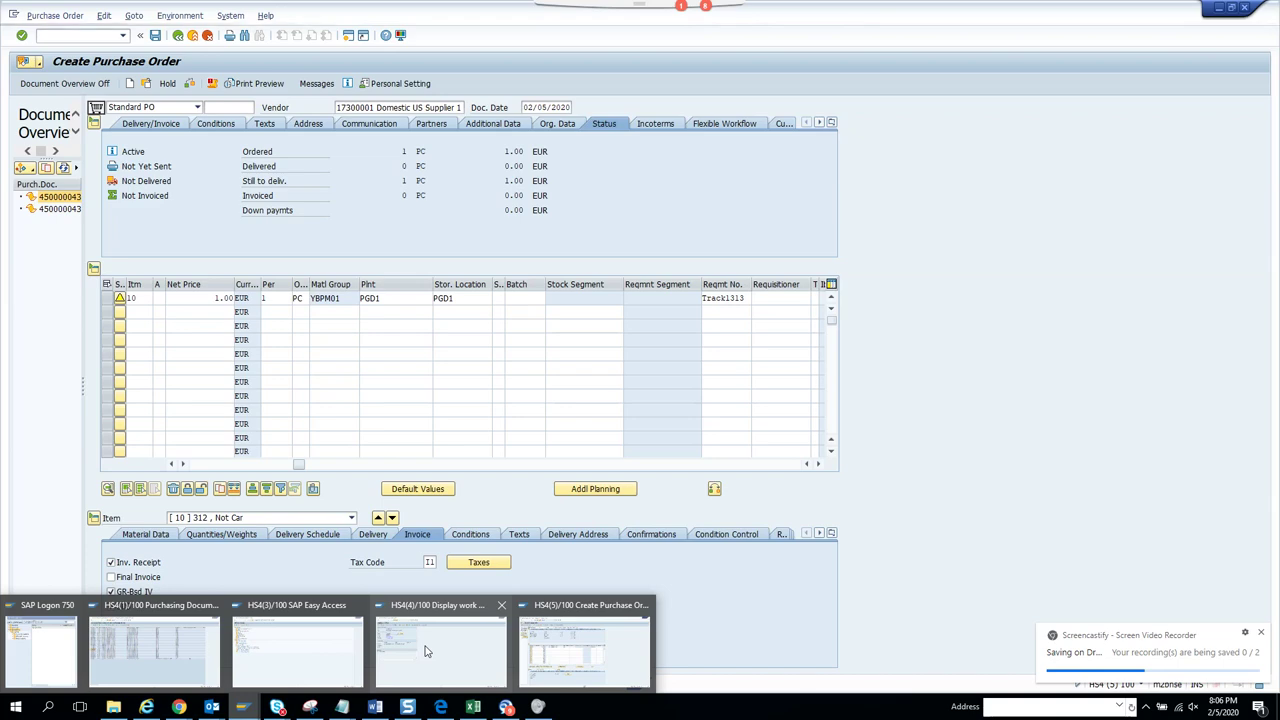
pyautogui.click(180, 652)
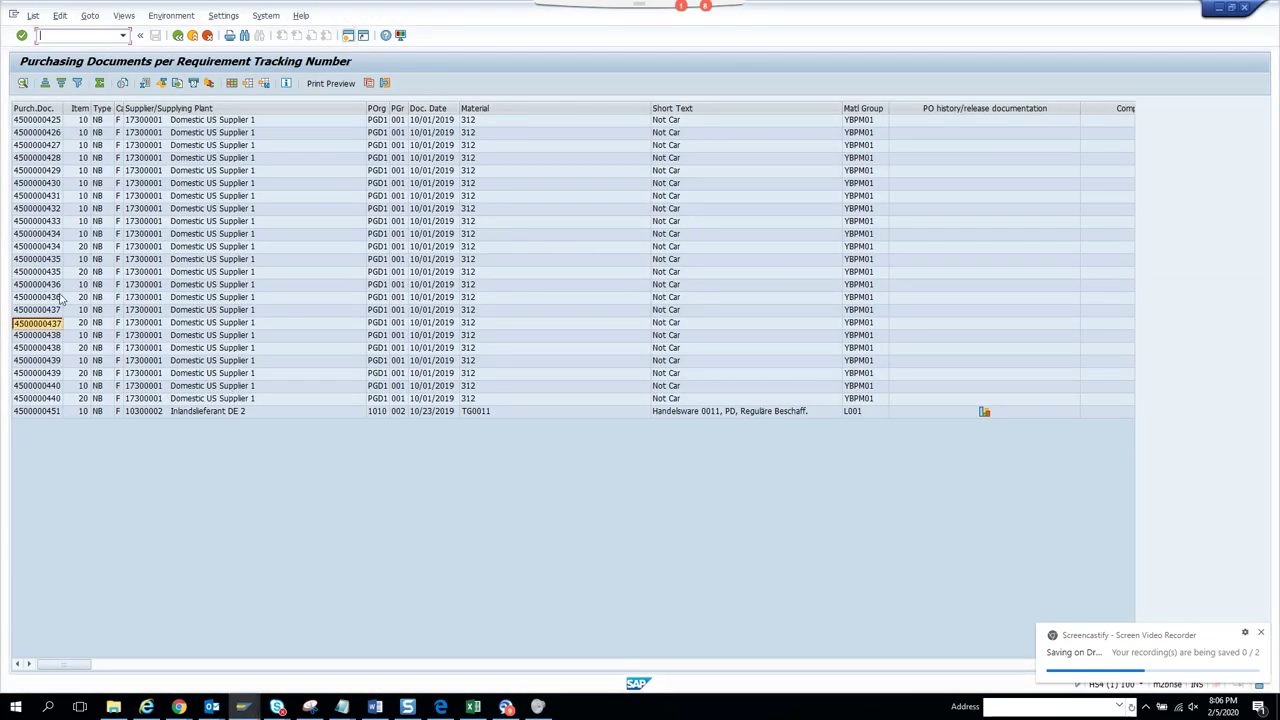
pyautogui.doubleClick(40, 209)
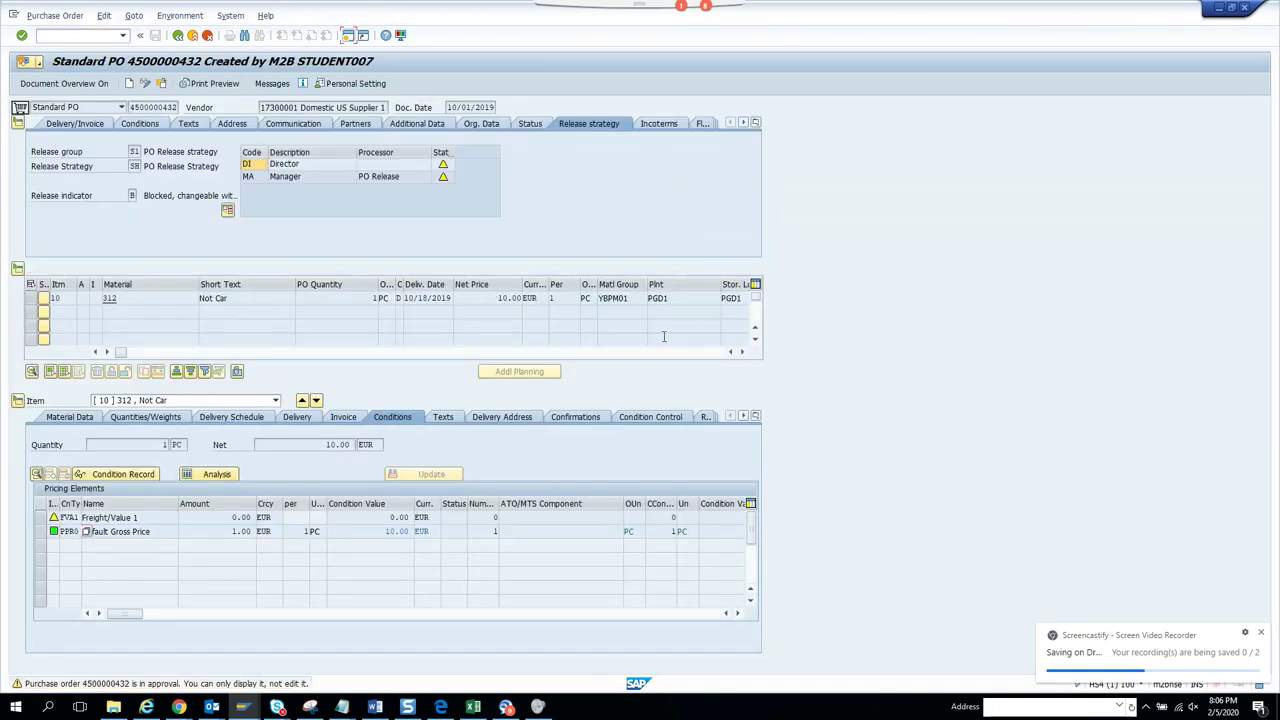
pyautogui.click(742, 352)
pyautogui.click(742, 352)
pyautogui.click(742, 352)
pyautogui.click(742, 352)
pyautogui.click(742, 352)
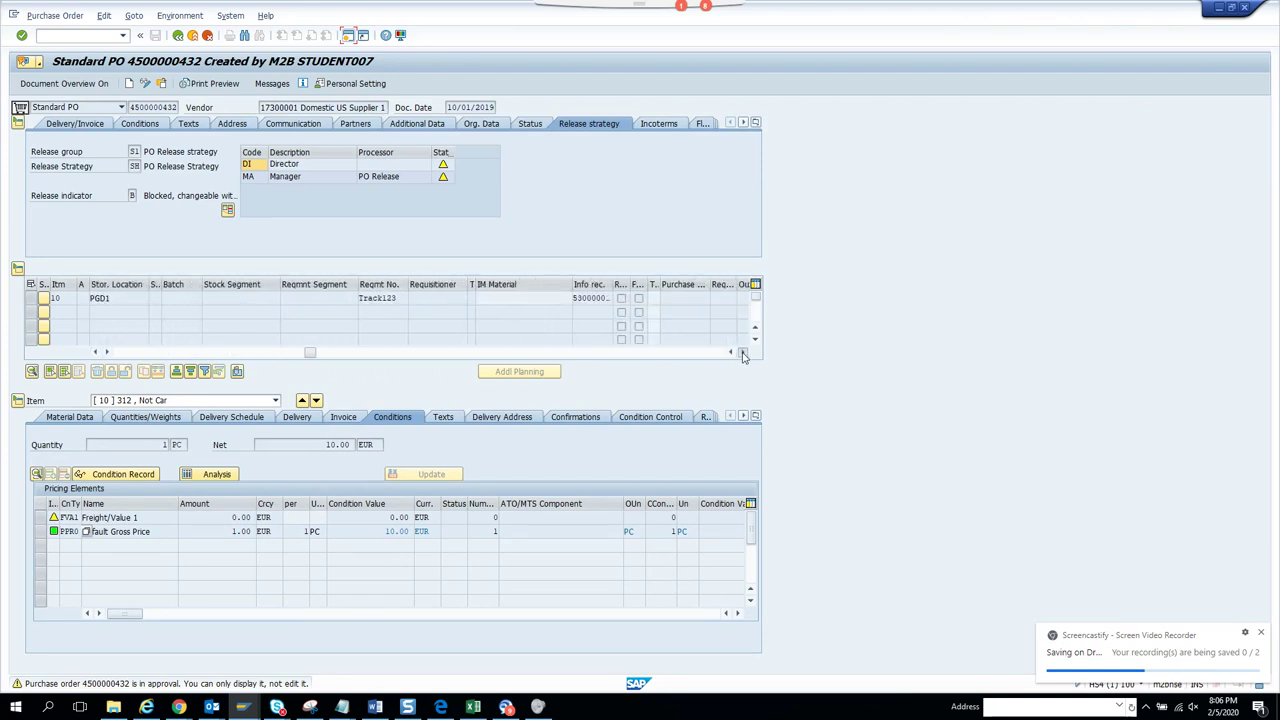
pyautogui.click(742, 352)
pyautogui.click(742, 352)
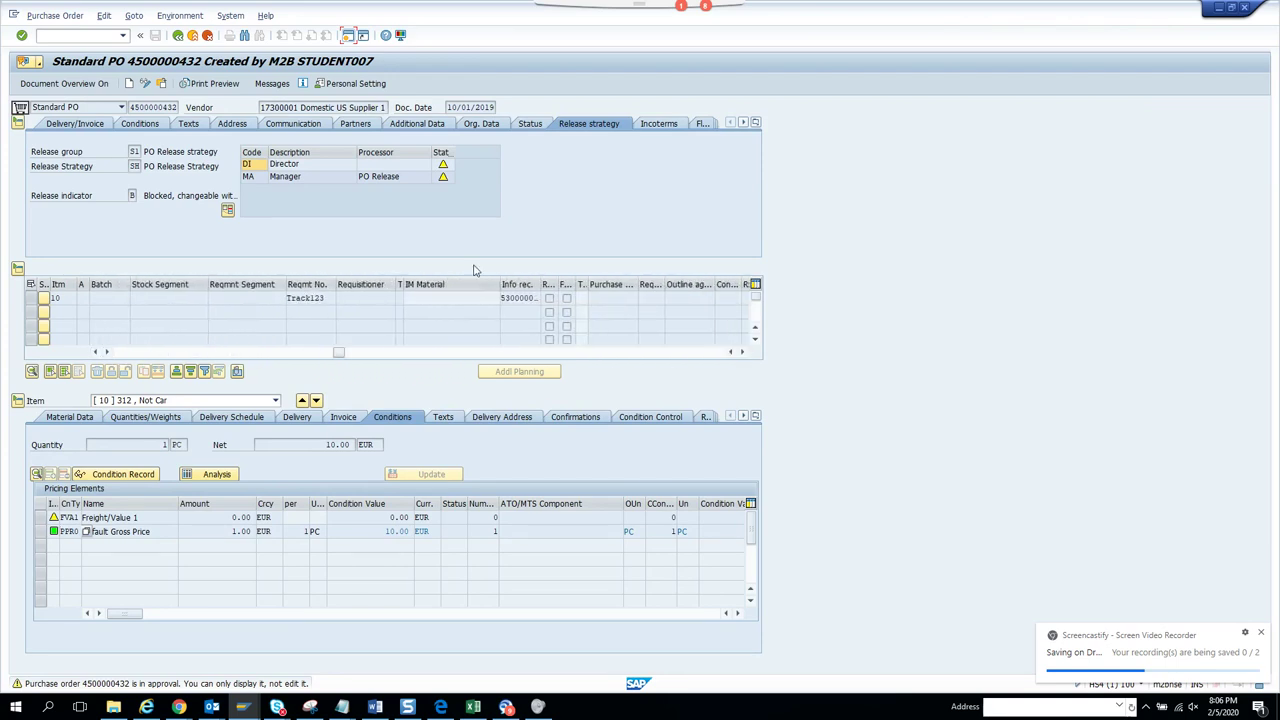
pyautogui.click(177, 36)
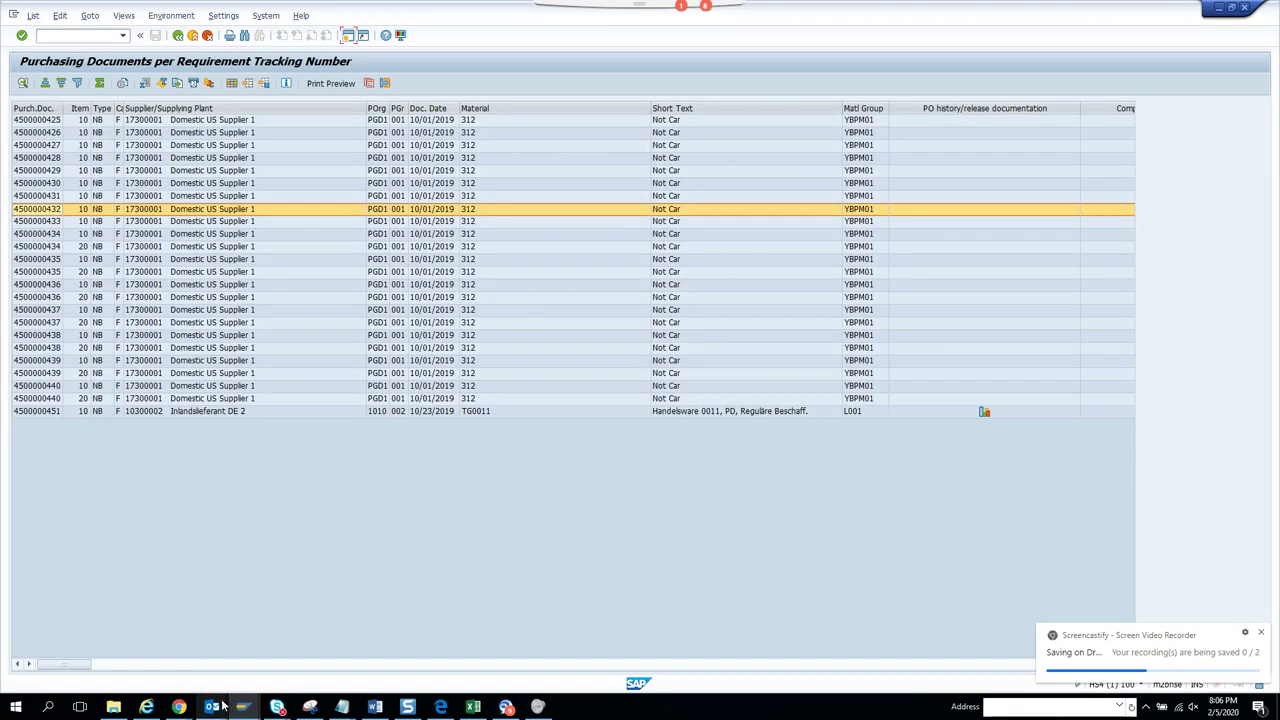
# Check the saving progress in the purchase order creation session and return to the report session.
pyautogui.click(242, 707)
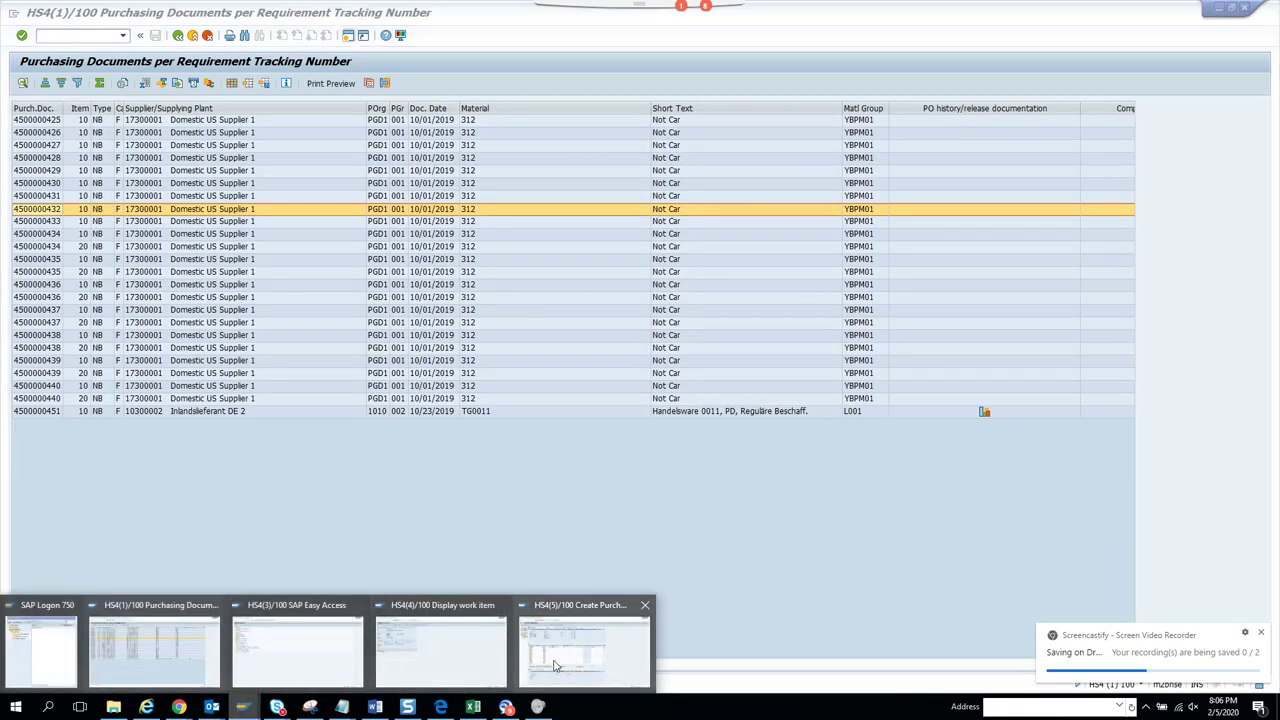
pyautogui.click(547, 660)
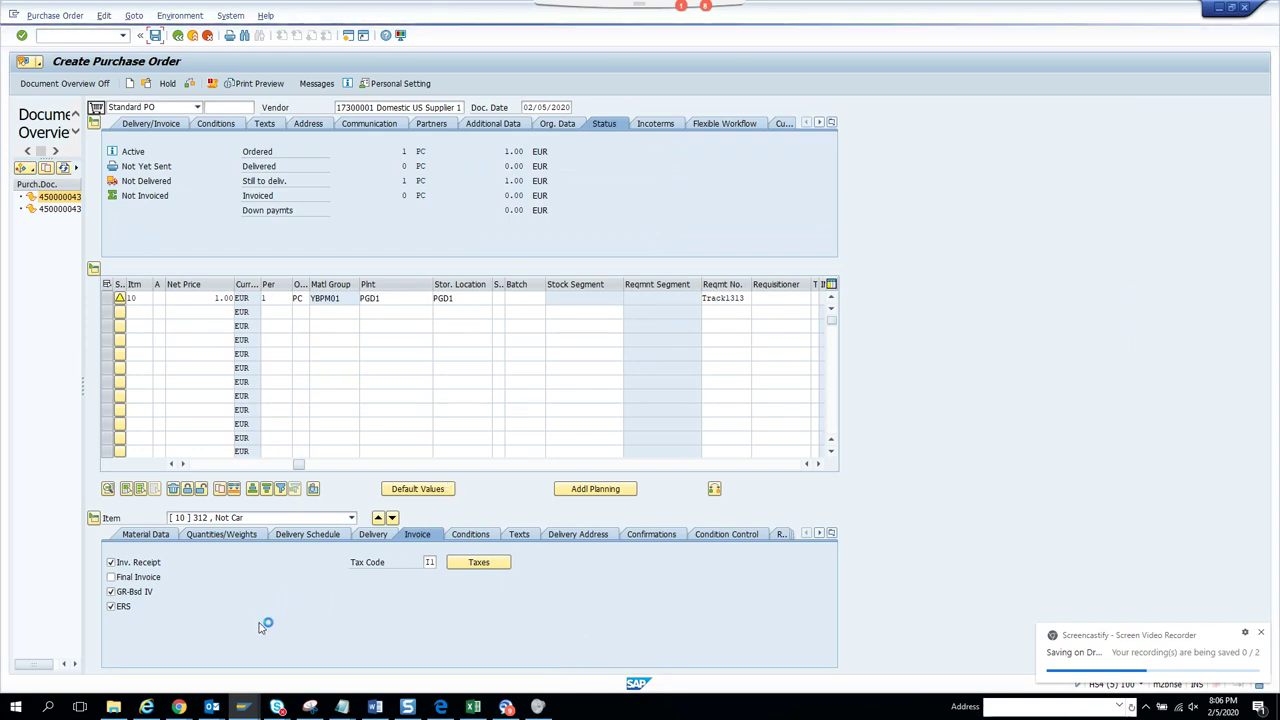
pyautogui.click(243, 706)
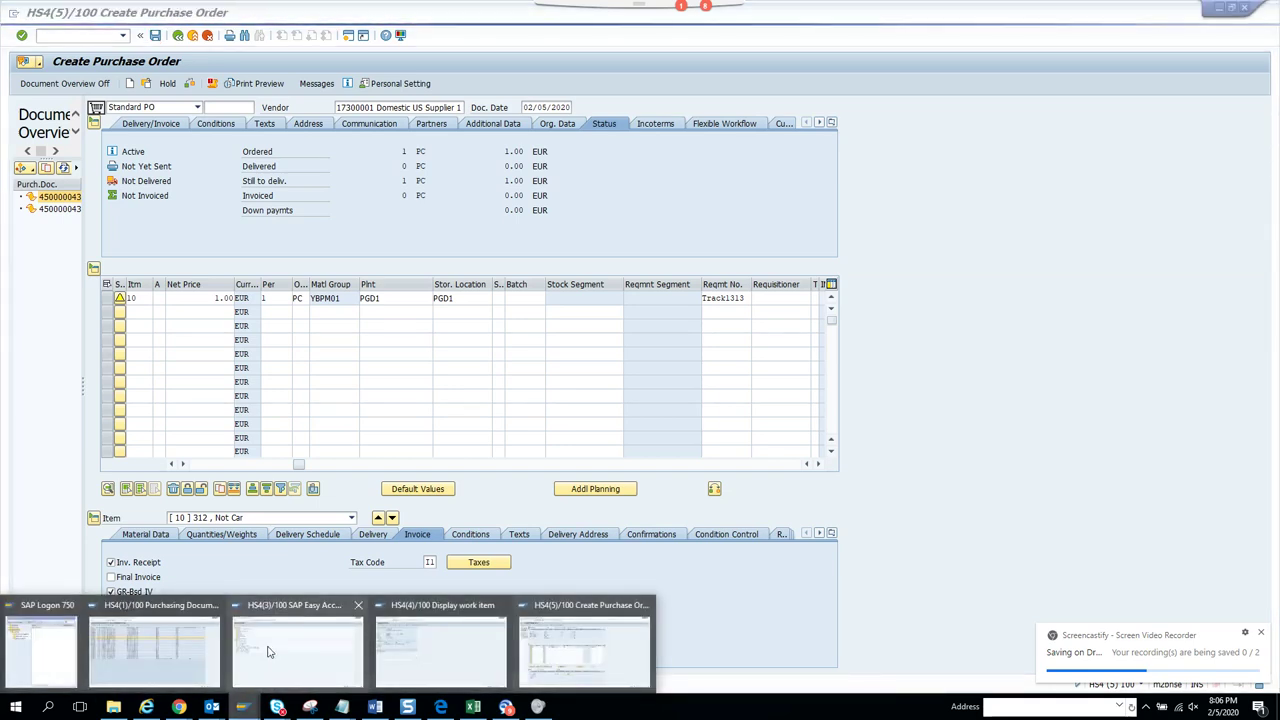
pyautogui.click(185, 655)
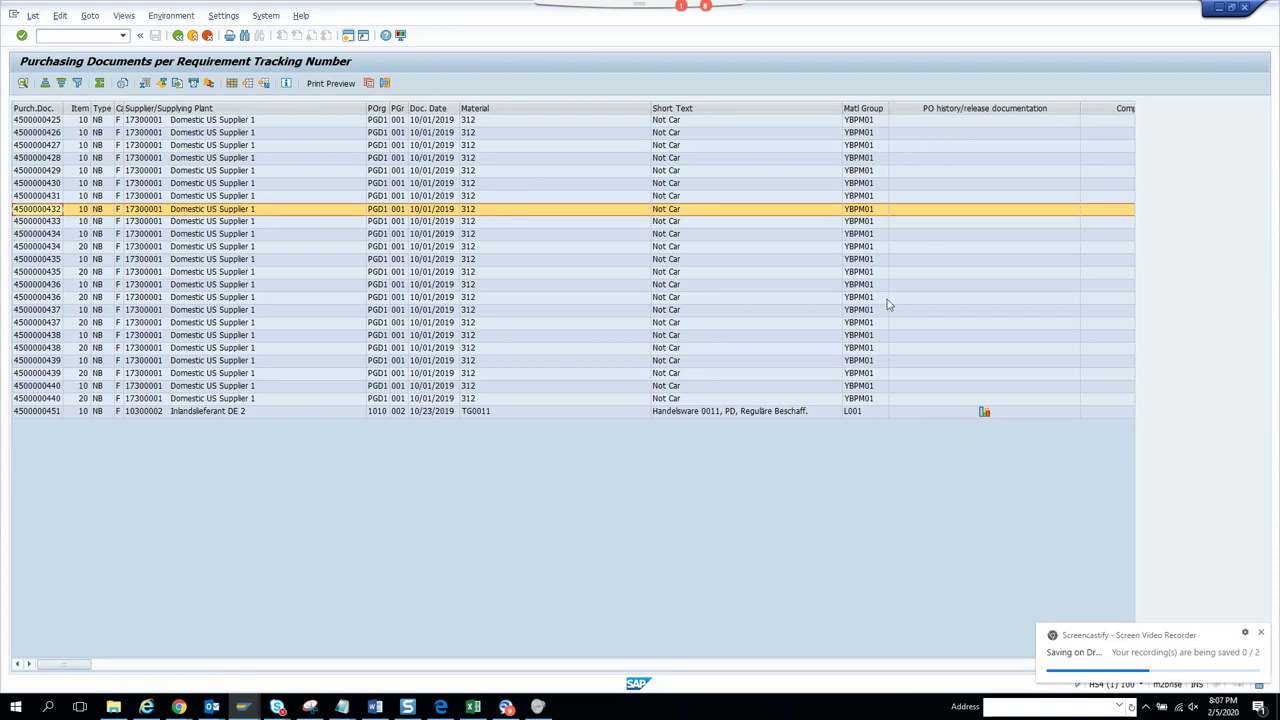
# Examine the report's tracking number, open quantity, release and supplier columns, comparing rows of the two suppliers.
pyautogui.click(471, 665)
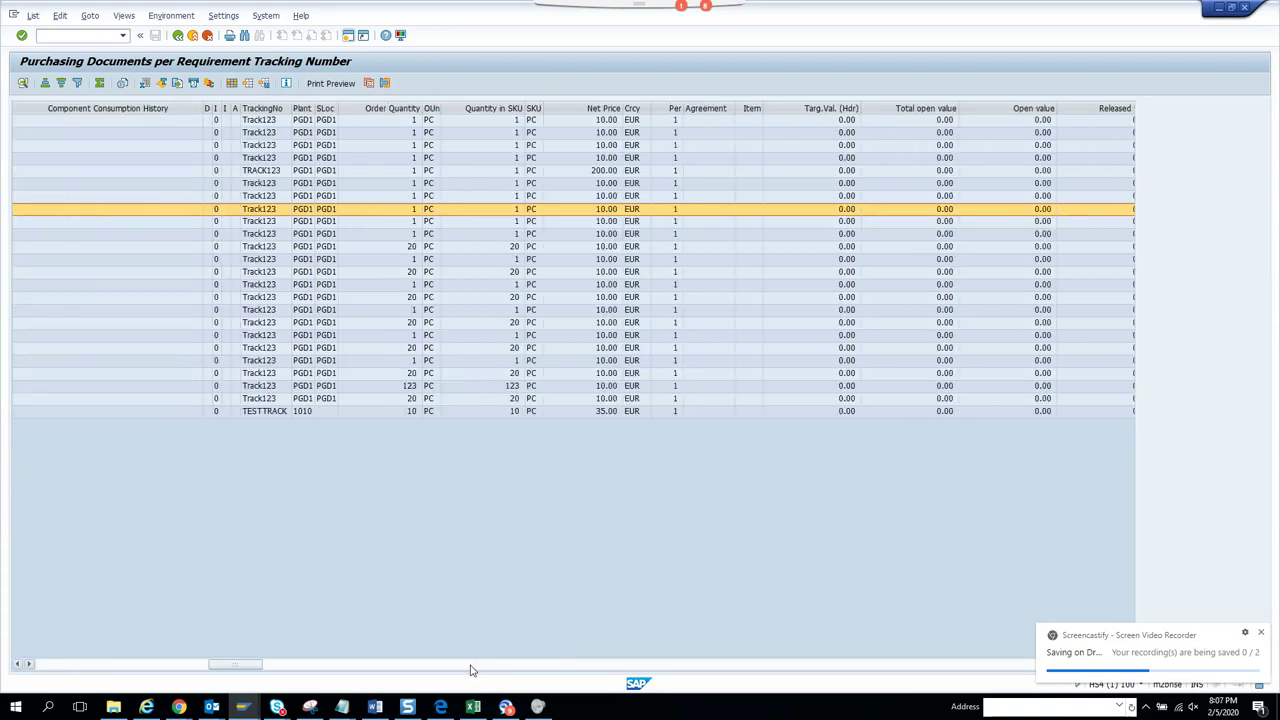
pyautogui.click(471, 665)
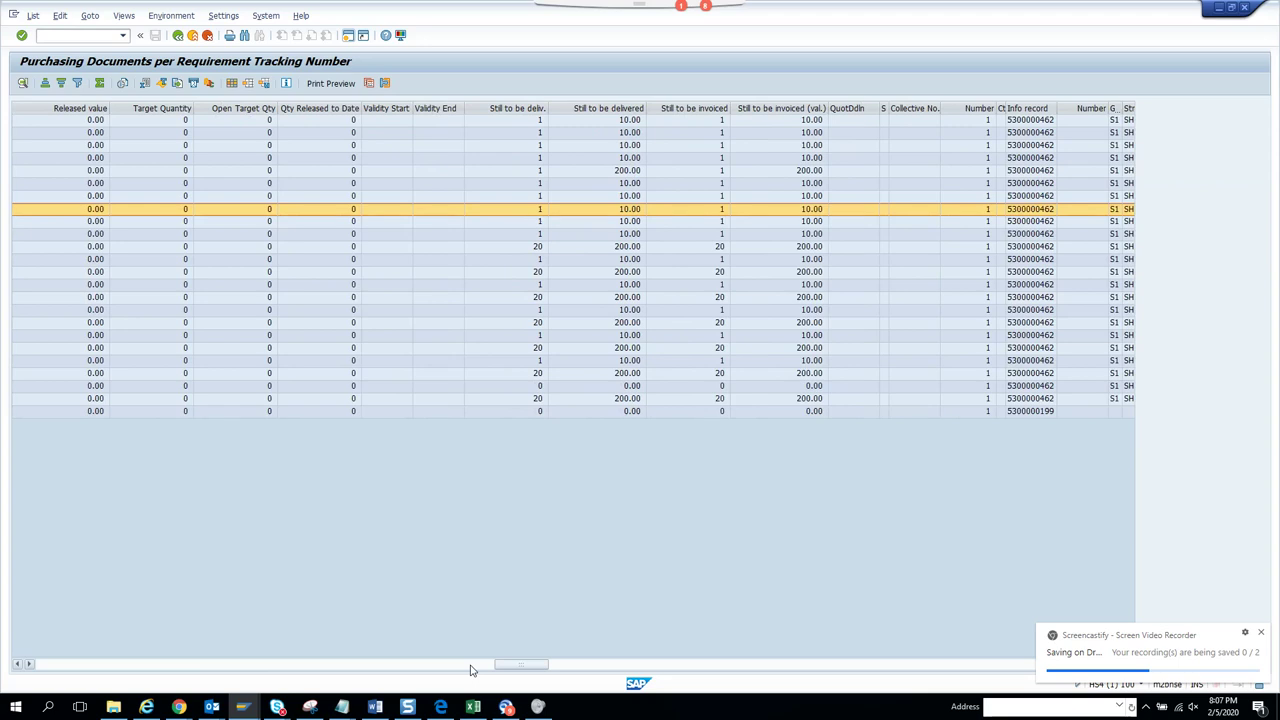
pyautogui.click(597, 666)
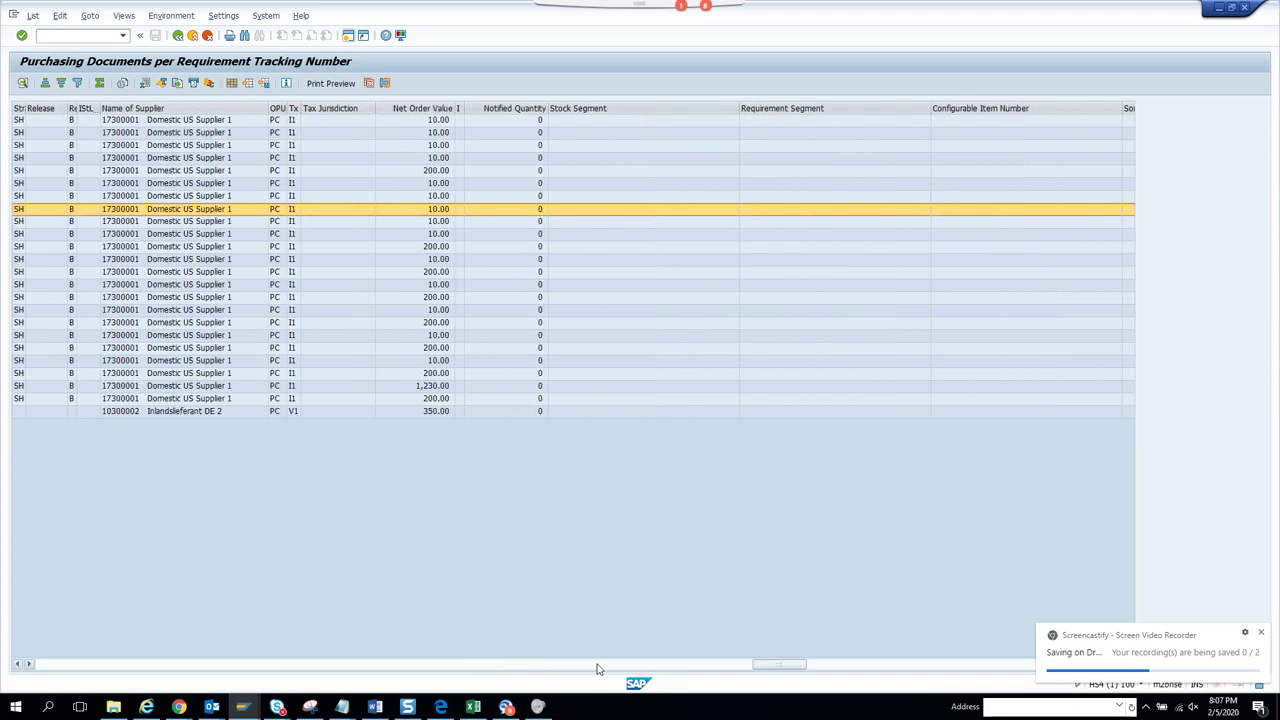
pyautogui.click(136, 162)
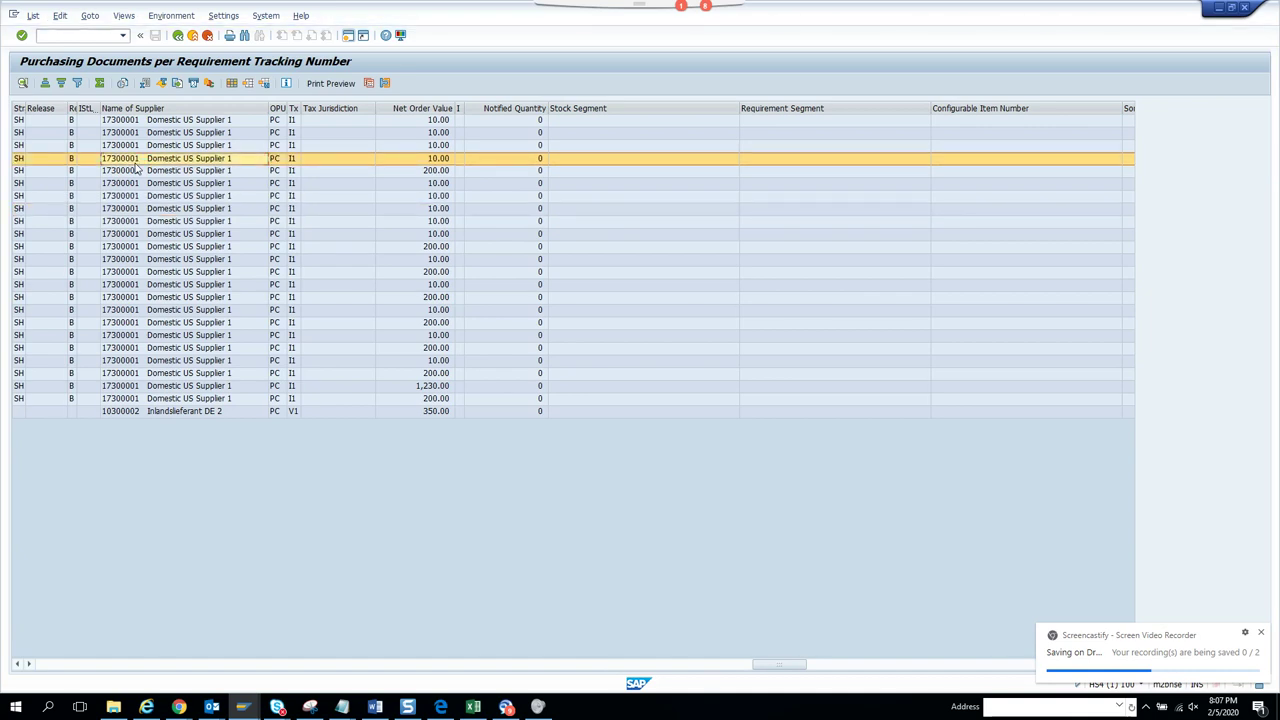
pyautogui.click(137, 185)
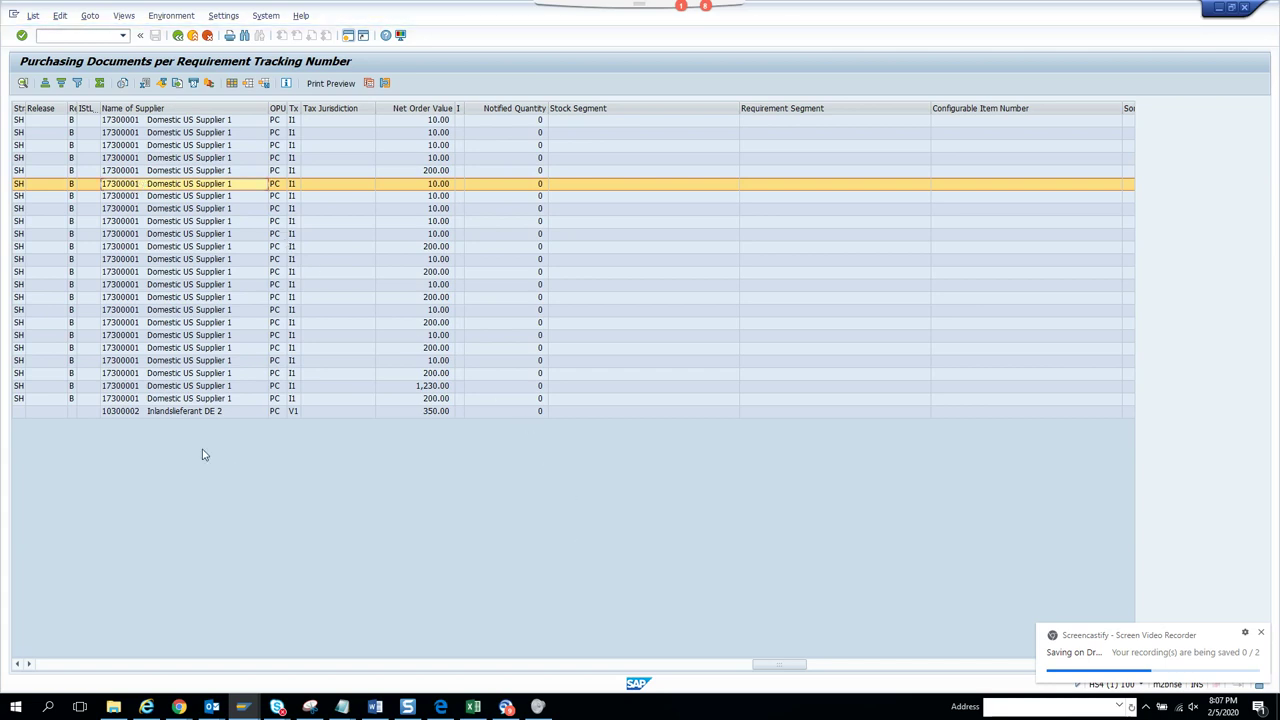
pyautogui.click(133, 411)
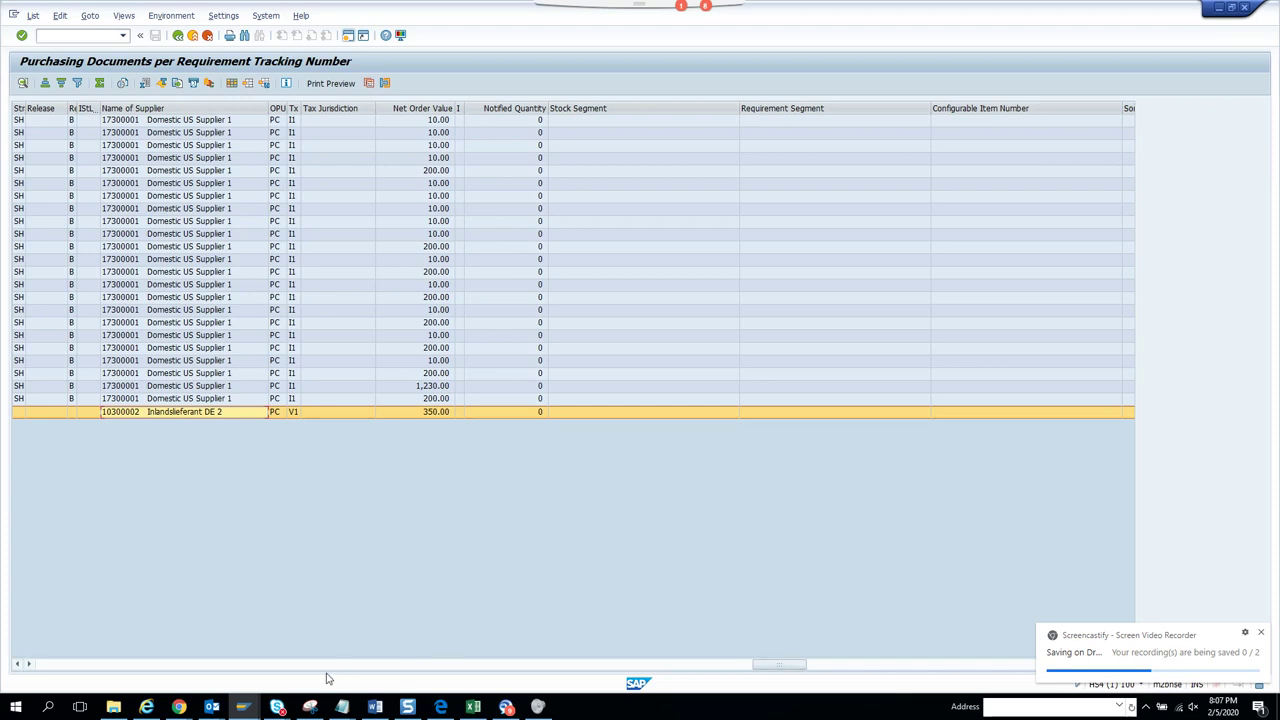
# Close the SAP Easy Access session and display the newly created purchase order in the creation session.
pyautogui.click(243, 707)
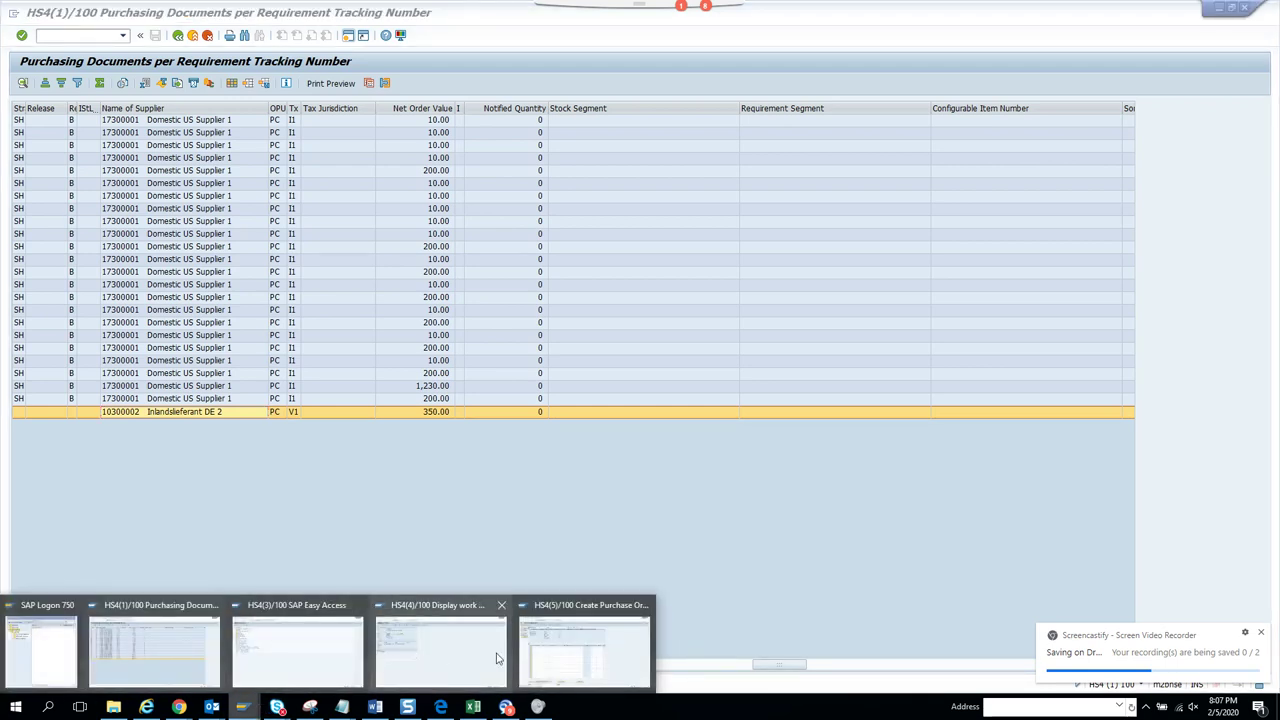
pyautogui.click(357, 605)
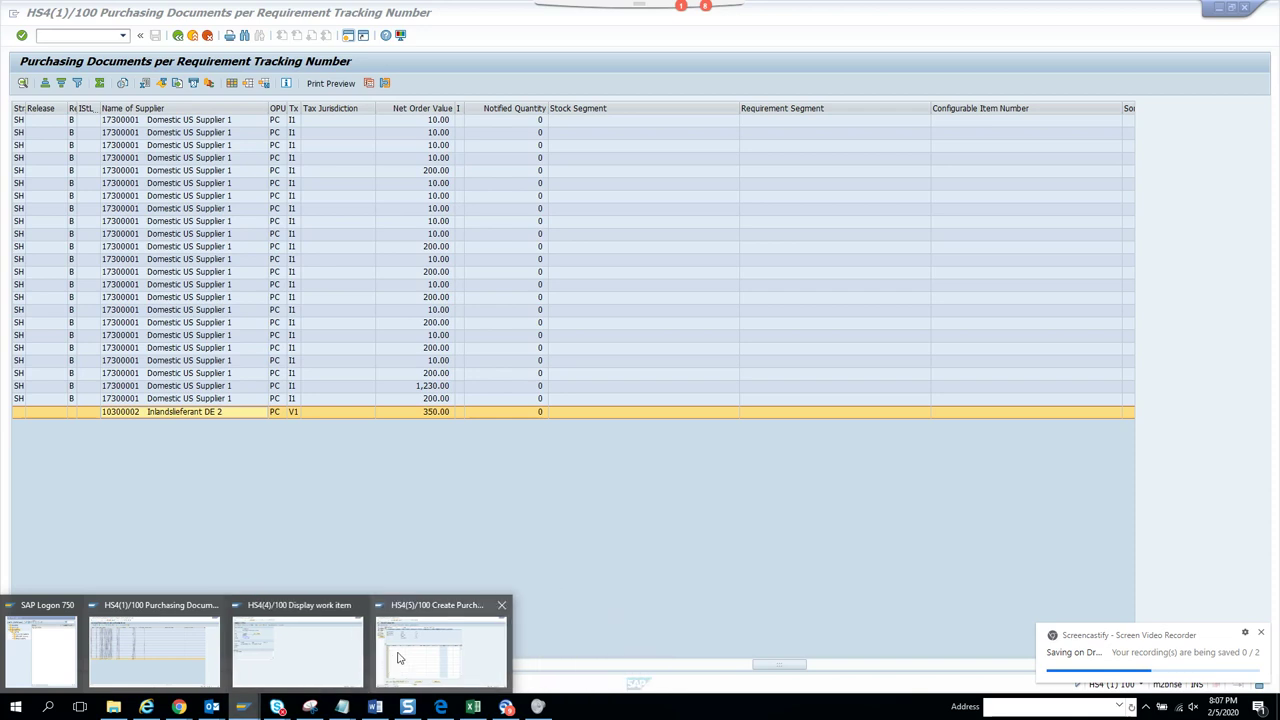
pyautogui.click(443, 650)
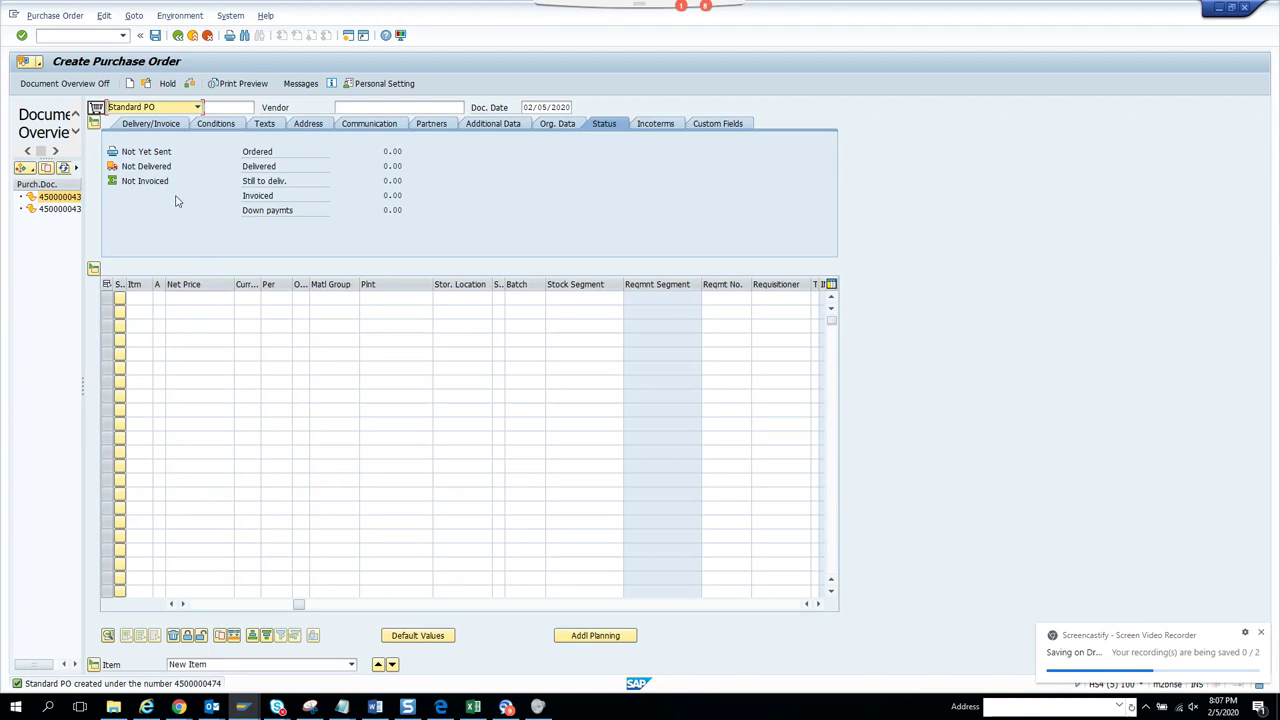
pyautogui.click(146, 83)
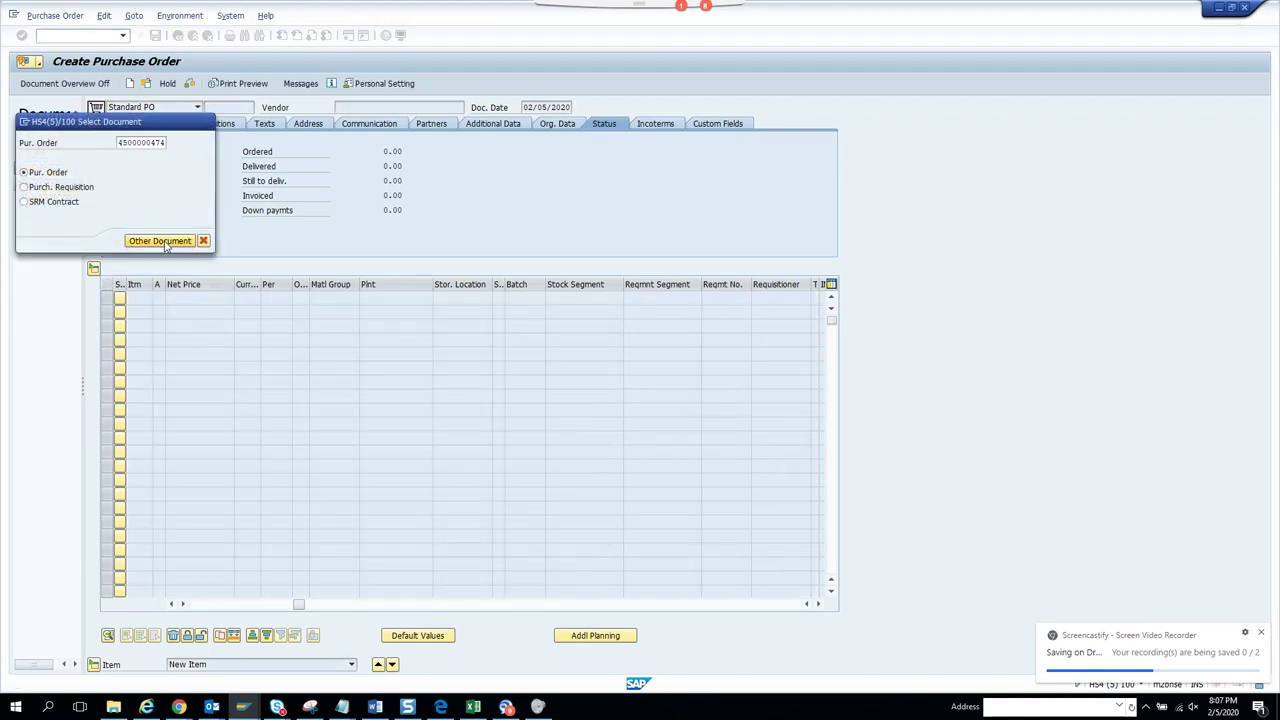
pyautogui.click(194, 244)
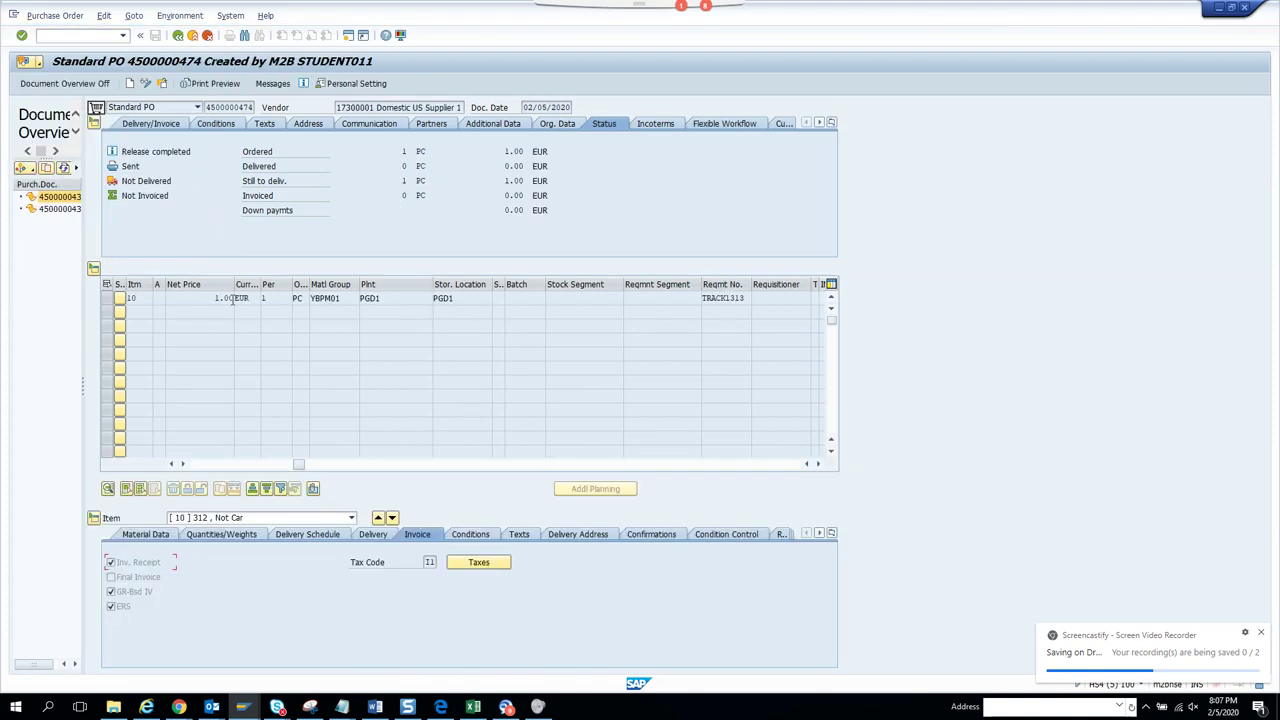
# Return to the report's selection screen, dismiss the Outlook credentials prompt, and run the report for requirement tracking number track1313.
pyautogui.click(245, 707)
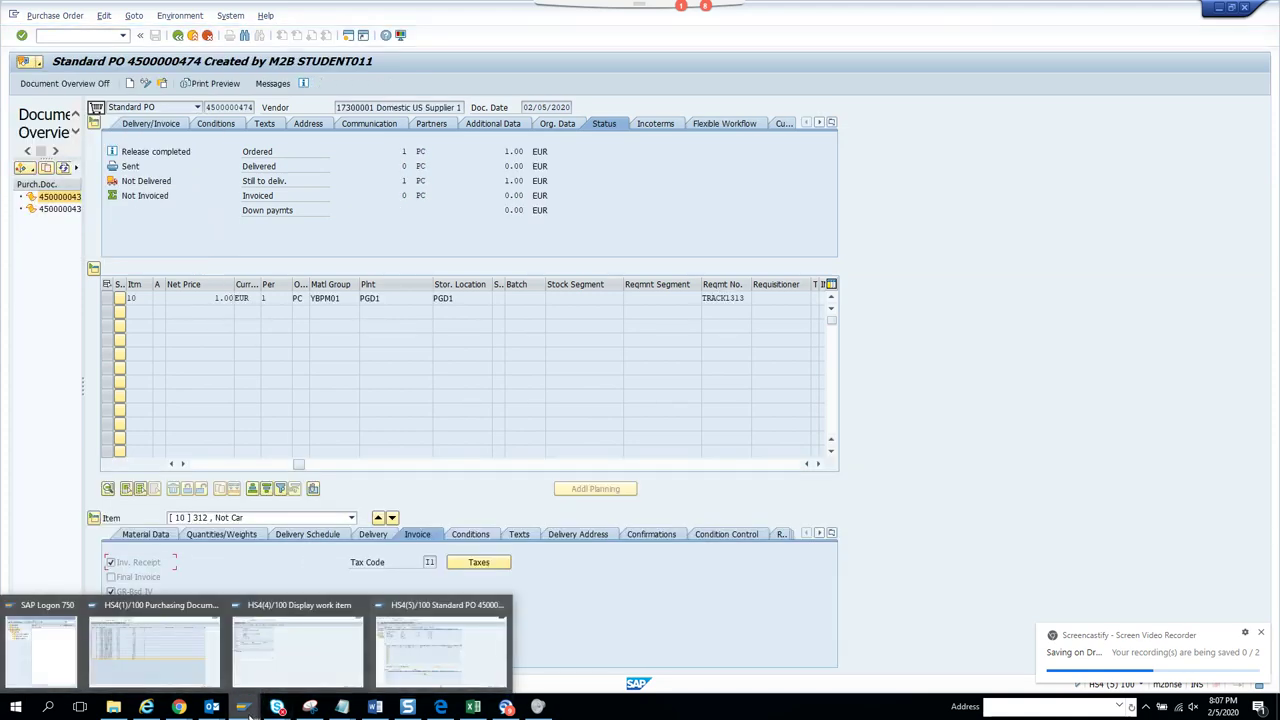
pyautogui.click(196, 656)
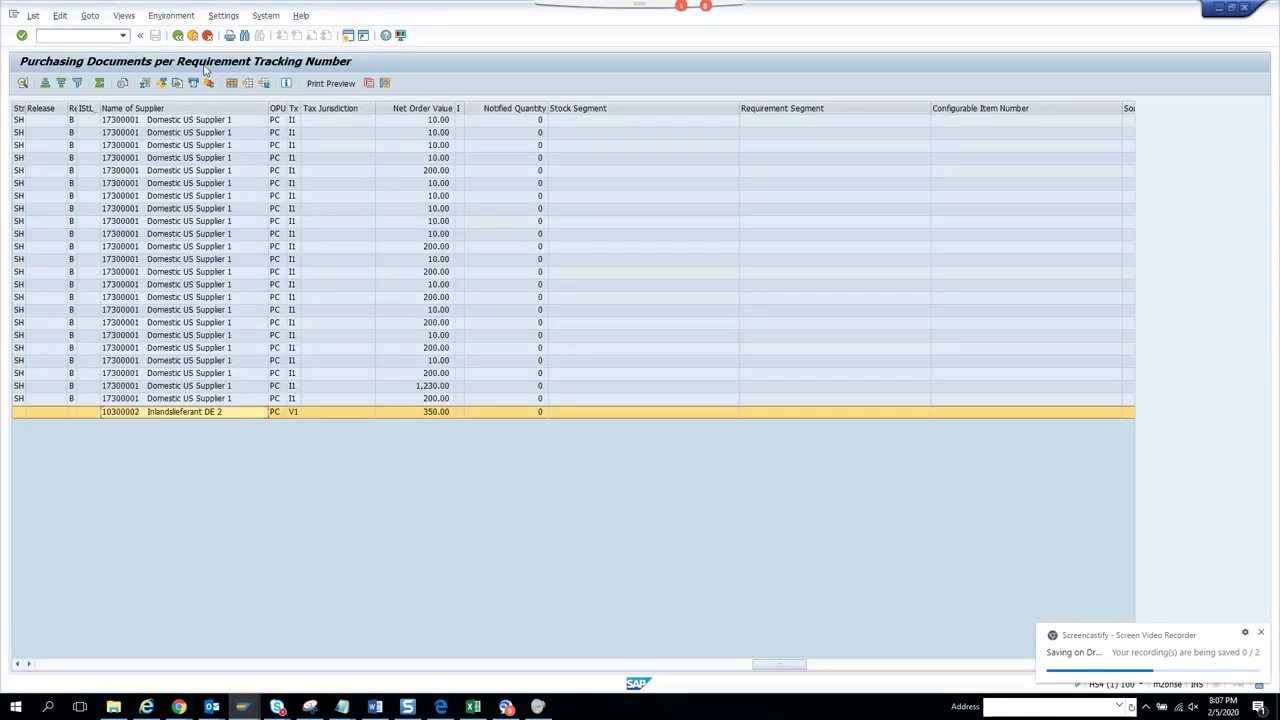
pyautogui.press('F3')
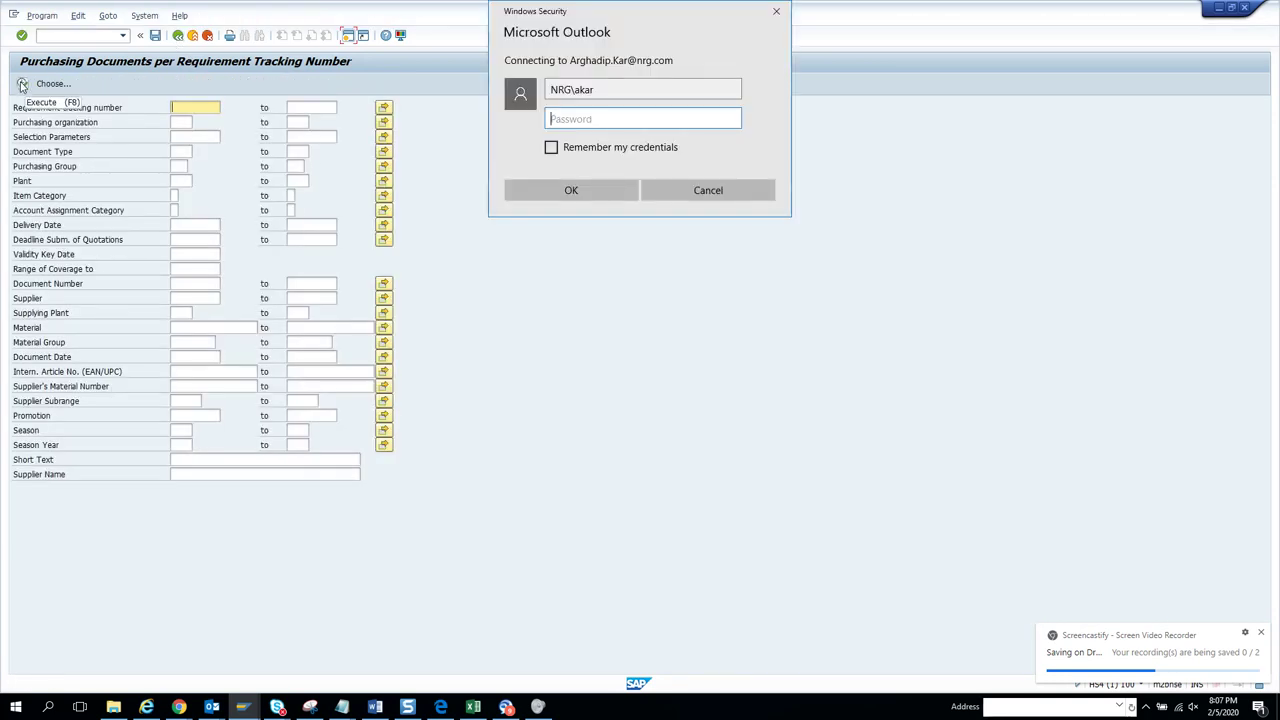
pyautogui.click(757, 193)
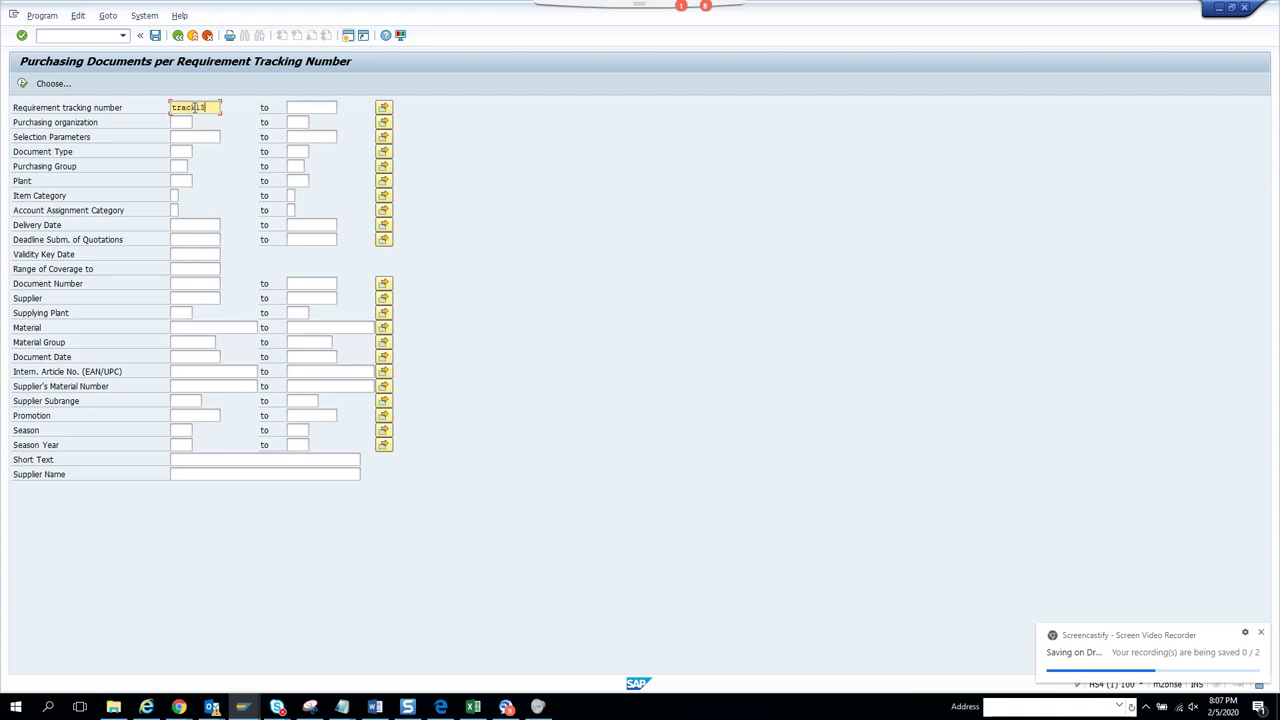
pyautogui.press('F8')
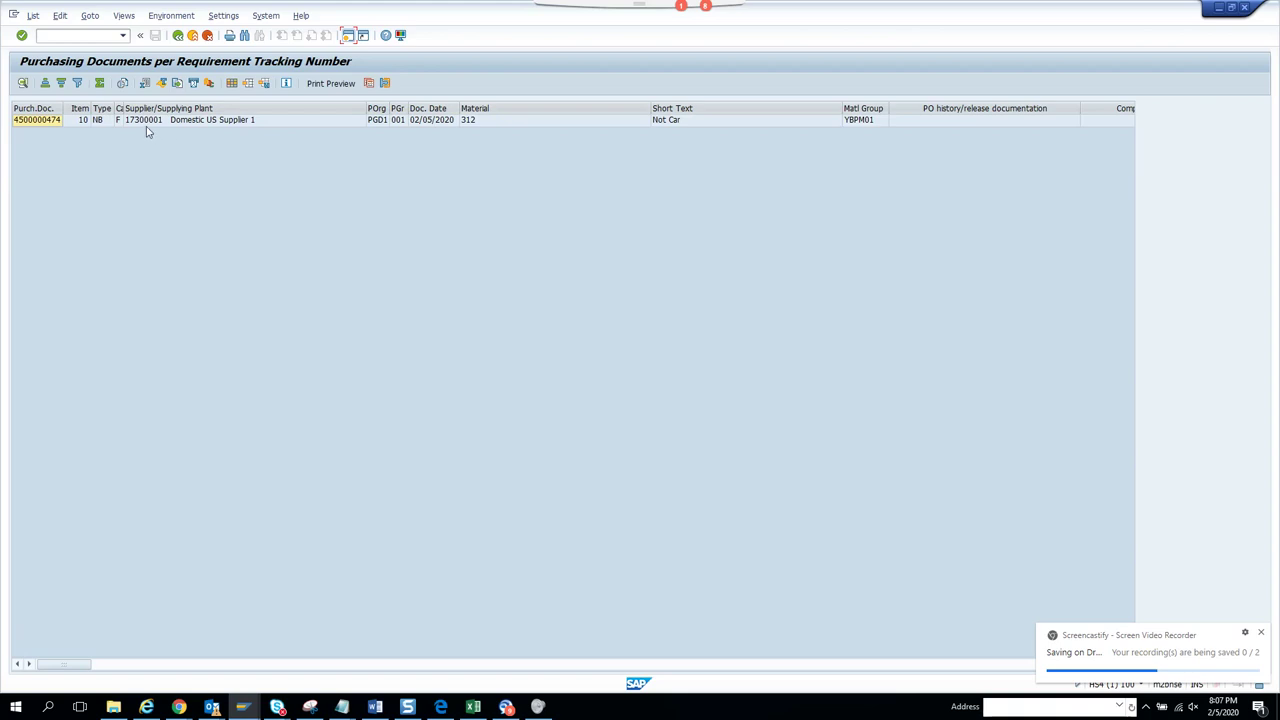
# Display the purchase order listed for the tracking number, and back out through the list to the report selection.
pyautogui.doubleClick(58, 120)
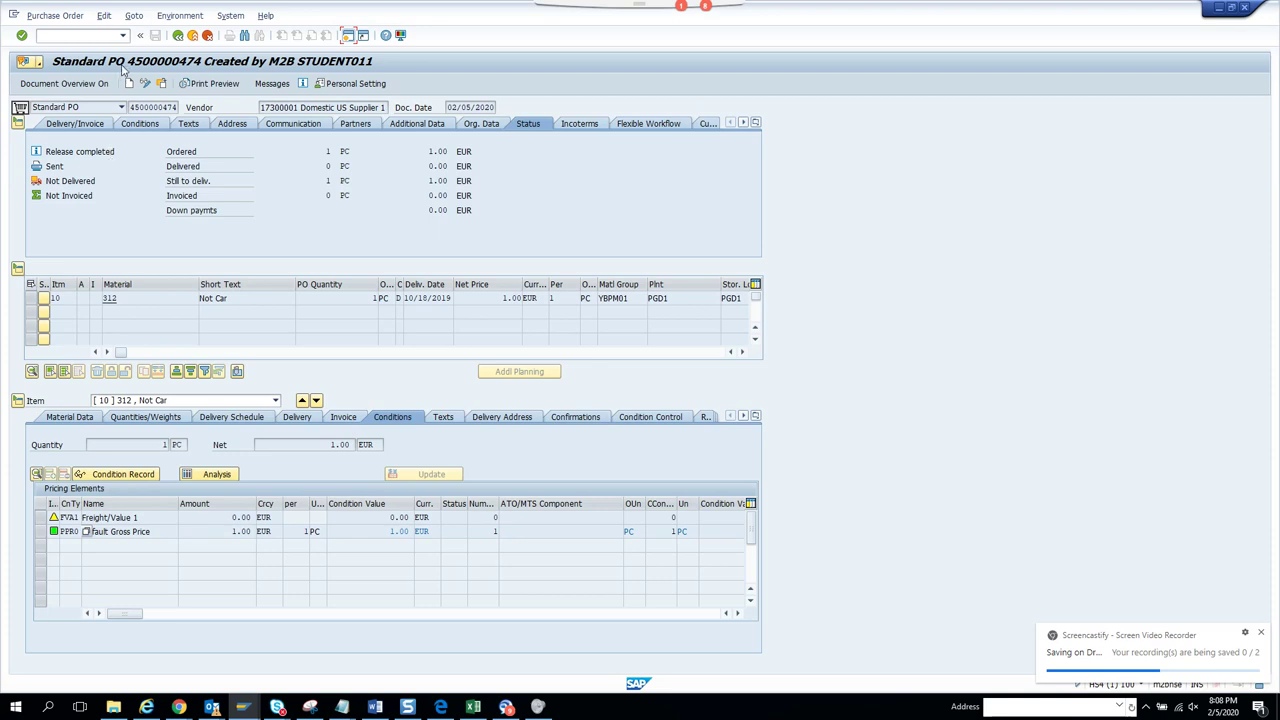
pyautogui.click(180, 35)
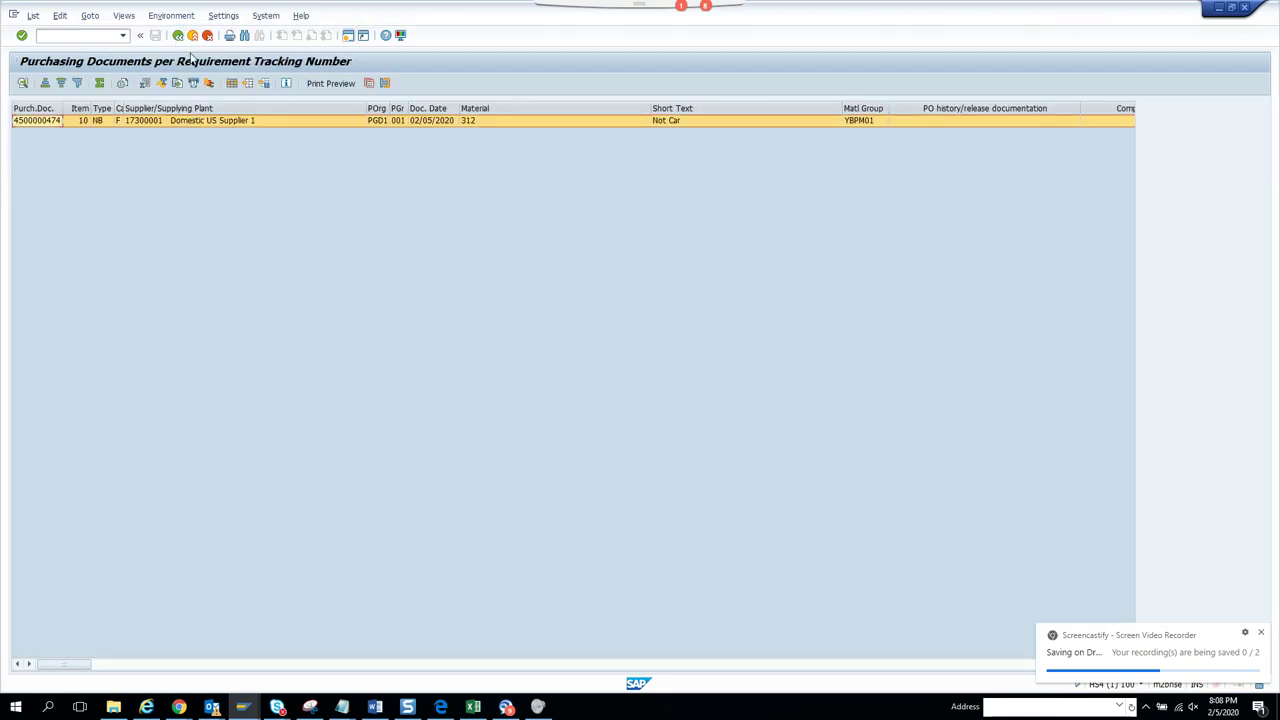
pyautogui.click(178, 35)
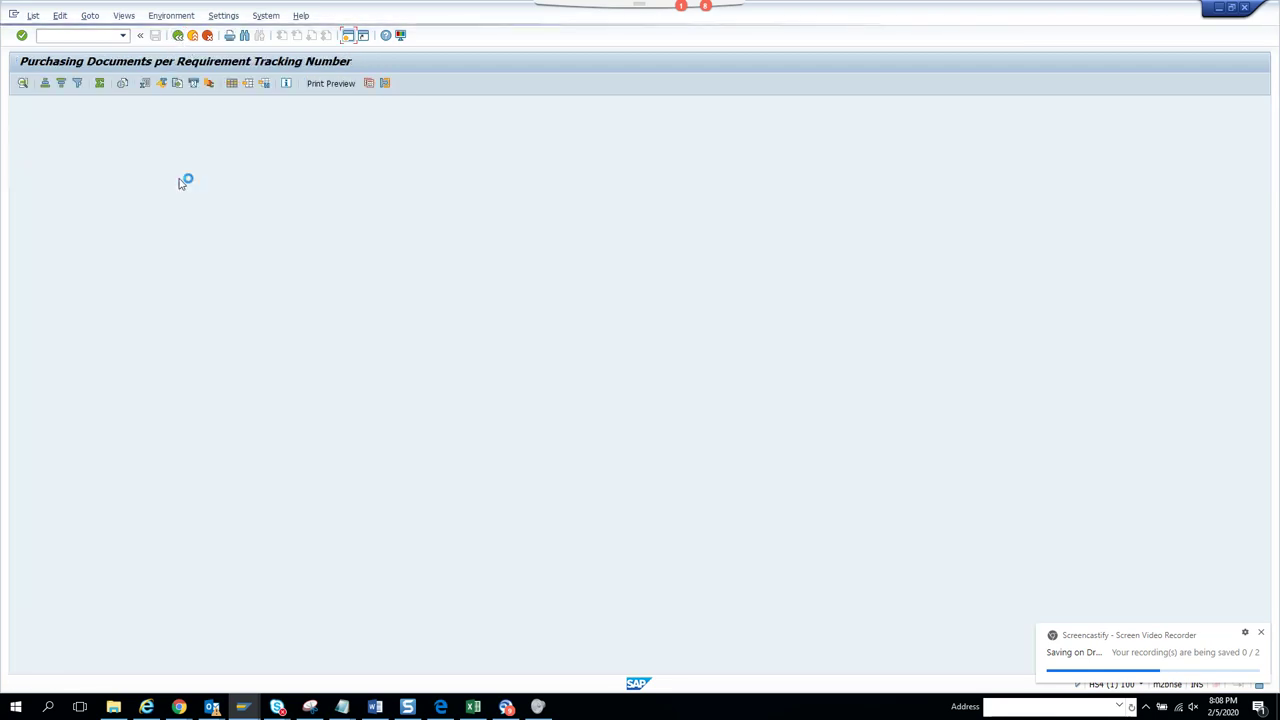